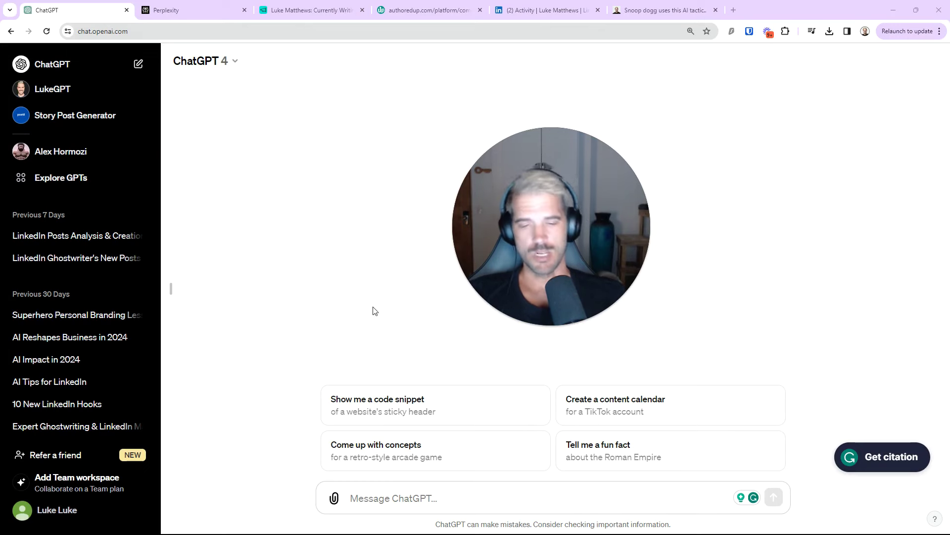
# Paste the saved content-matrix idea prompt into a new ChatGPT message
pyautogui.click(413, 499)
pyautogui.rightClick(414, 499)
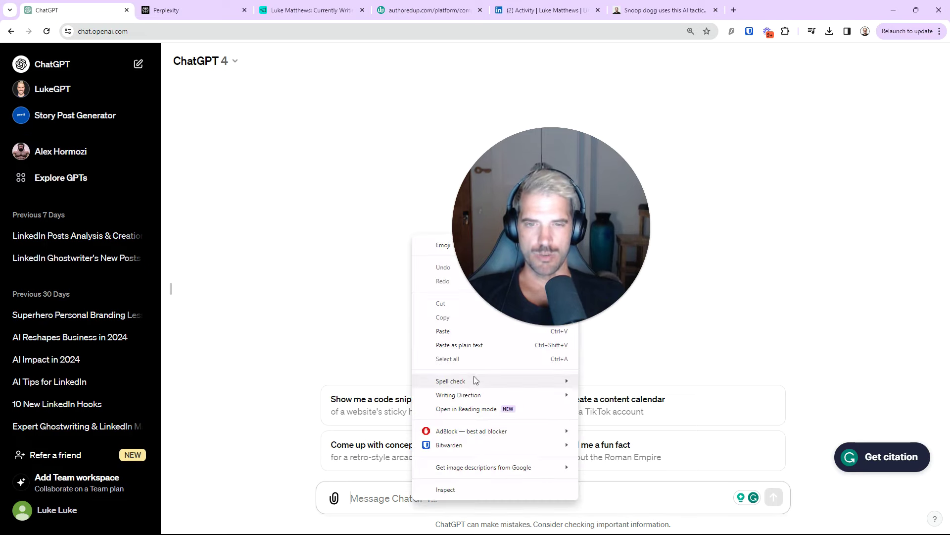
pyautogui.click(460, 330)
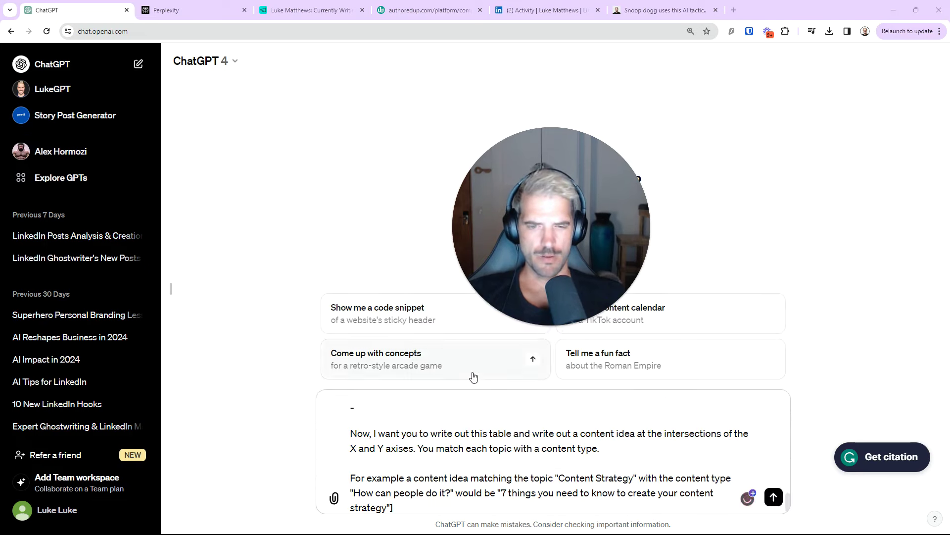
pyautogui.scroll(5, 546, 467)
pyautogui.scroll(5, 545, 467)
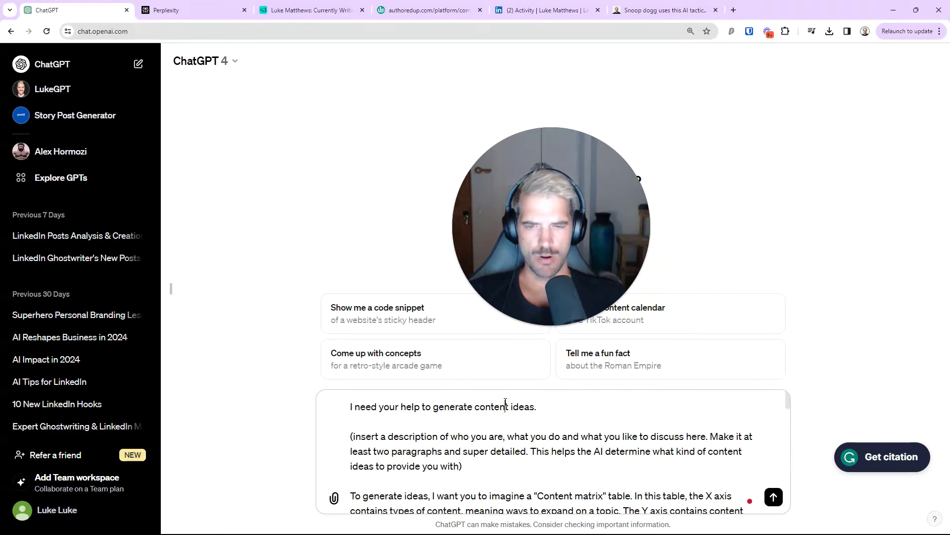
# Select the '(insert a description…)' placeholder paragraph, then check the Airtable and AuthoredUp tabs
pyautogui.moveTo(351, 407); pyautogui.dragTo(548, 416)
pyautogui.moveTo(488, 476); pyautogui.dragTo(344, 436)
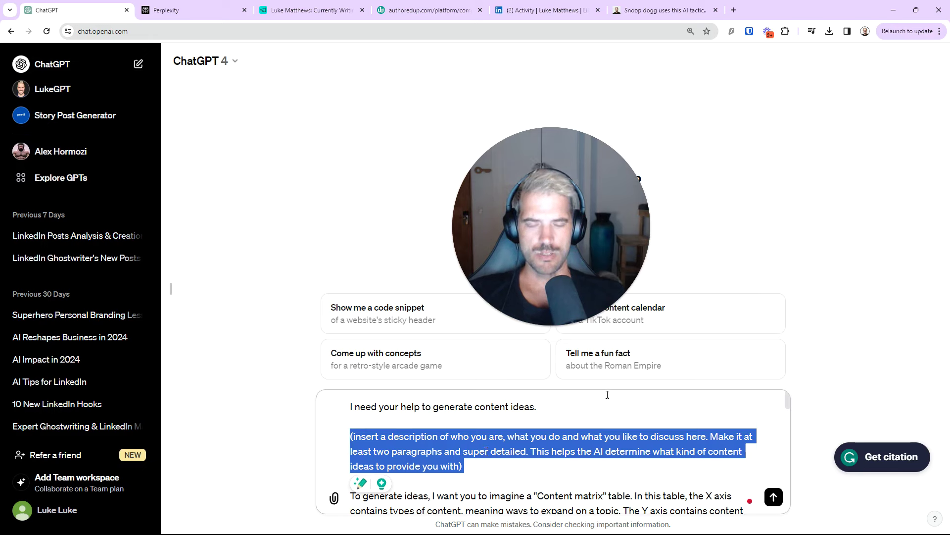
pyautogui.scroll(-10, 443, 434)
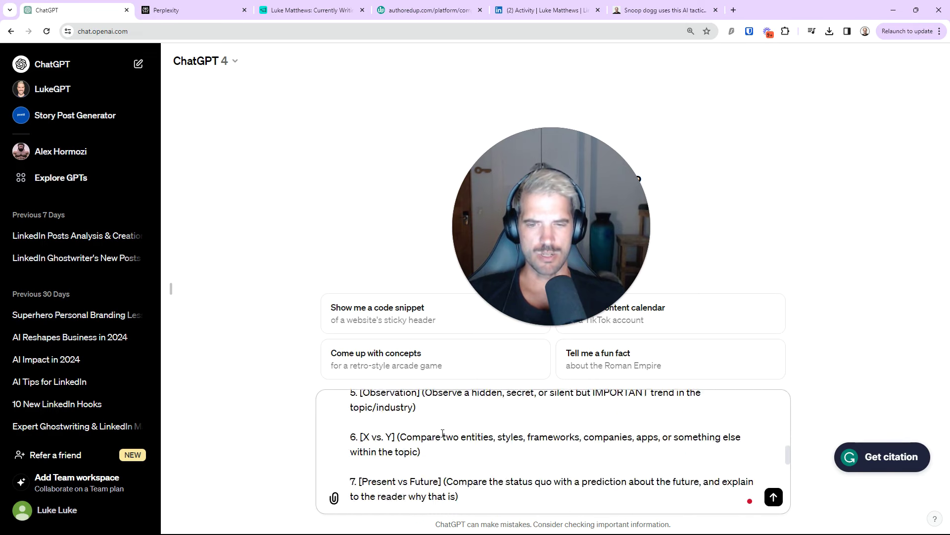
pyautogui.scroll(-5, 442, 433)
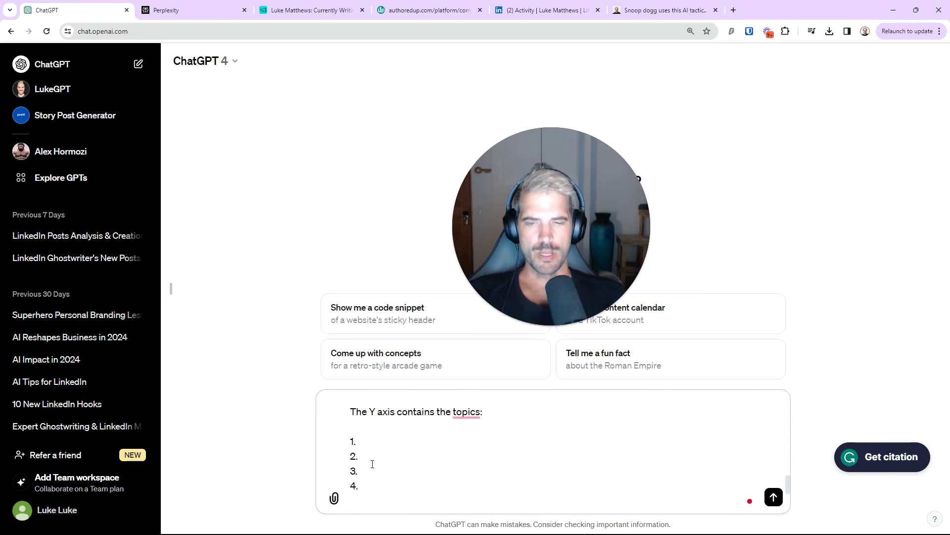
pyautogui.scroll(15, 375, 445)
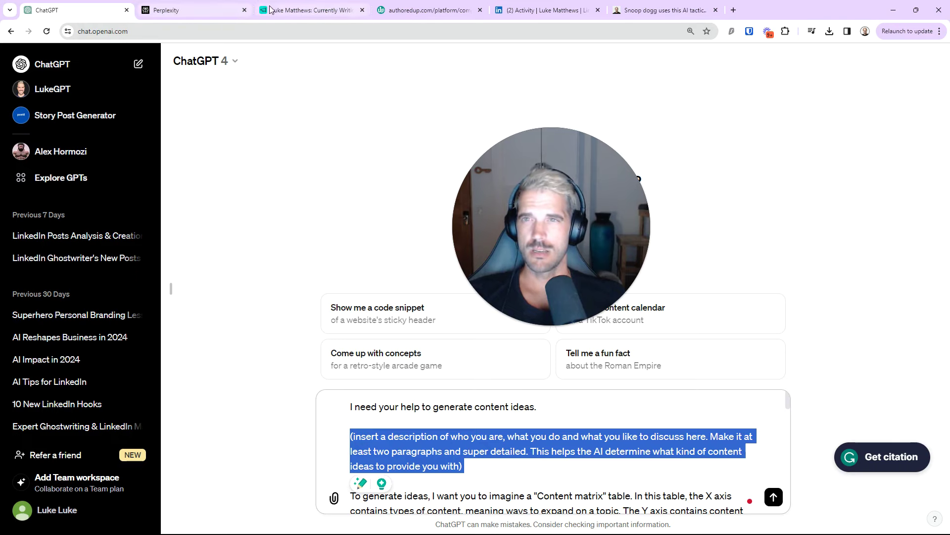
pyautogui.click(310, 10)
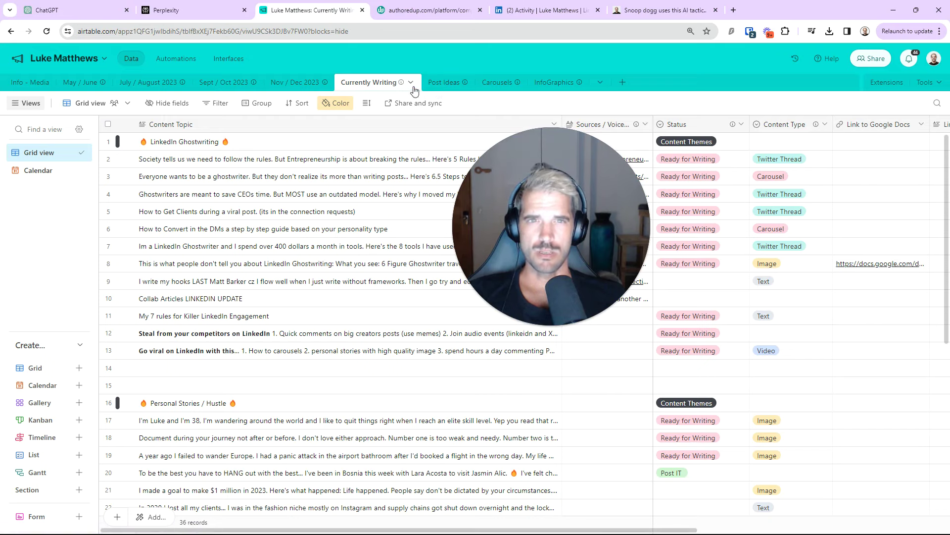
pyautogui.click(459, 11)
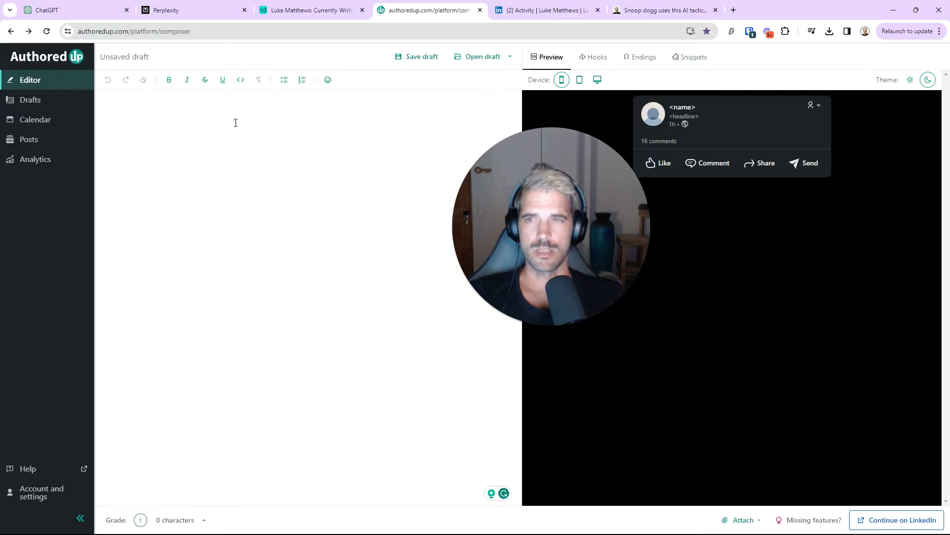
# Open the personal LinkedIn profile page from the account menu
pyautogui.click(554, 10)
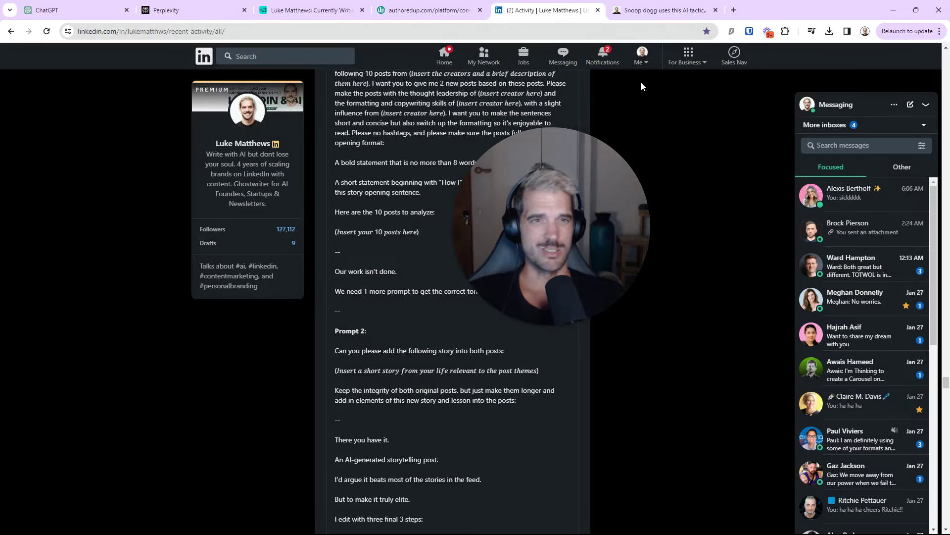
pyautogui.click(642, 56)
pyautogui.click(705, 231)
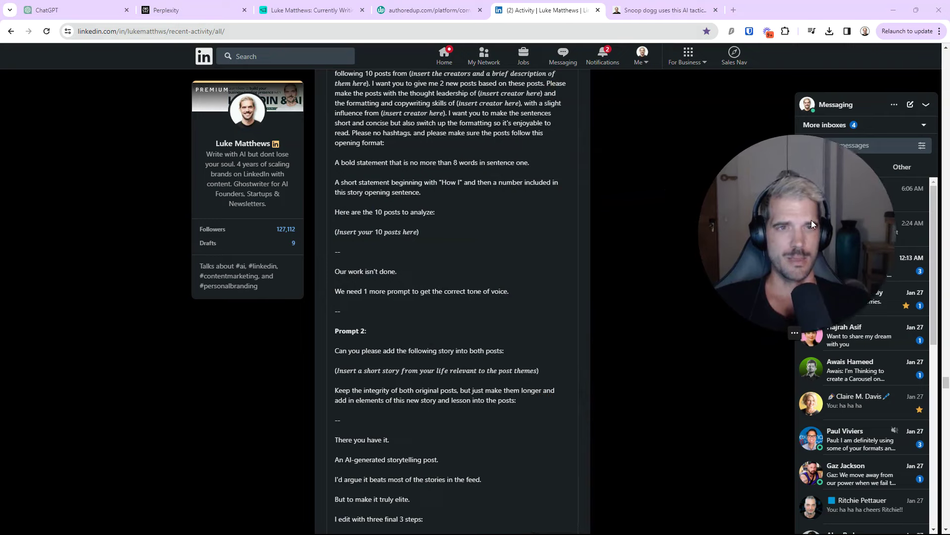
pyautogui.click(642, 55)
pyautogui.click(591, 158)
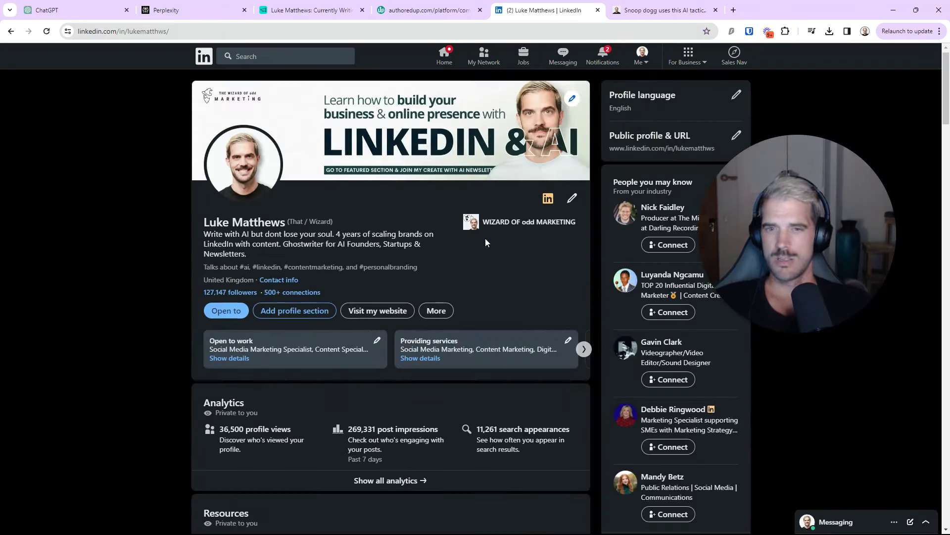
pyautogui.scroll(-10, 485, 239)
pyautogui.scroll(-7, 439, 258)
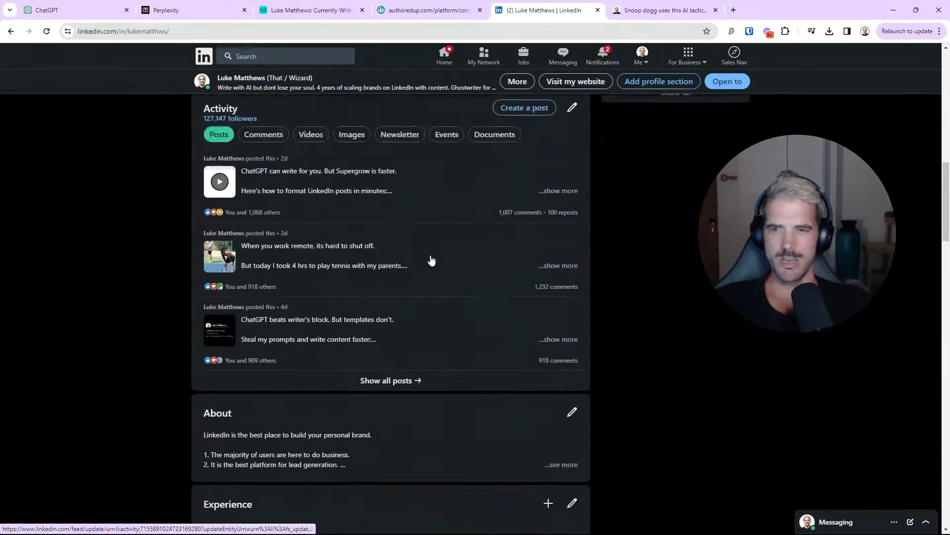
# Expand and copy the full About section text, then return to ChatGPT
pyautogui.click(561, 318)
pyautogui.scroll(-1, 471, 311)
pyautogui.scroll(1, 470, 310)
pyautogui.scroll(-2, 224, 165)
pyautogui.moveTo(204, 163); pyautogui.dragTo(342, 481)
pyautogui.rightClick(258, 163)
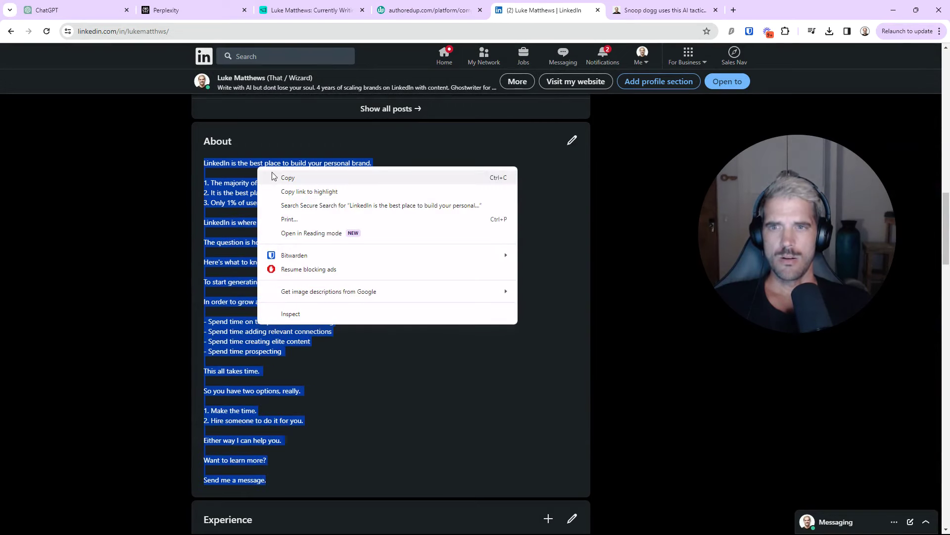
pyautogui.click(274, 173)
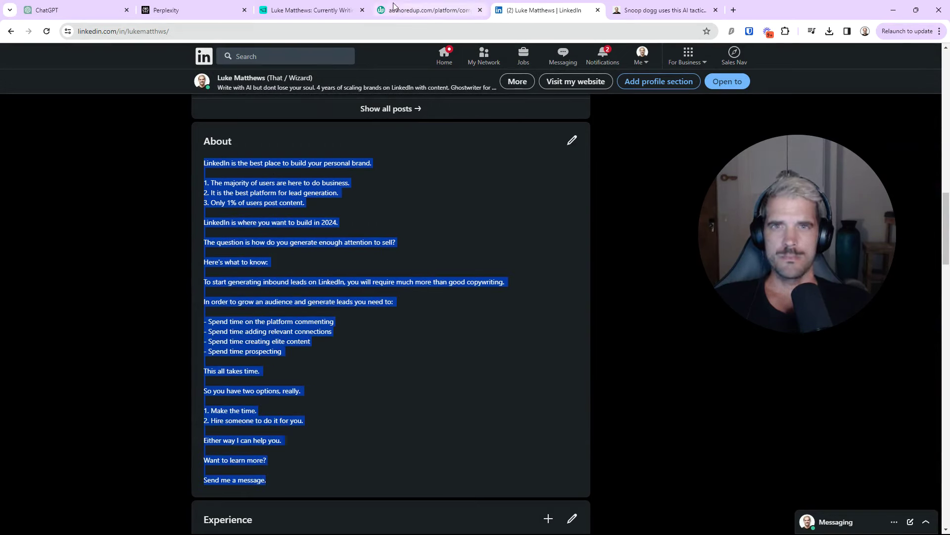
pyautogui.click(88, 14)
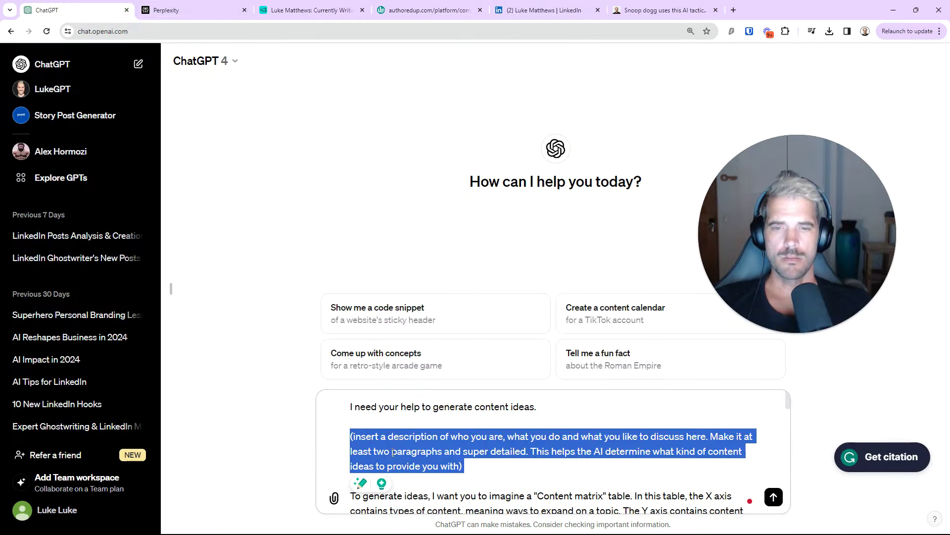
# Replace the placeholder with the copied About text and add a ghostwriter intro line
pyautogui.rightClick(394, 448)
pyautogui.click(481, 247)
pyautogui.scroll(10, 524, 471)
pyautogui.scroll(3, 511, 472)
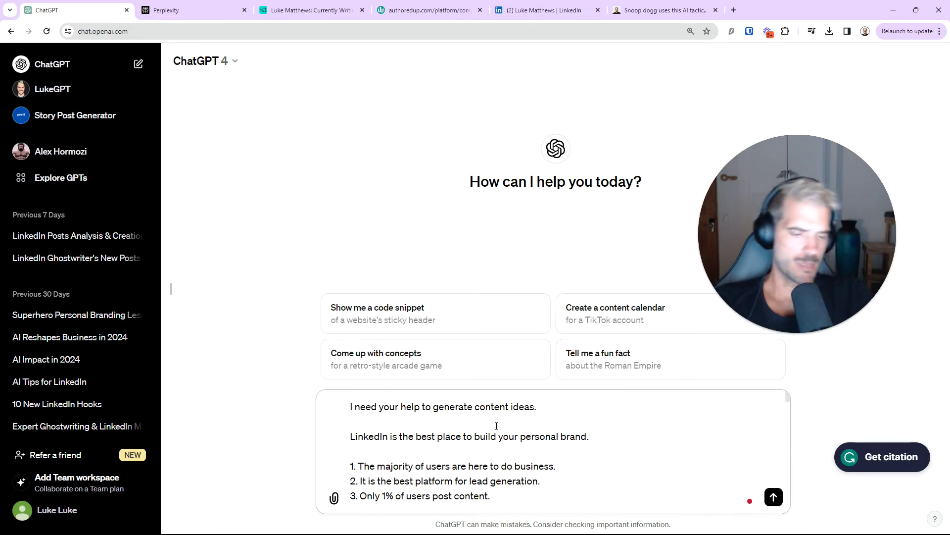
pyautogui.hotkey('shift', 'Return')
pyautogui.hotkey('shift', 'Return')
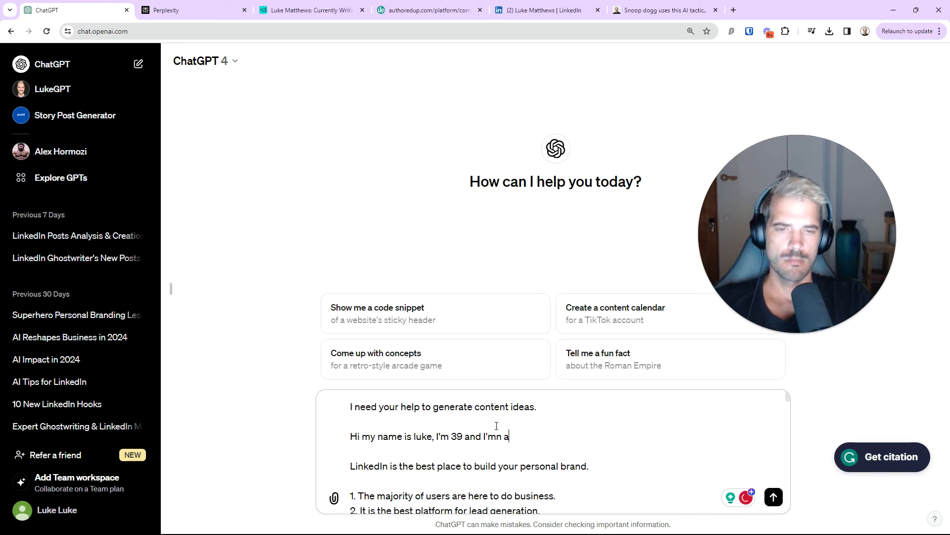
pyautogui.write('edIn ghostwriter who works with AI startups, found')
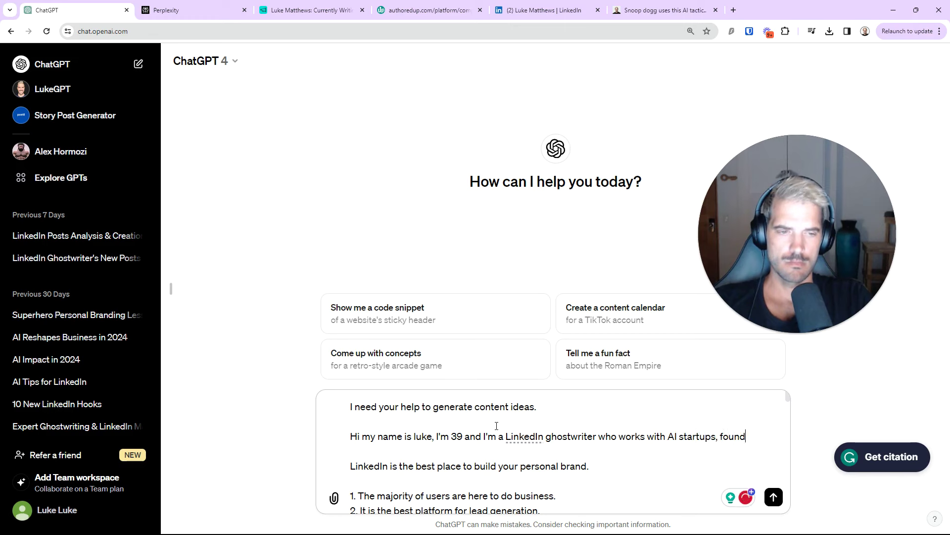
pyautogui.write("ers and newsletters. I've")
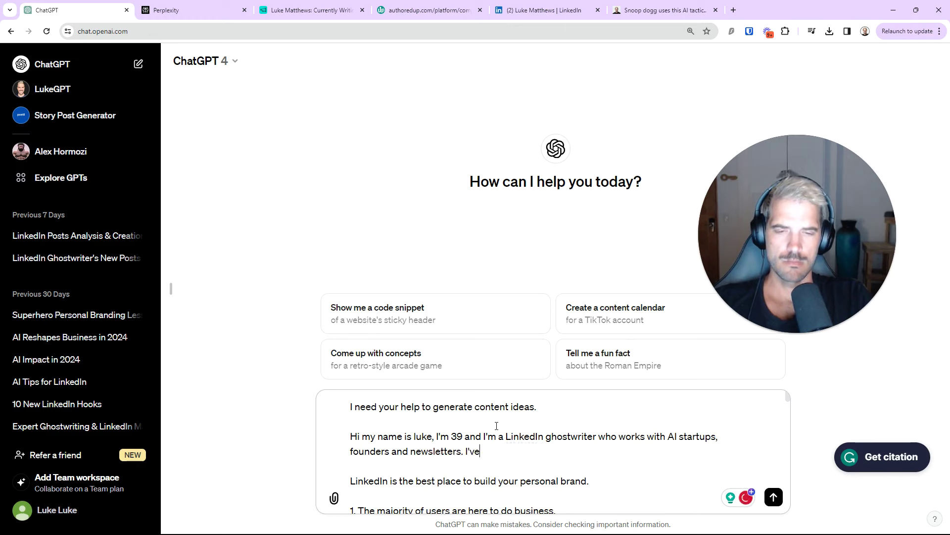
pyautogui.write(' for 4 years now growing brands')
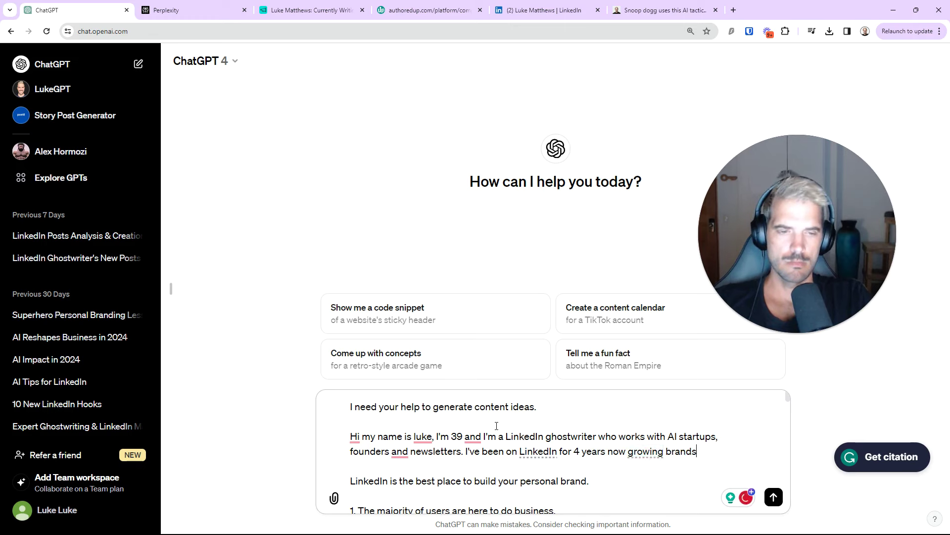
pyautogui.write('fun while I do it.')
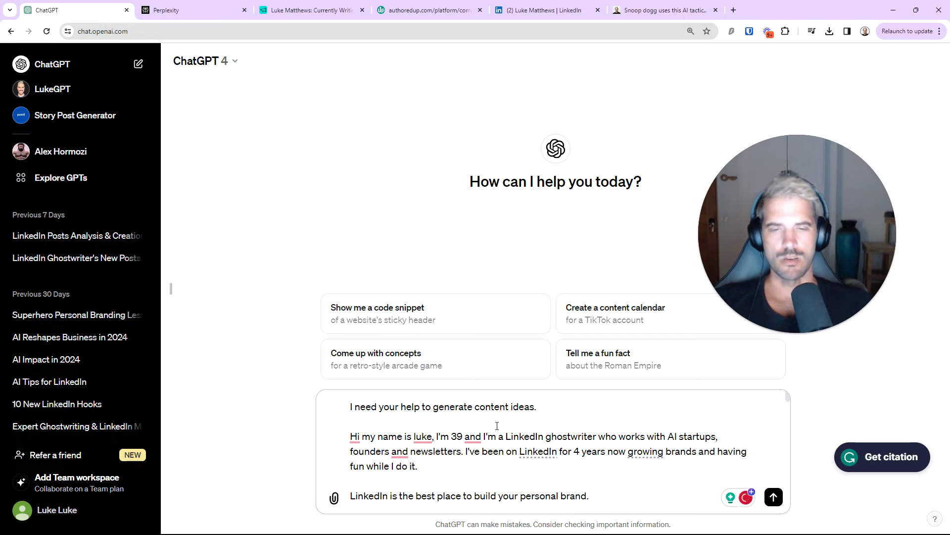
# Fill topics 3–4 as ChatGPT and Remote Work, paste the closing instructions, and send
pyautogui.scroll(-7, 497, 426)
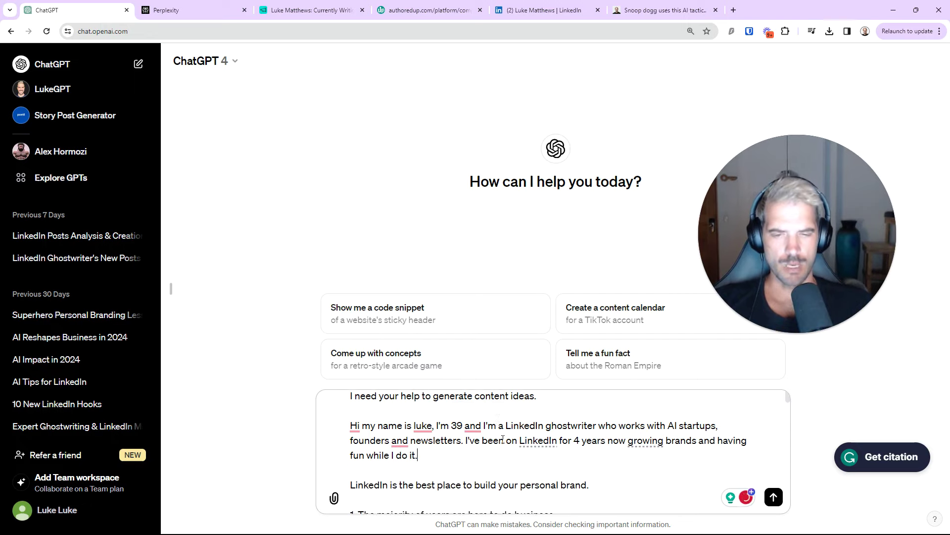
pyautogui.scroll(-15, 497, 445)
pyautogui.scroll(3, 487, 445)
pyautogui.scroll(-3, 448, 459)
pyautogui.scroll(1, 469, 465)
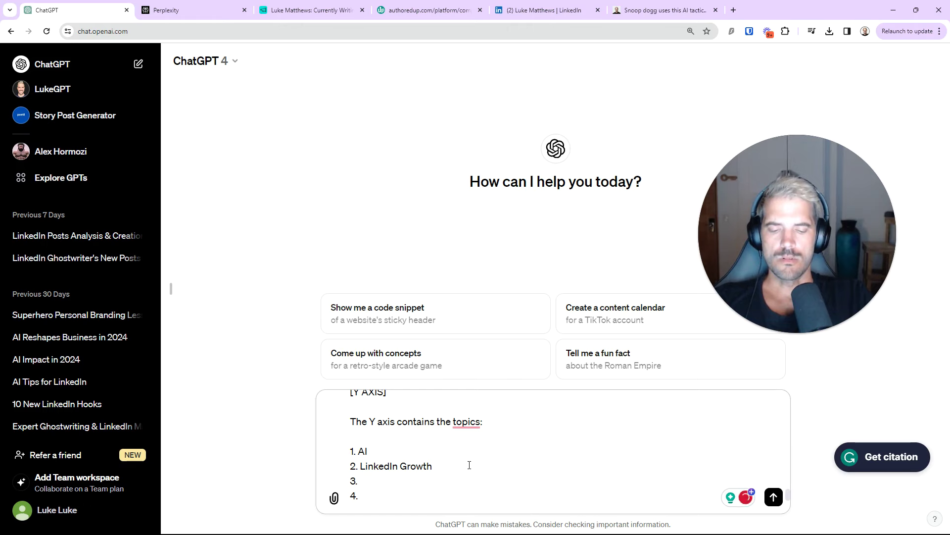
pyautogui.write('ChatGPT 4.')
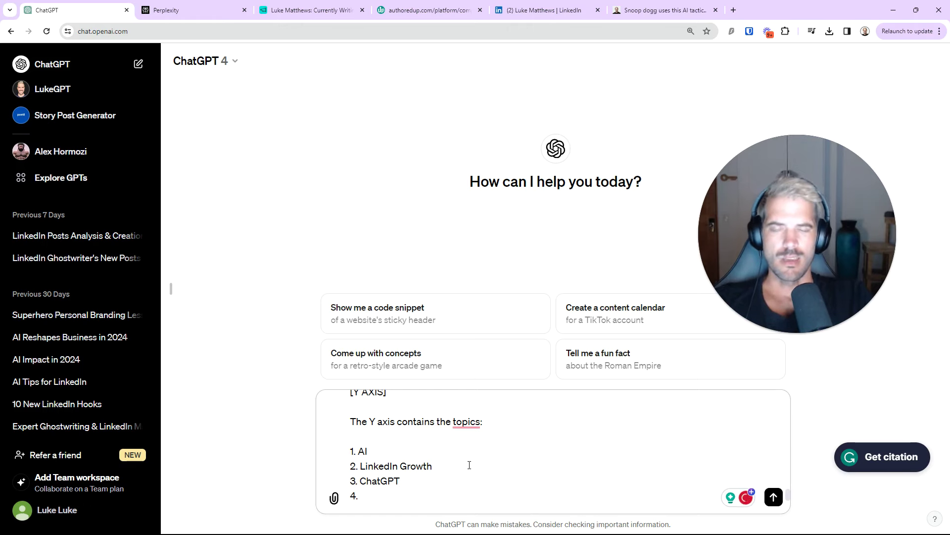
pyautogui.write(' Remote ')
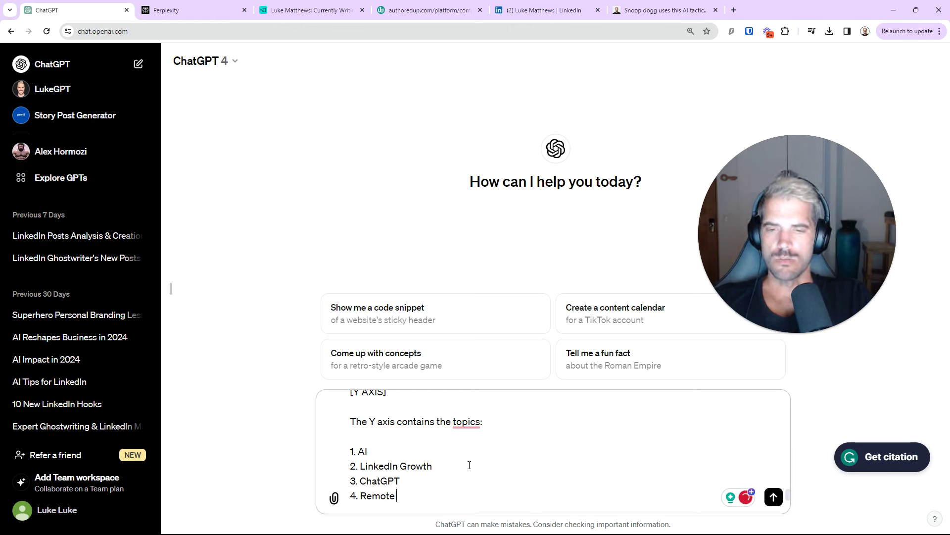
pyautogui.write('Work')
pyautogui.hotkey('shift', 'Return')
pyautogui.hotkey('shift', 'Return')
pyautogui.write('-')
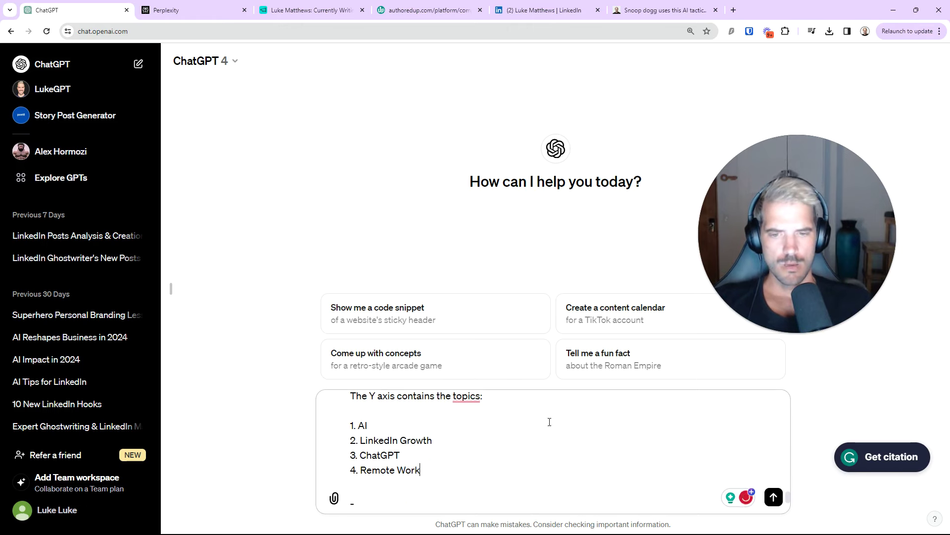
pyautogui.hotkey('ctrl', 'v')
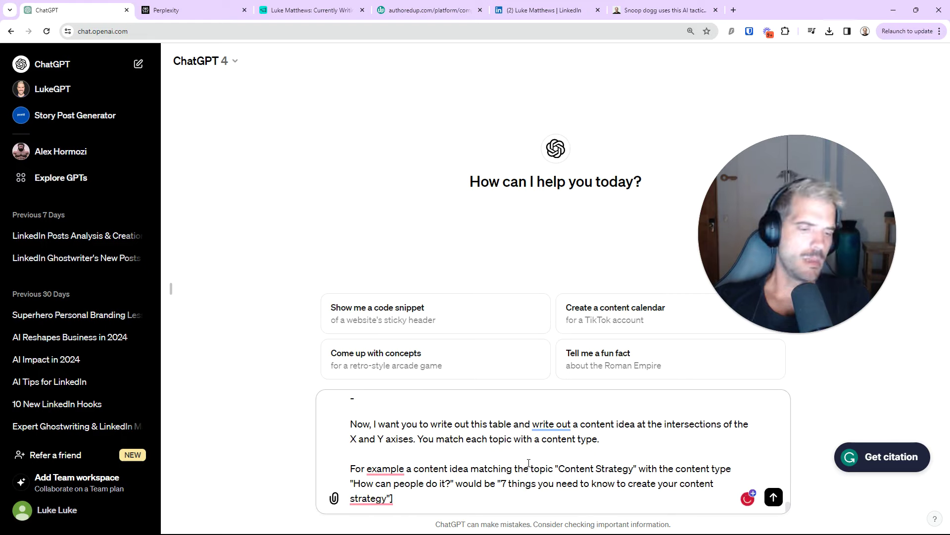
pyautogui.press('Return')
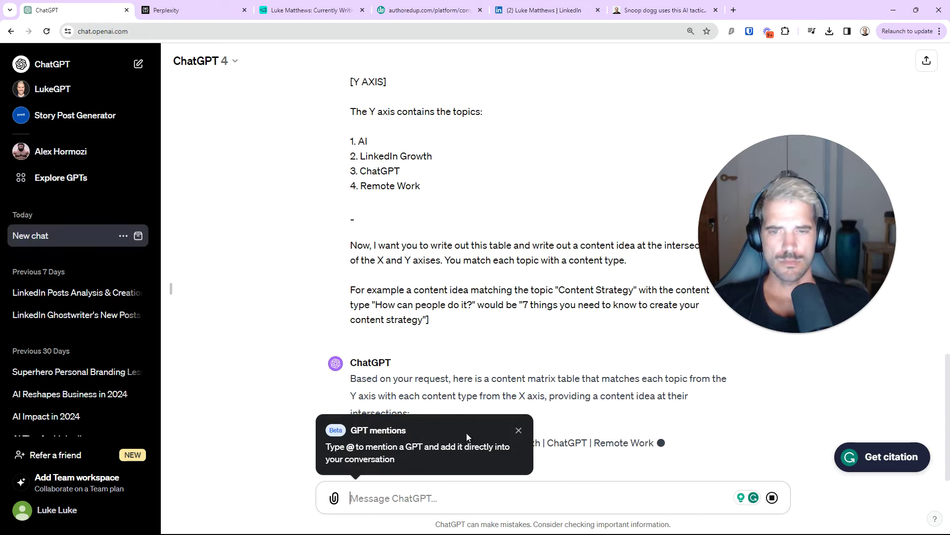
# Dismiss the GPT mentions tip and review the Actionable, Motivational, Analytical and Contrarian topic matrix
pyautogui.click(516, 366)
pyautogui.moveTo(812, 310); pyautogui.dragTo(870, 196)
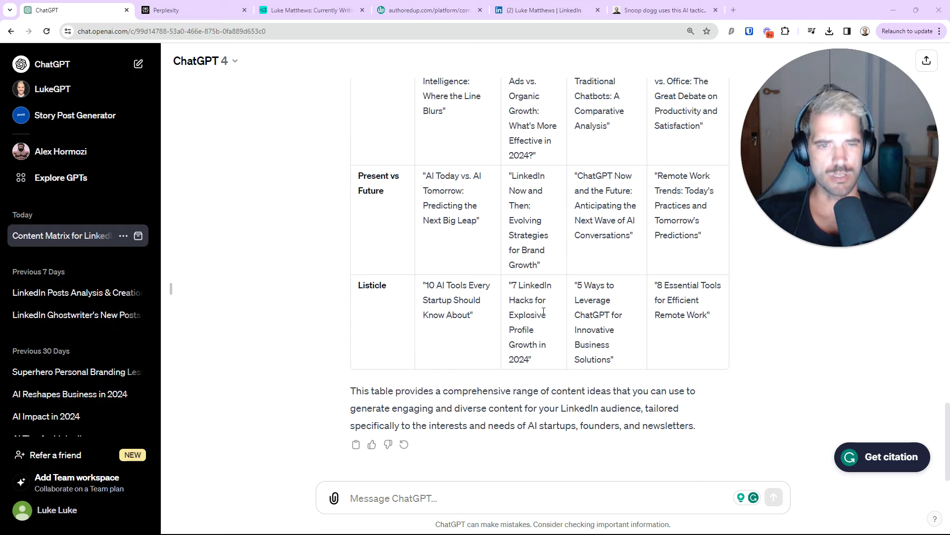
pyautogui.scroll(10, 544, 311)
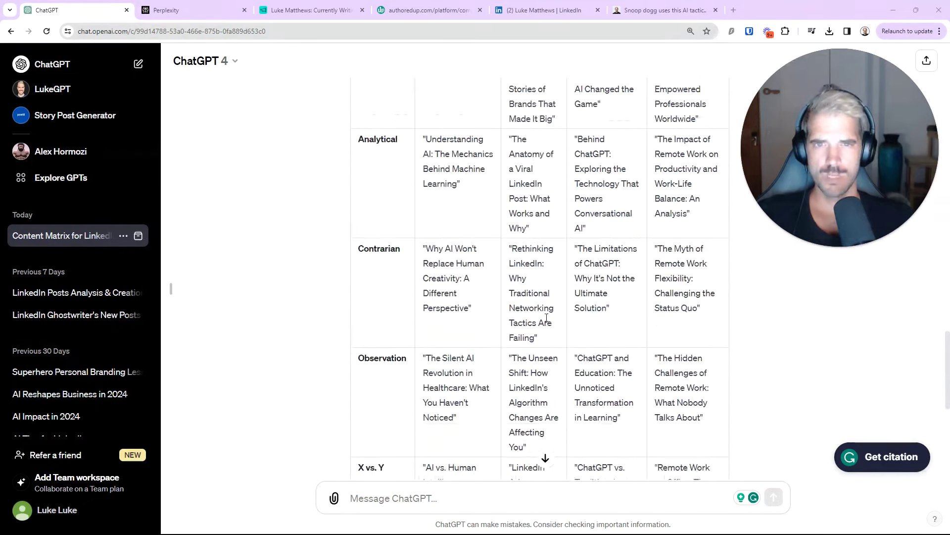
pyautogui.scroll(1, 548, 323)
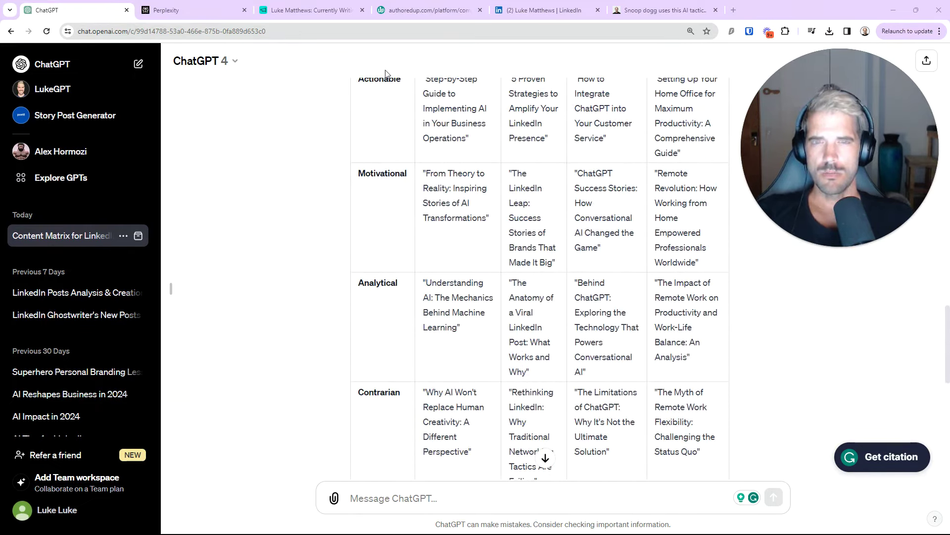
pyautogui.scroll(2, 424, 121)
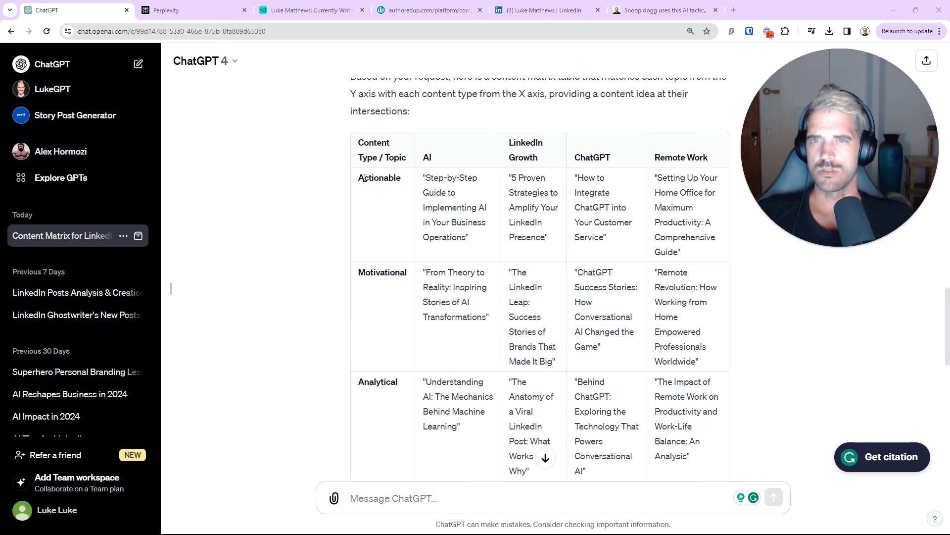
# Resend the earlier prompt with refined topics: AI and copywriting, LinkedIn Growth for business owners, ChatGPT for social media
pyautogui.hotkey('ctrl', 'a')
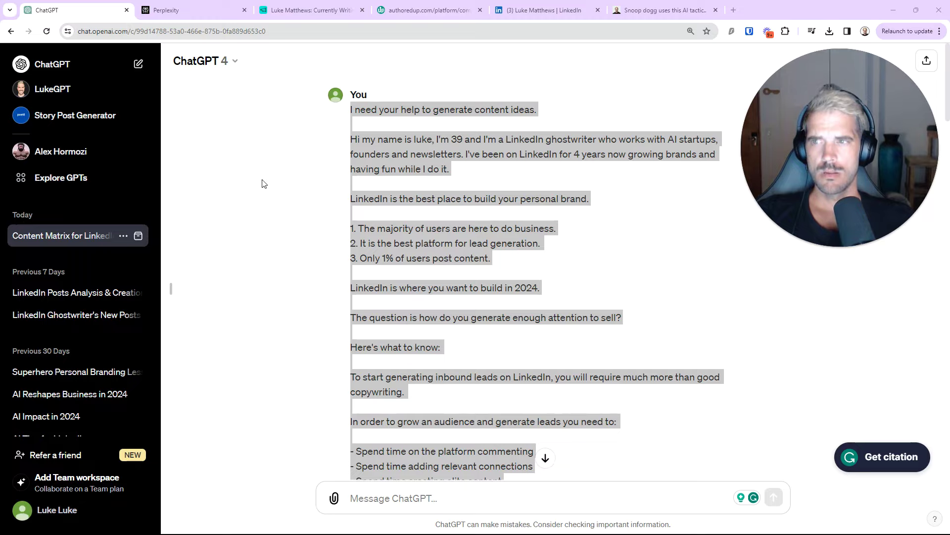
pyautogui.rightClick(395, 88)
pyautogui.click(409, 95)
pyautogui.scroll(-15, 500, 300)
pyautogui.scroll(-5, 500, 300)
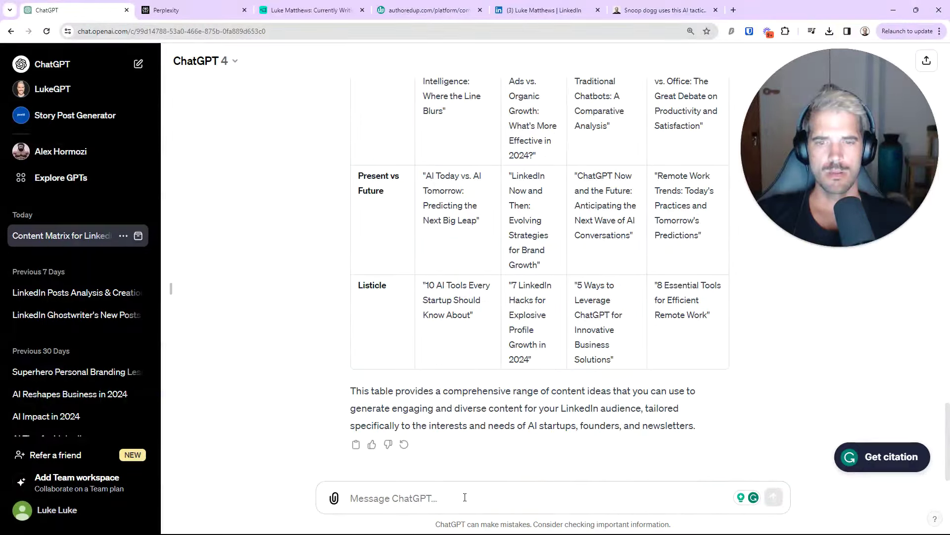
pyautogui.rightClick(465, 497)
pyautogui.click(490, 336)
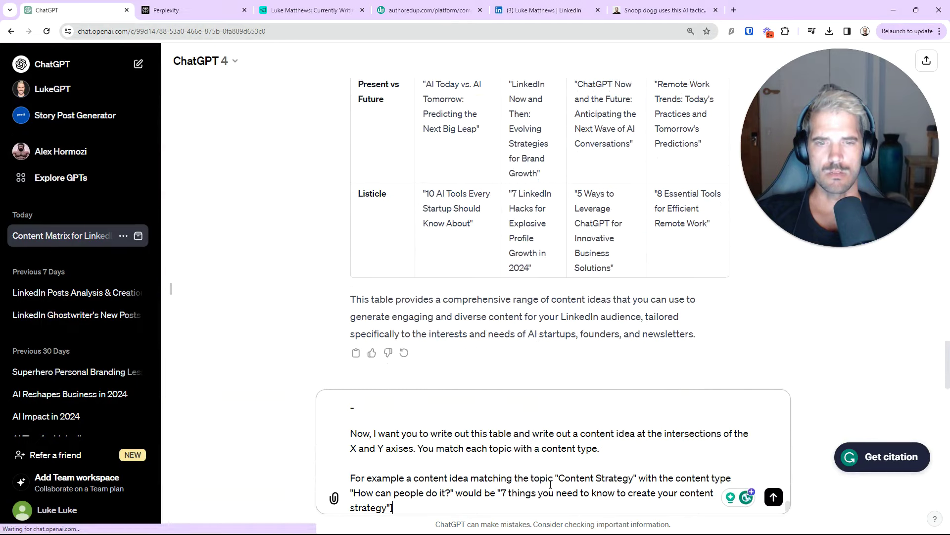
pyautogui.scroll(3, 524, 471)
pyautogui.scroll(-1, 519, 462)
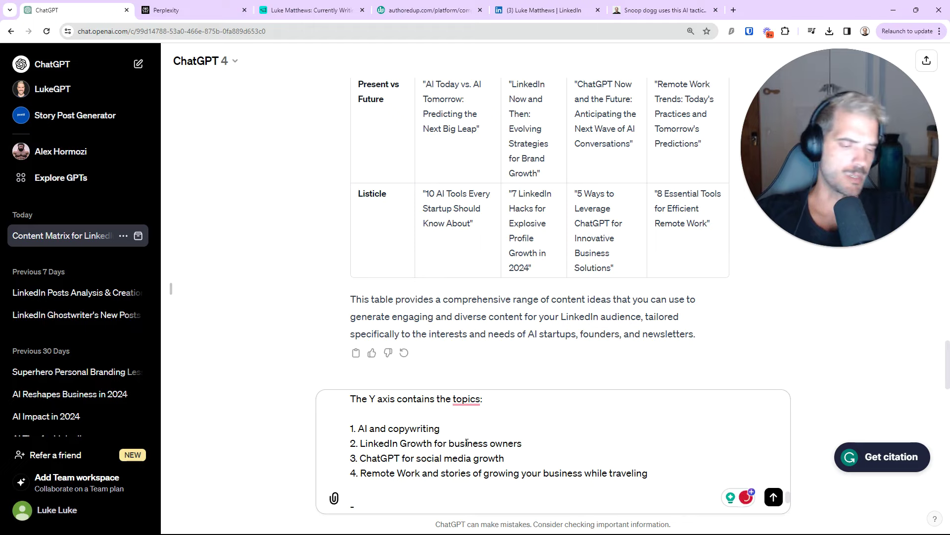
pyautogui.press('Return')
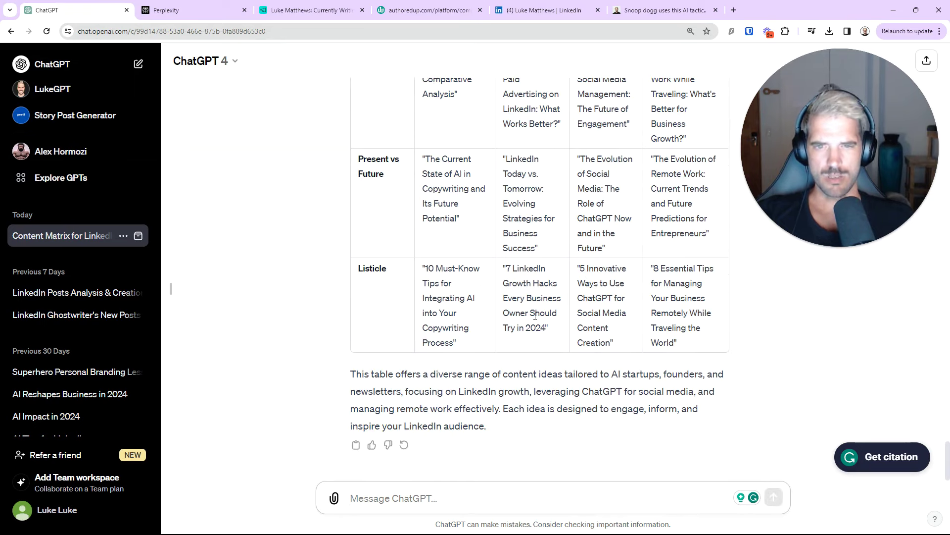
# Scroll the new matrix and highlight the AI copywriting Listicle idea
pyautogui.scroll(1, 535, 315)
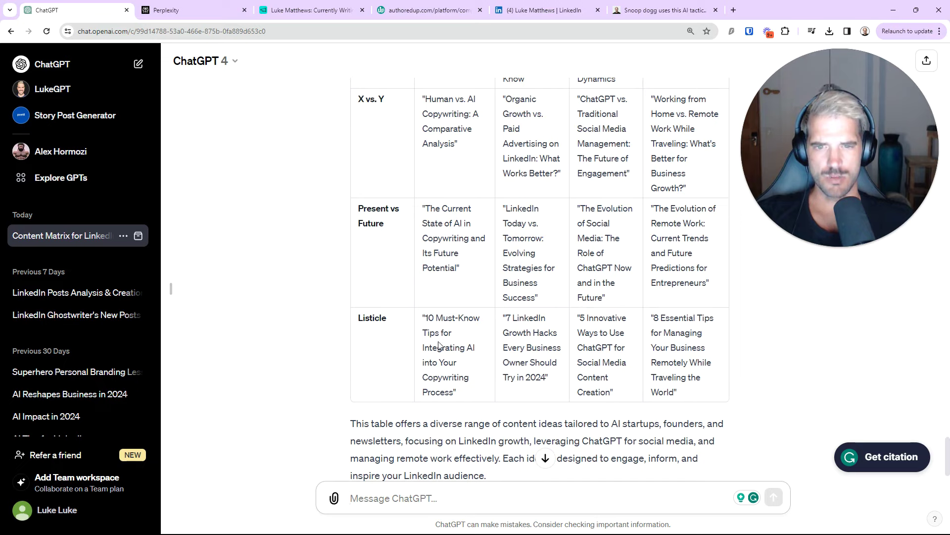
pyautogui.moveTo(451, 394); pyautogui.dragTo(442, 352)
pyautogui.scroll(-1, 453, 342)
pyautogui.scroll(7, 544, 317)
pyautogui.scroll(7, 579, 299)
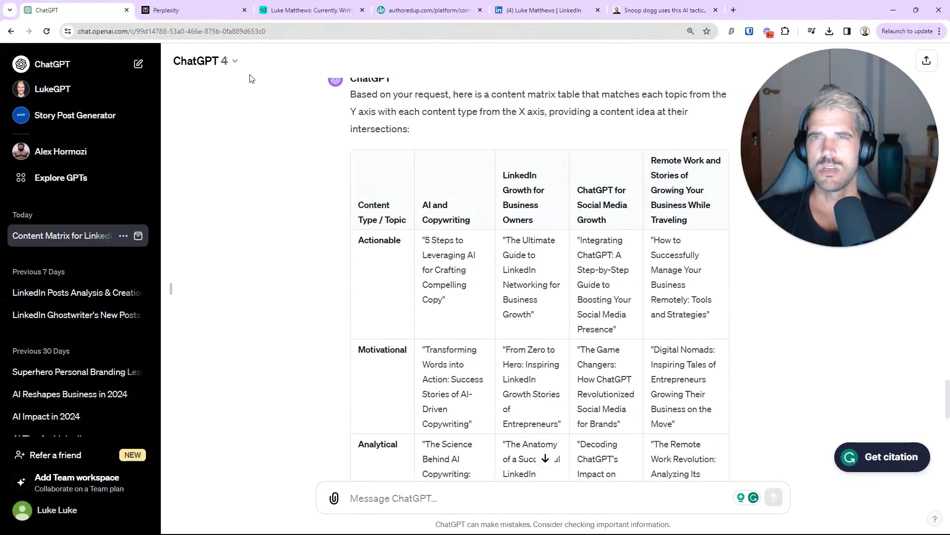
# Duplicate the Currently Writing table in Airtable, including its records
pyautogui.click(207, 15)
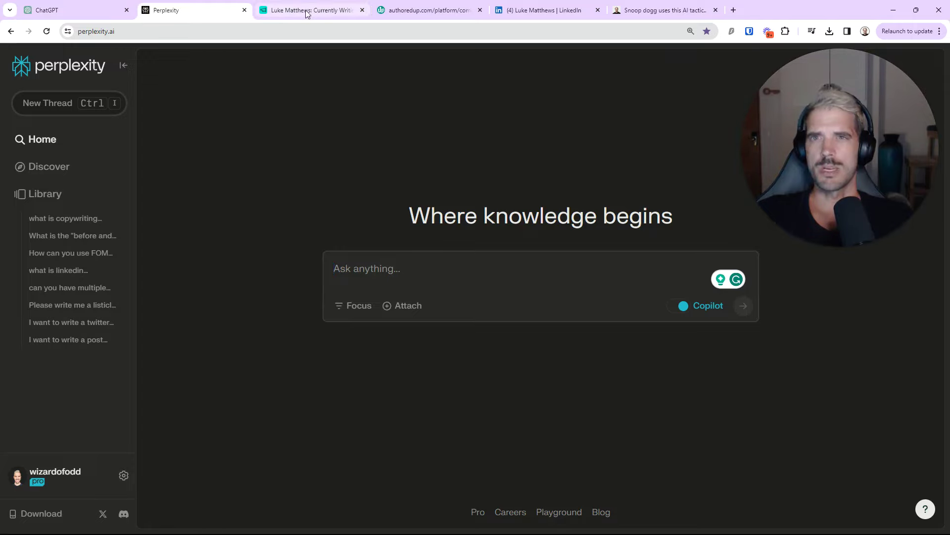
pyautogui.click(324, 14)
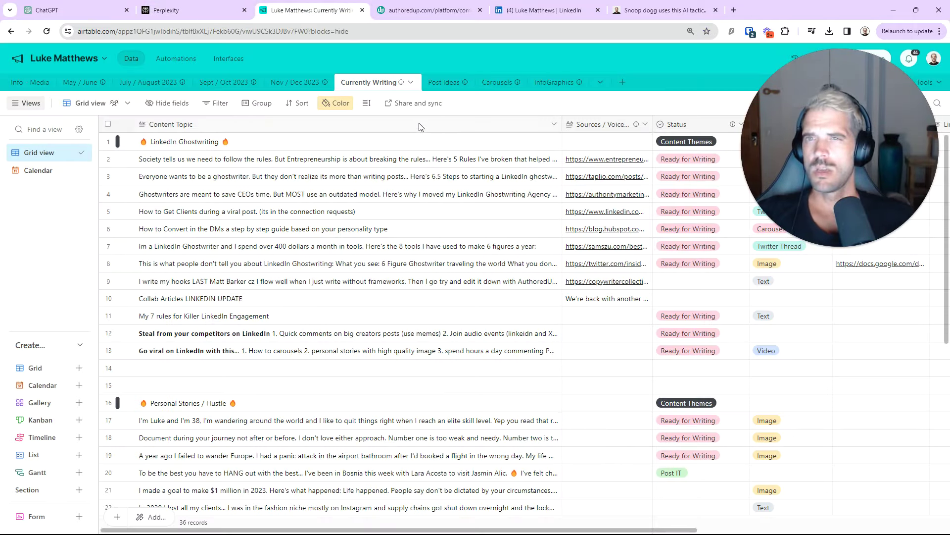
pyautogui.click(378, 84)
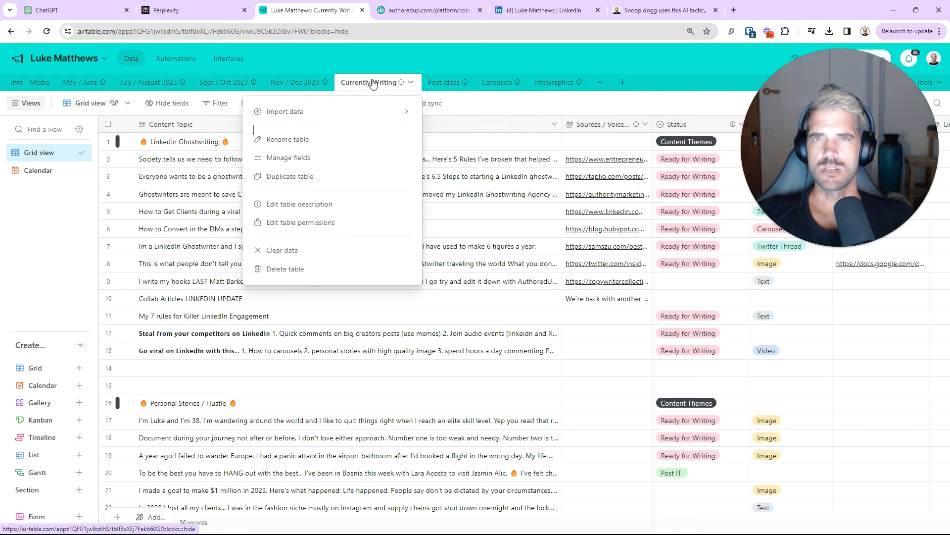
pyautogui.click(303, 179)
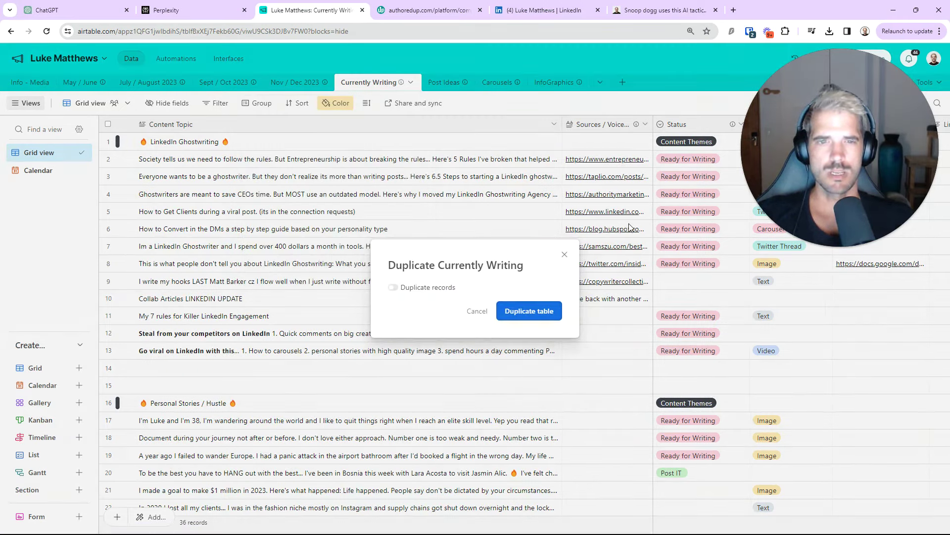
pyautogui.click(419, 288)
pyautogui.click(510, 311)
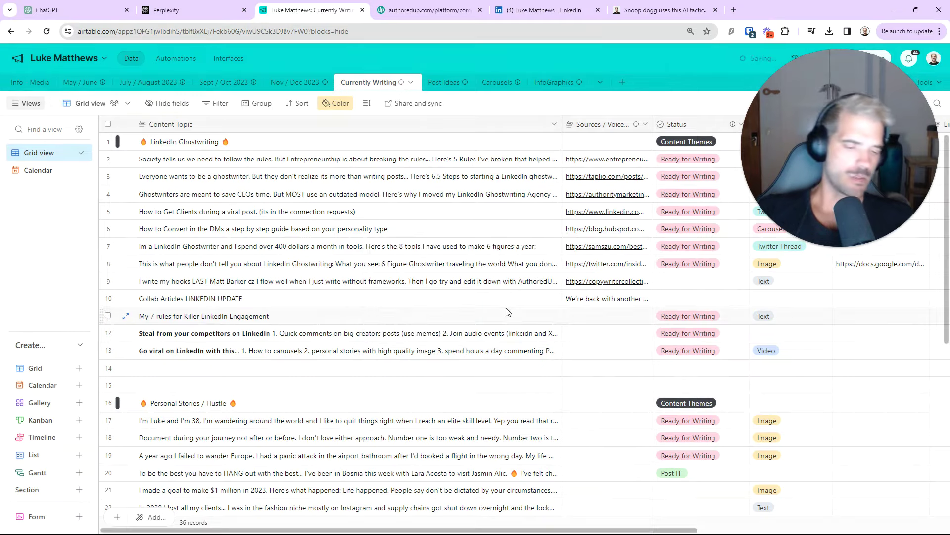
# Clear the copy's Content Topic cells: 12 LinkedIn Ghostwriting and 10 personal story topics
pyautogui.click(266, 156)
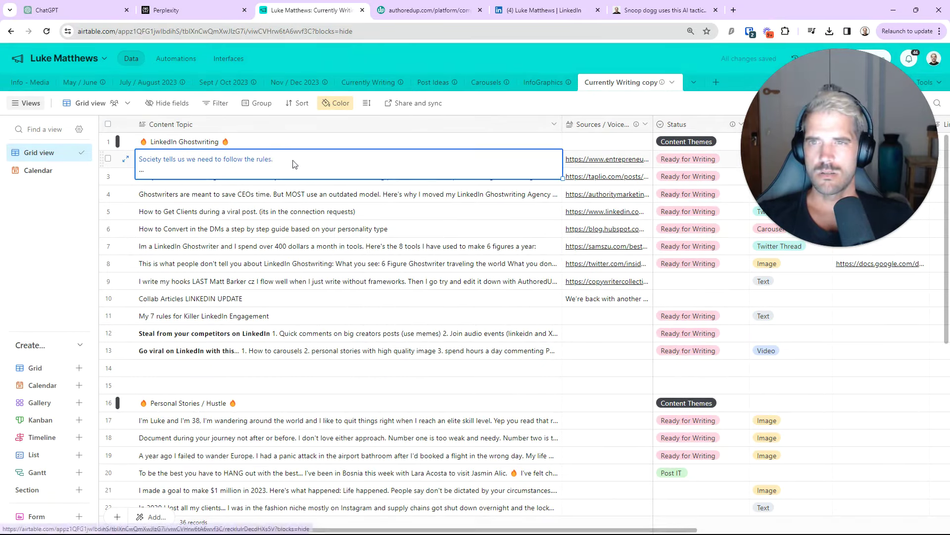
pyautogui.click(436, 200)
pyautogui.click(391, 161)
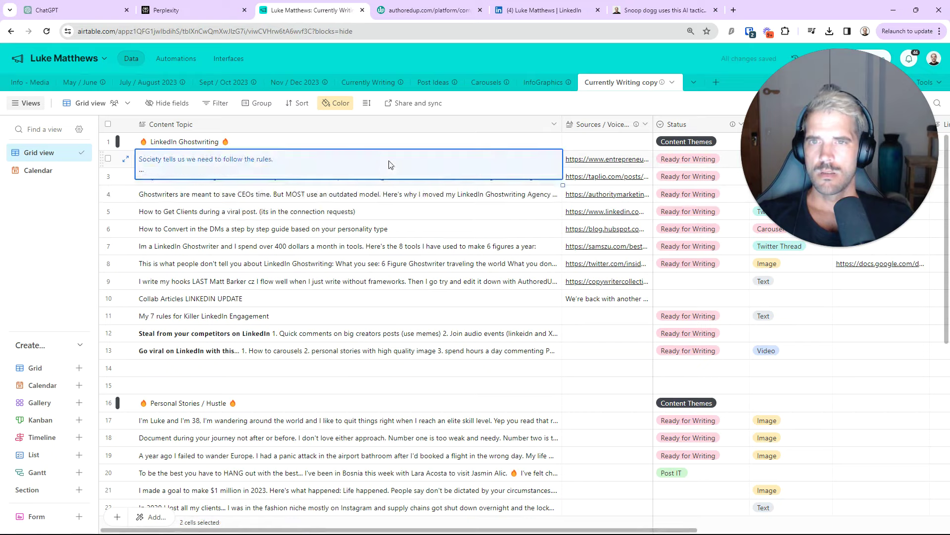
pyautogui.hotkey('shift', 'Down')
pyautogui.hotkey('shift', 'Down')
pyautogui.hotkey('shift', 'Down')
pyautogui.hotkey('shift', 'Down')
pyautogui.hotkey('shift', 'Down')
pyautogui.hotkey('shift', 'Down')
pyautogui.hotkey('shift', 'Down')
pyautogui.hotkey('shift', 'Down')
pyautogui.hotkey('shift', 'Down')
pyautogui.hotkey('shift', 'Down')
pyautogui.hotkey('shift', 'Down')
pyautogui.press('Delete')
pyautogui.click(577, 315)
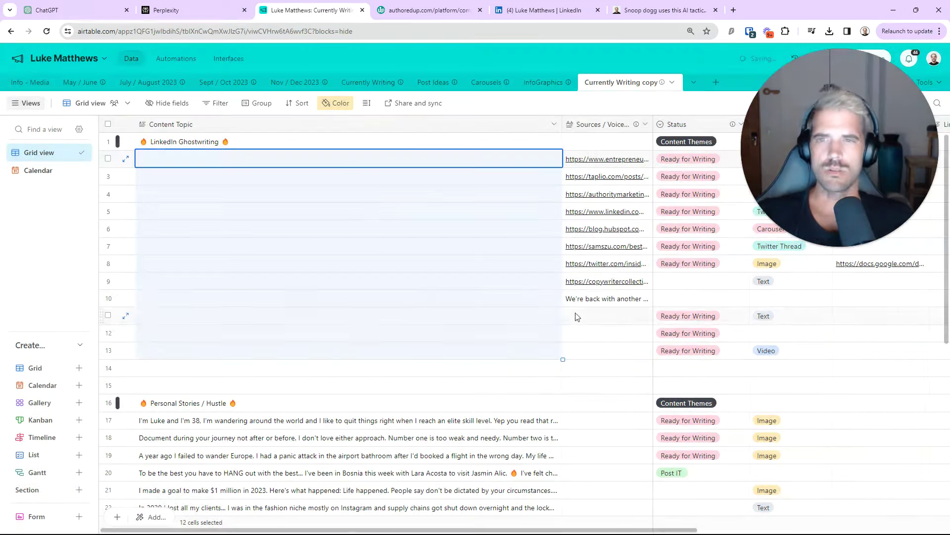
pyautogui.scroll(-3, 361, 346)
pyautogui.click(328, 276)
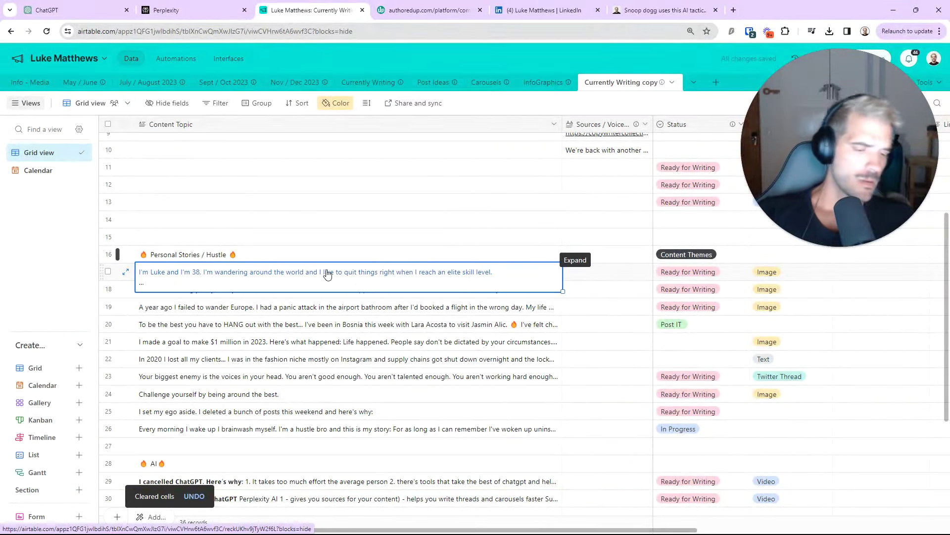
pyautogui.hotkey('shift', 'Down')
pyautogui.hotkey('shift', 'Down')
pyautogui.hotkey('shift', 'Down')
pyautogui.hotkey('shift', 'Down')
pyautogui.hotkey('shift', 'Down')
pyautogui.hotkey('shift', 'Down')
pyautogui.hotkey('shift', 'Down')
pyautogui.hotkey('shift', 'Down')
pyautogui.hotkey('shift', 'Down')
pyautogui.press('Delete')
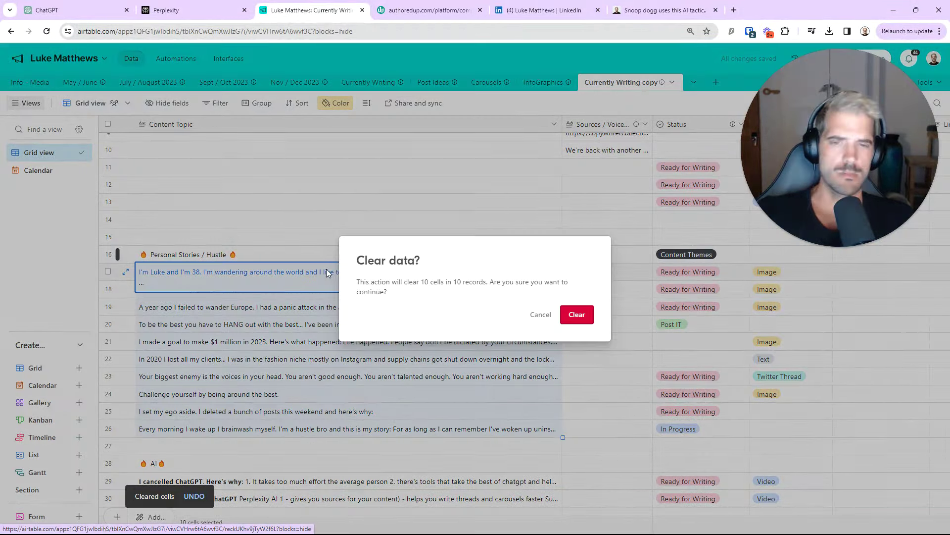
pyautogui.click(574, 315)
# Delete rows 18 to 21 from the duplicated table
pyautogui.moveTo(108, 288); pyautogui.dragTo(109, 370)
pyautogui.rightClick(230, 318)
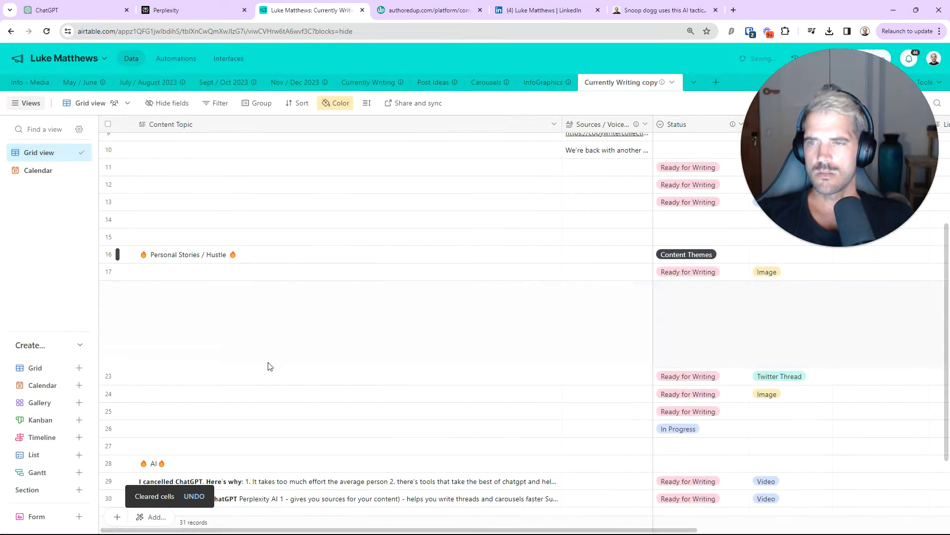
pyautogui.click(267, 360)
pyautogui.scroll(3, 230, 245)
# Delete the eight unneeded rows between rows 4 and 11
pyautogui.click(108, 193)
pyautogui.click(108, 211)
pyautogui.click(108, 246)
pyautogui.click(108, 263)
pyautogui.click(108, 298)
pyautogui.click(108, 315)
pyautogui.click(108, 297)
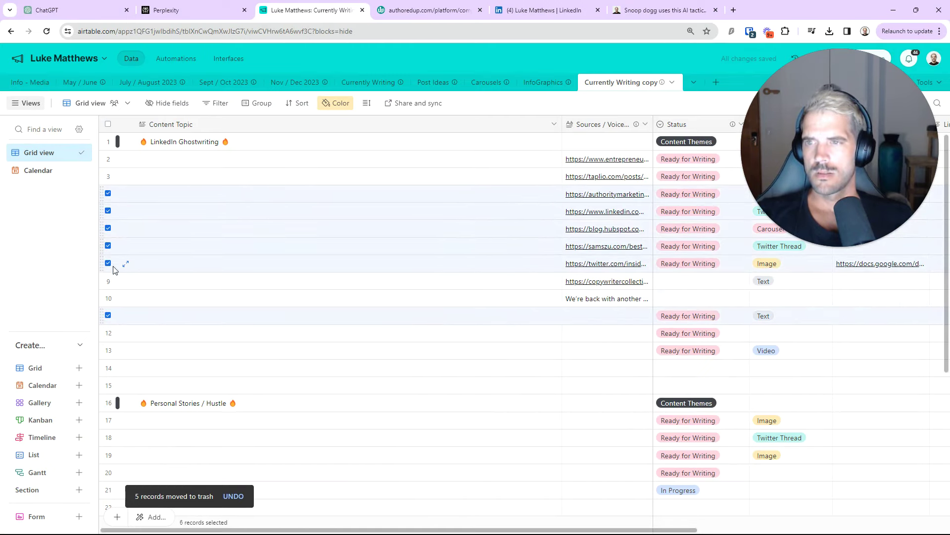
pyautogui.click(108, 281)
pyautogui.click(108, 298)
pyautogui.rightClick(229, 244)
pyautogui.click(252, 279)
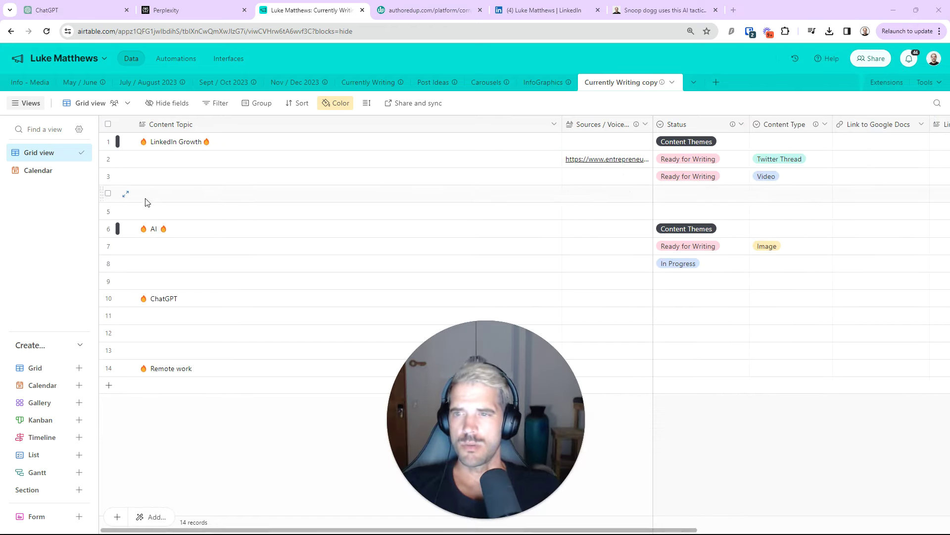
pyautogui.click(93, 10)
# Scroll the refined matrix, highlighting the contrarian LinkedIn Growth and AI Copywriting Myths ideas
pyautogui.moveTo(512, 395); pyautogui.dragTo(875, 190)
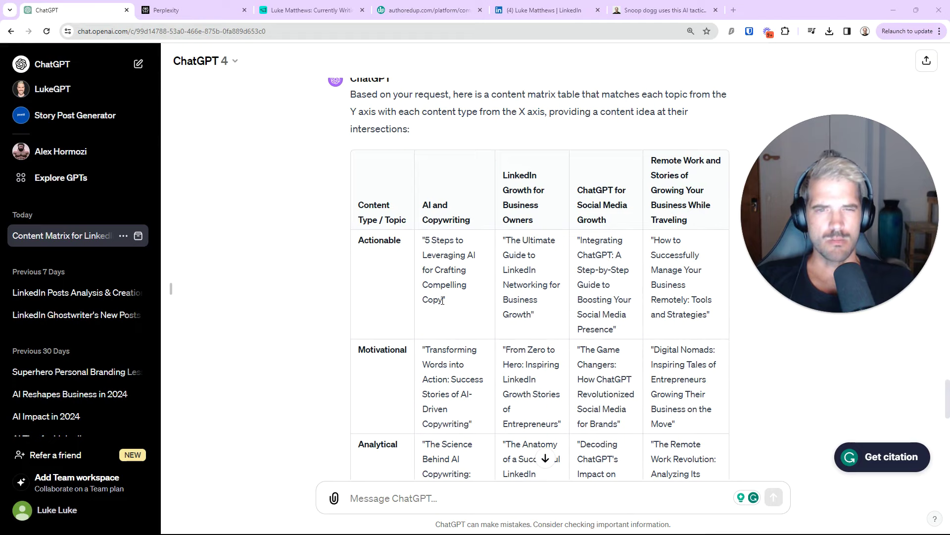
pyautogui.scroll(-3, 658, 244)
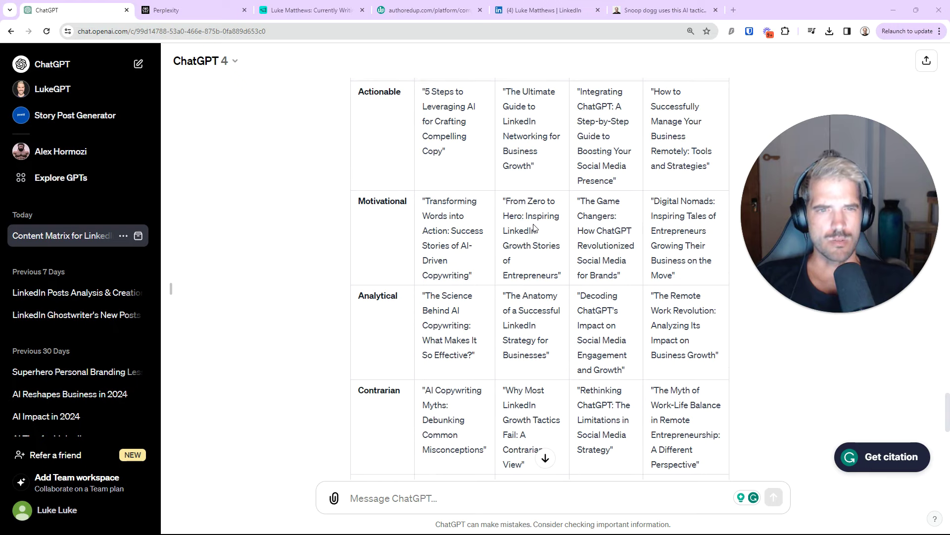
pyautogui.scroll(-3, 533, 232)
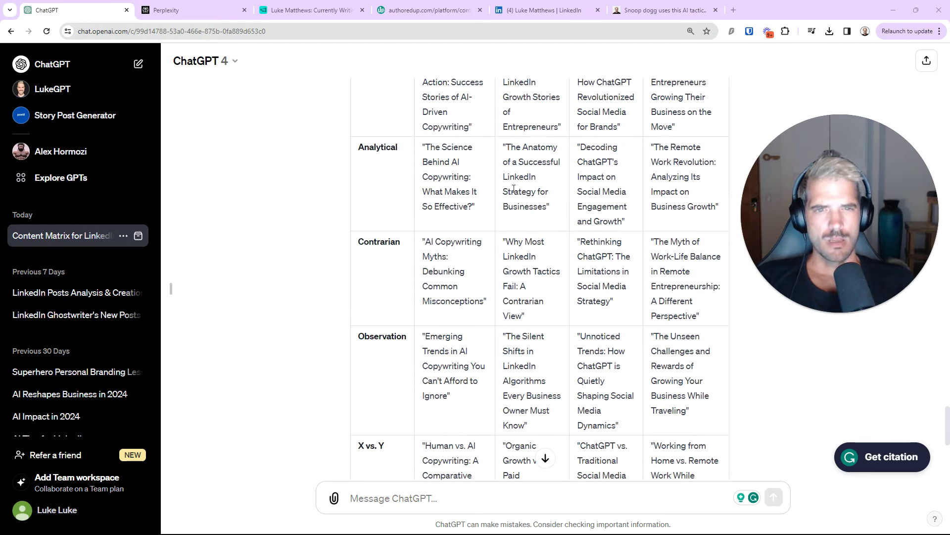
pyautogui.scroll(-1, 517, 205)
pyautogui.moveTo(523, 270); pyautogui.dragTo(510, 196)
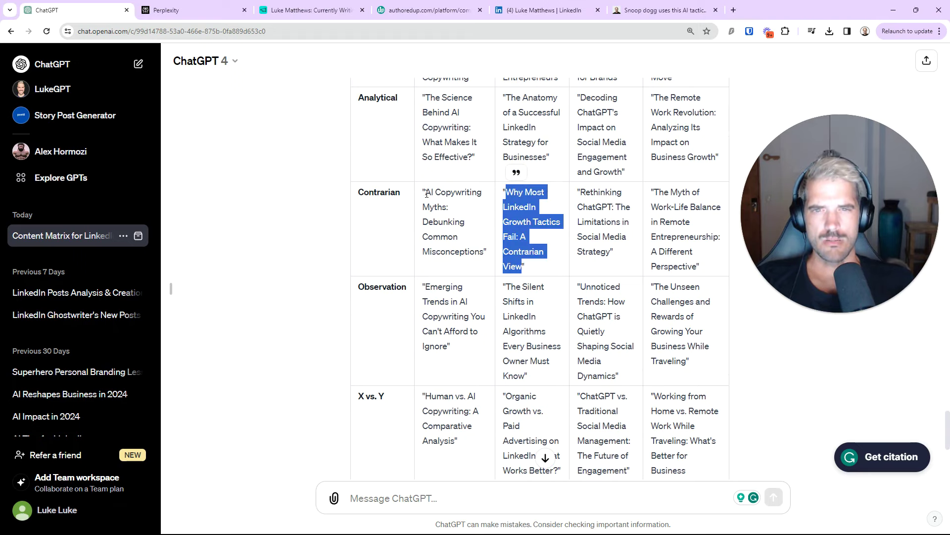
pyautogui.moveTo(427, 194); pyautogui.dragTo(458, 231)
pyautogui.scroll(-2, 448, 207)
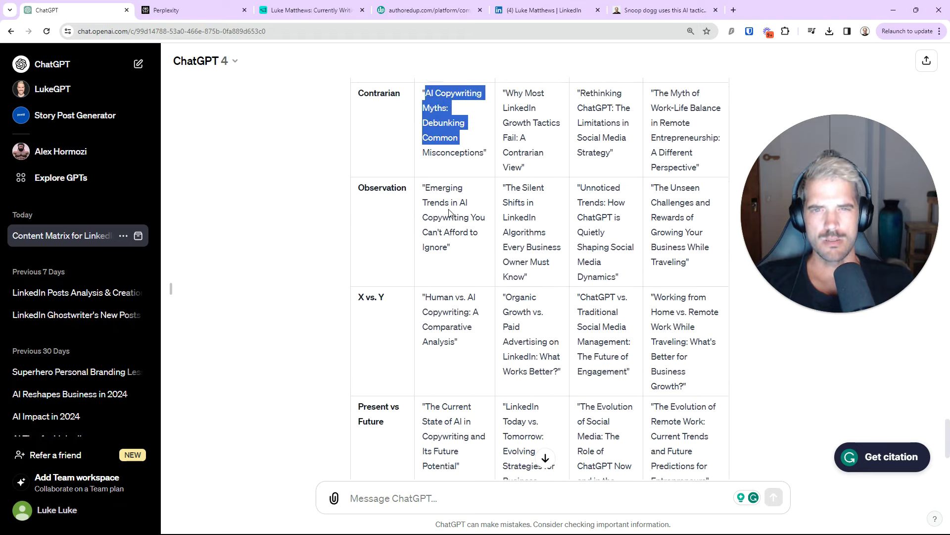
pyautogui.click(433, 189)
# Copy the Listicle title '7 LinkedIn Growth Hacks Every Business Owner Should Try in 2024'
pyautogui.scroll(-2, 435, 198)
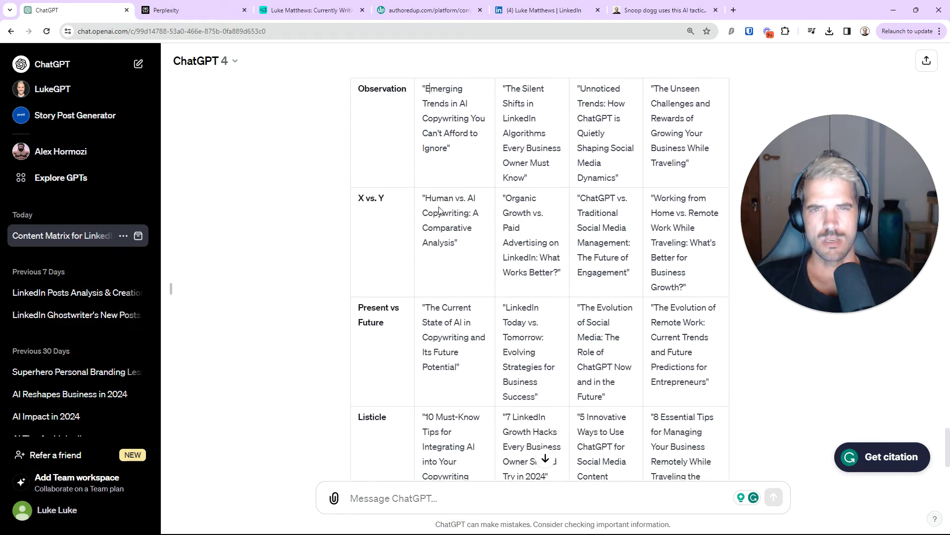
pyautogui.moveTo(428, 199); pyautogui.dragTo(465, 216)
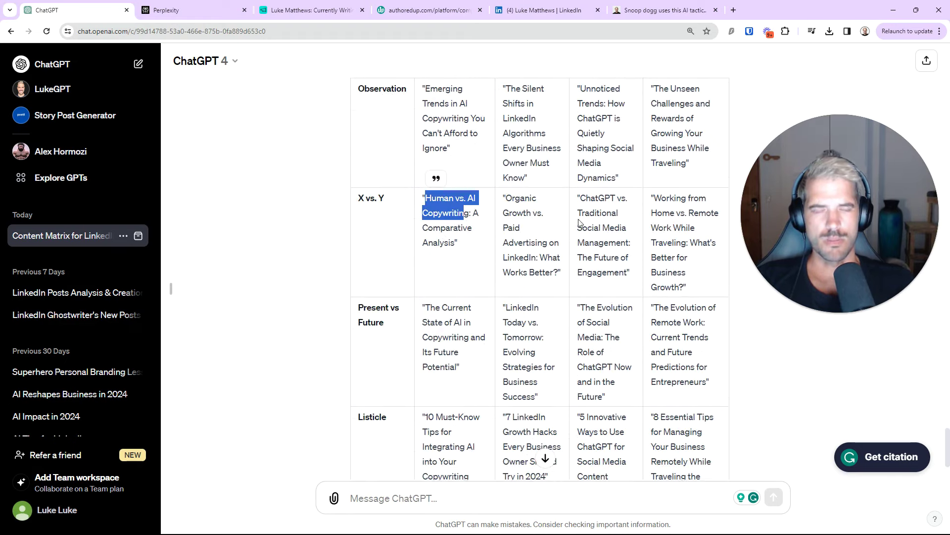
pyautogui.scroll(-1, 585, 227)
pyautogui.click(632, 316)
pyautogui.scroll(-1, 632, 317)
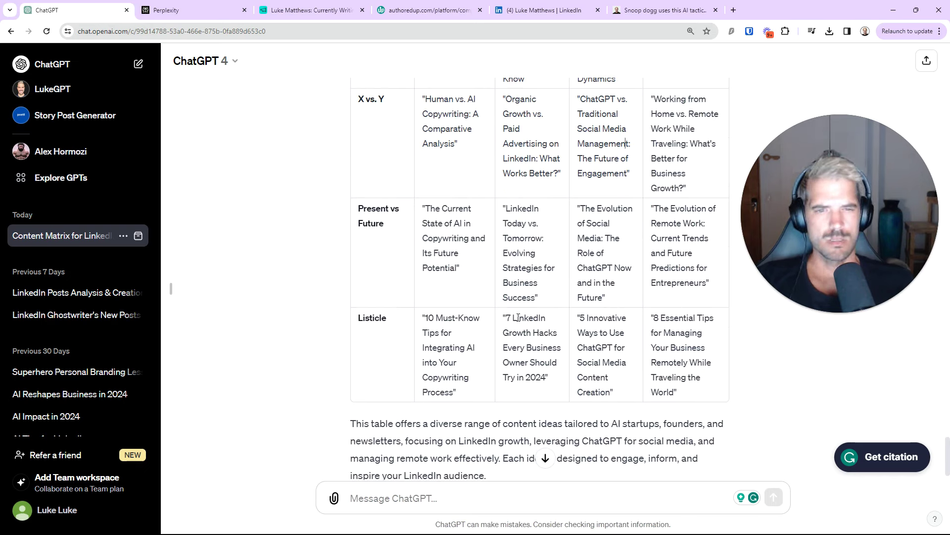
pyautogui.moveTo(507, 320); pyautogui.dragTo(547, 374)
pyautogui.rightClick(538, 342)
pyautogui.click(569, 351)
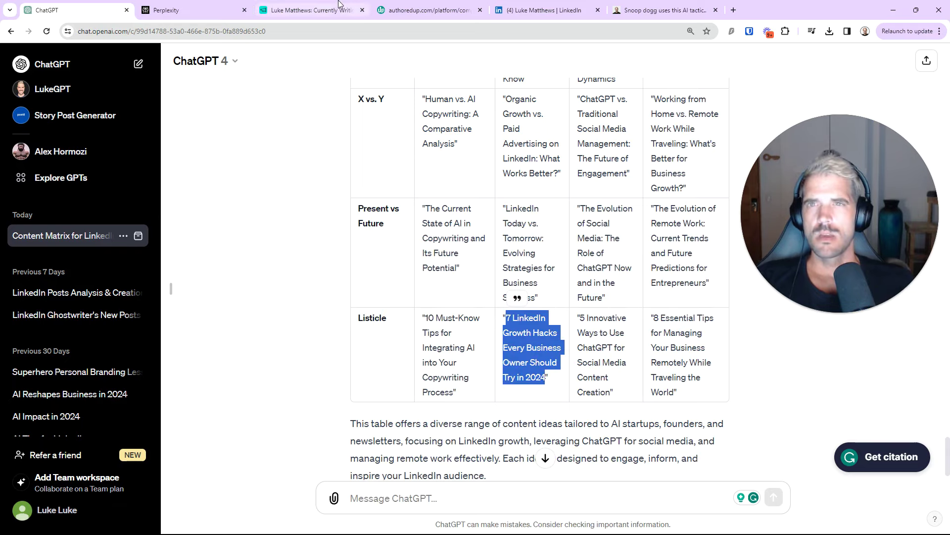
# Paste the 7 LinkedIn Growth Hacks title into row 2's Content Topic in Airtable
pyautogui.click(307, 10)
pyautogui.click(214, 156)
pyautogui.click(214, 156)
pyautogui.rightClick(215, 157)
pyautogui.click(266, 251)
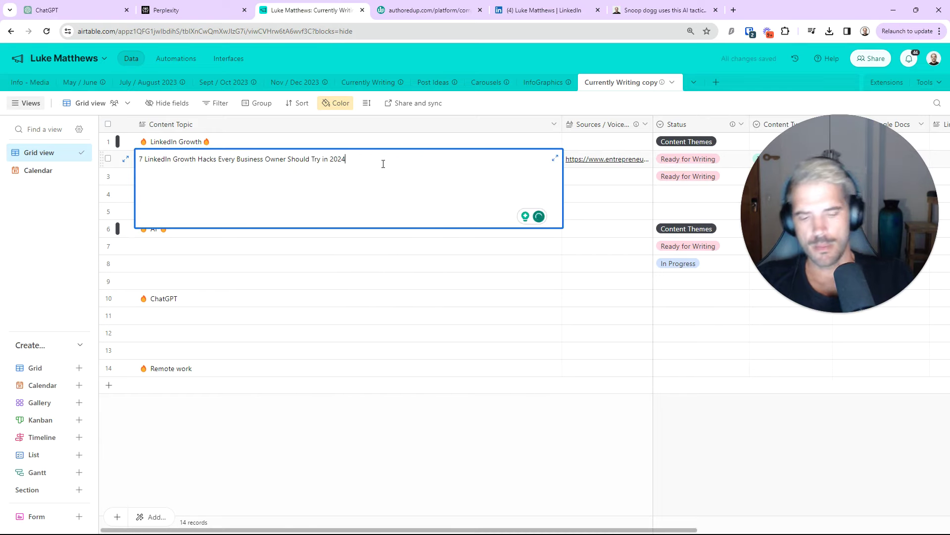
pyautogui.moveTo(426, 246); pyautogui.dragTo(429, 263)
# Narrow the Content Topic column and clear row 2's old Sources link
pyautogui.moveTo(563, 125); pyautogui.dragTo(370, 125)
pyautogui.click(406, 152)
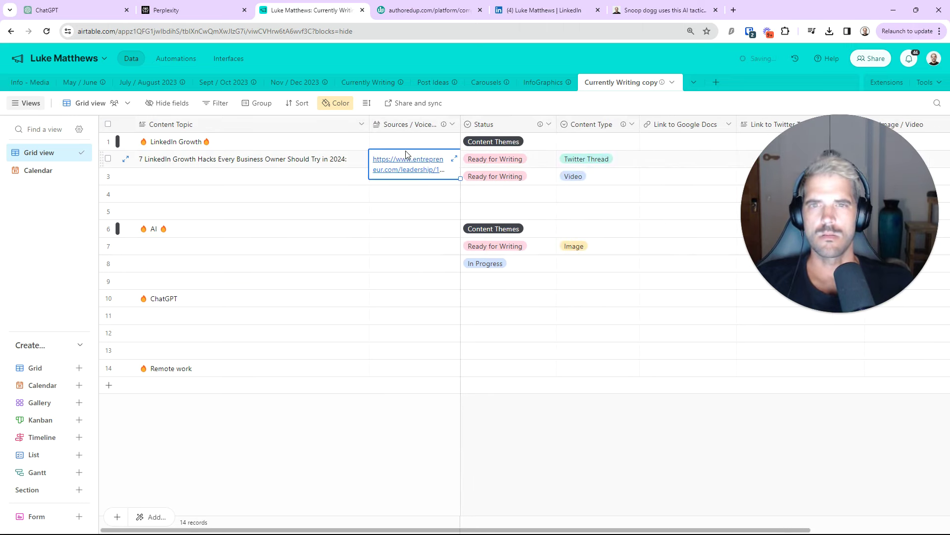
pyautogui.press('Delete')
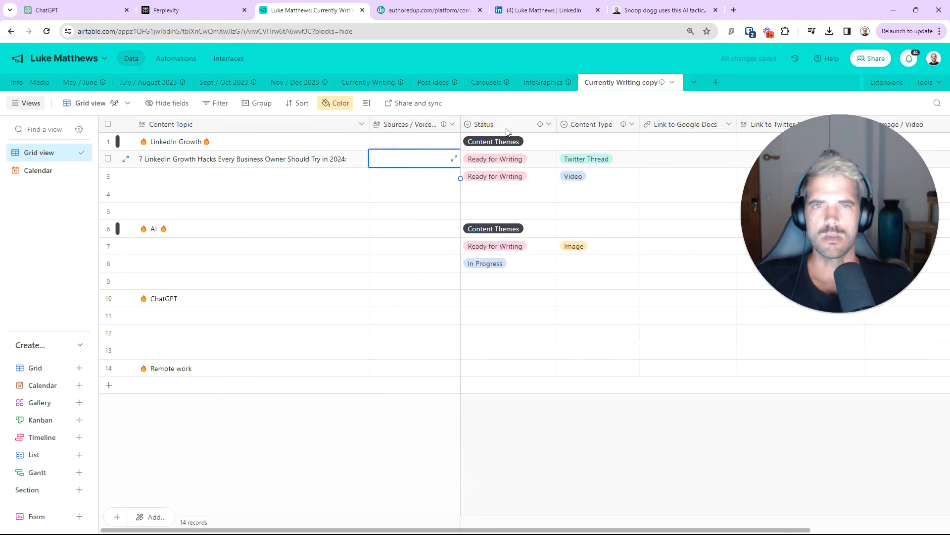
pyautogui.moveTo(558, 126); pyautogui.dragTo(564, 127)
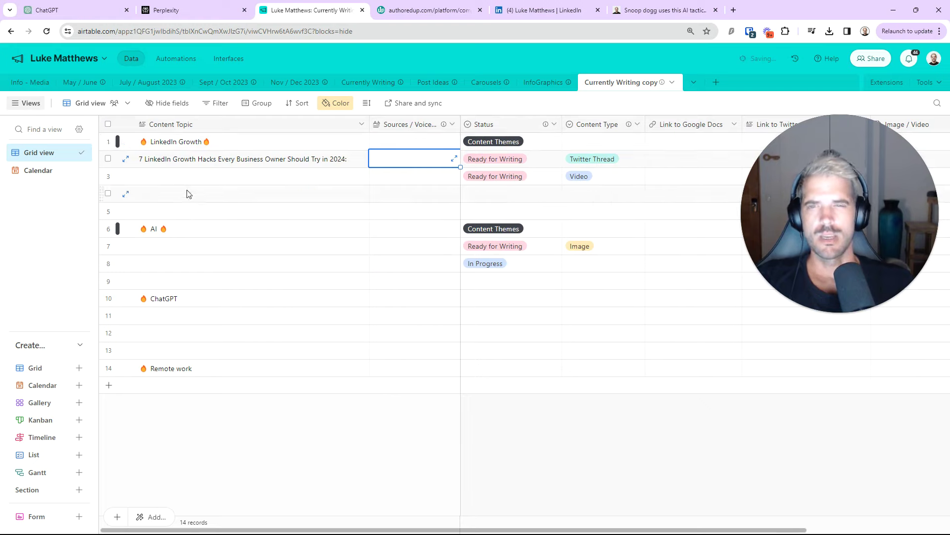
# Copy the full title text from row 2's Content Topic cell
pyautogui.click(307, 159)
pyautogui.click(305, 159)
pyautogui.moveTo(348, 159); pyautogui.dragTo(138, 159)
pyautogui.rightClick(188, 161)
pyautogui.click(277, 206)
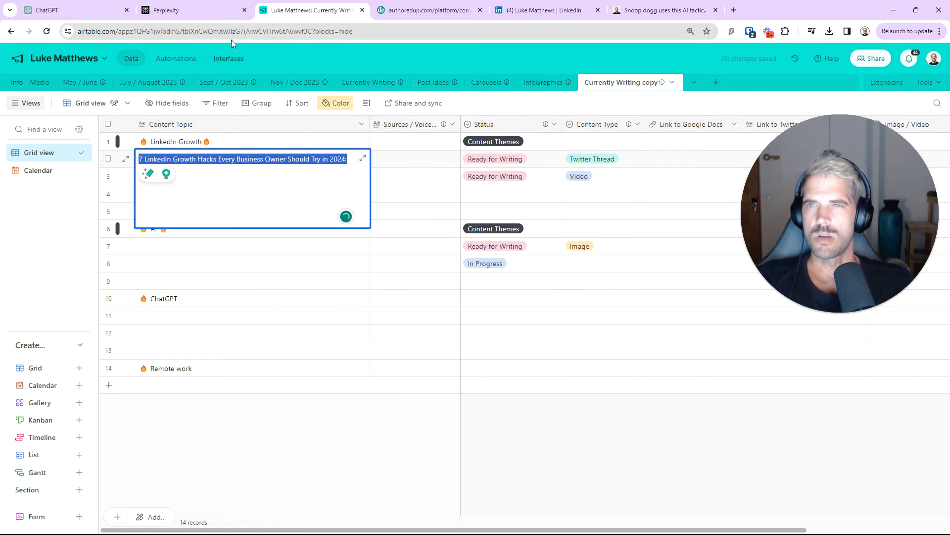
# Ask Perplexity '7 LinkedIn Growth Hacks Every Business Owner Should Try in 2024:'
pyautogui.click(213, 10)
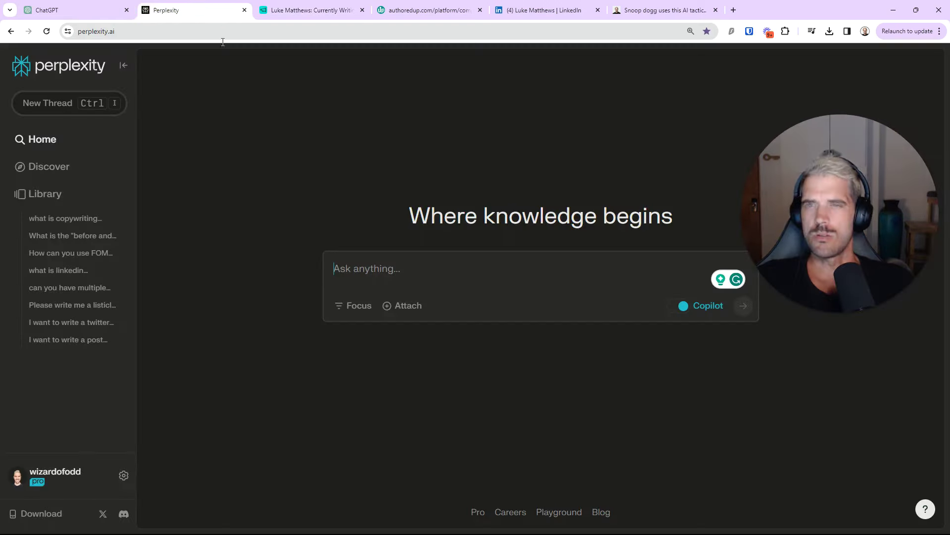
pyautogui.click(386, 257)
pyautogui.hotkey('ctrl', 'v')
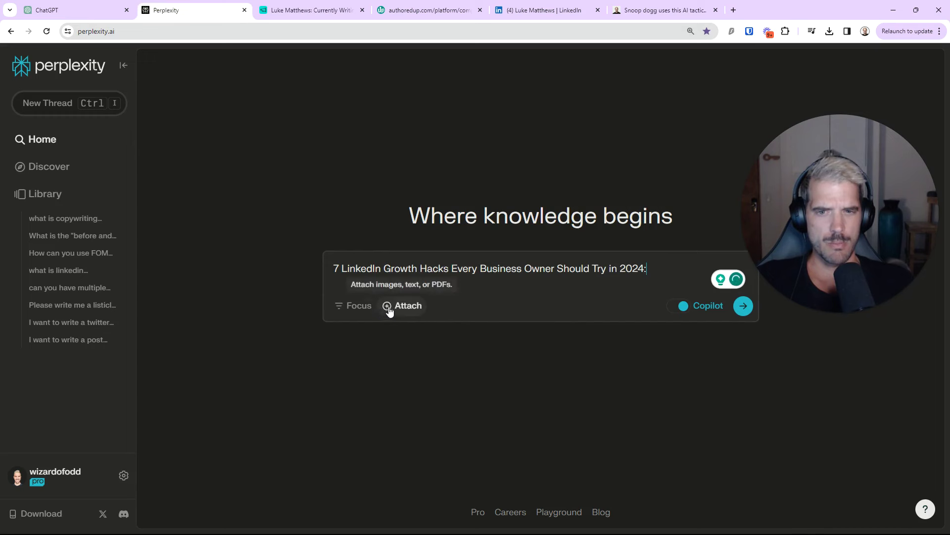
pyautogui.click(357, 308)
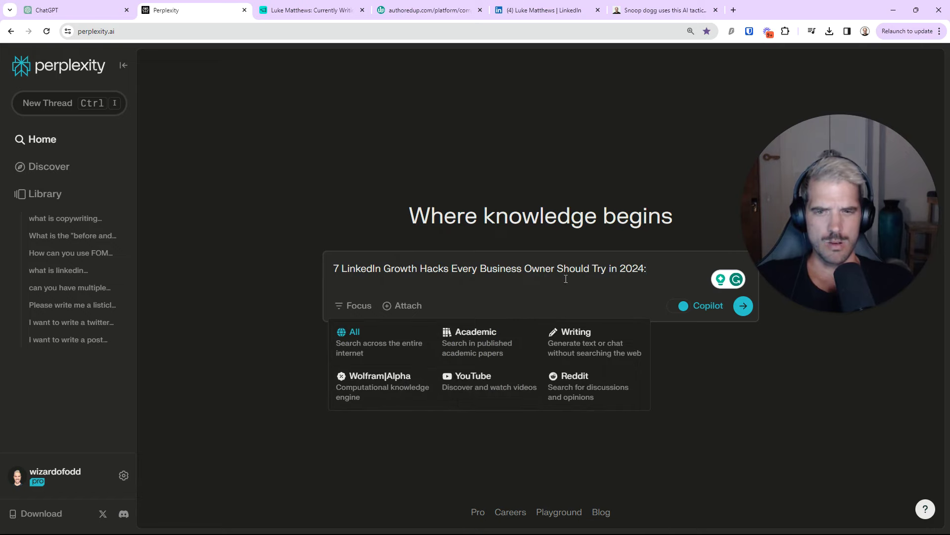
pyautogui.click(404, 307)
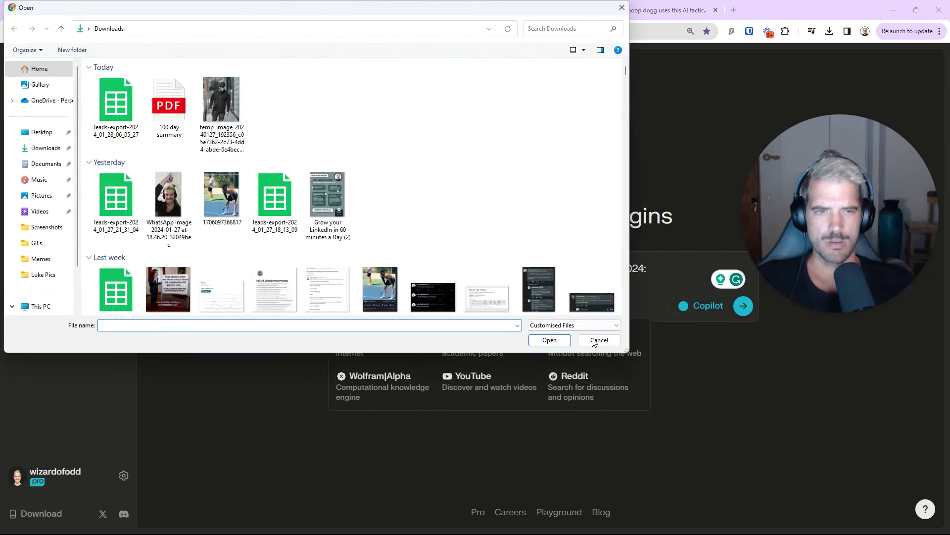
pyautogui.press('Escape')
pyautogui.press('Return')
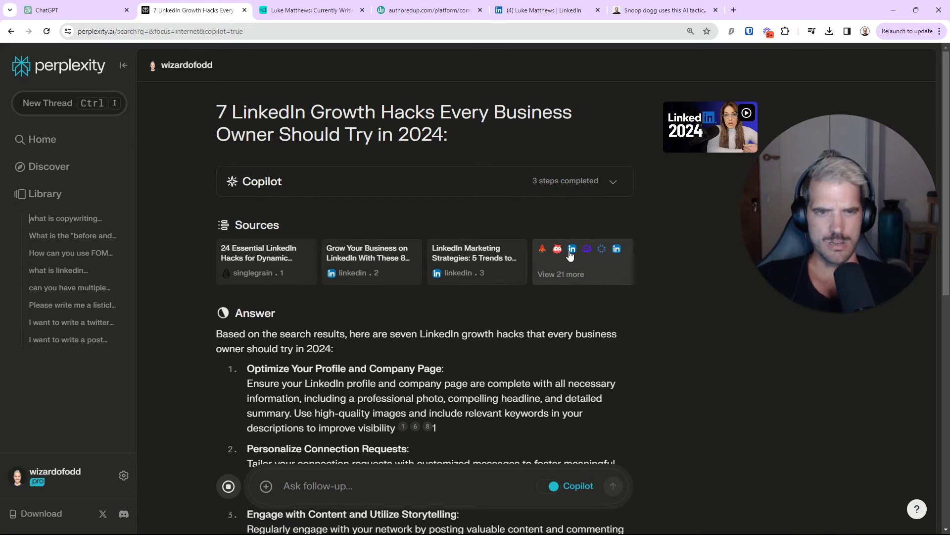
# Scroll through the seven-hack answer and its citations
pyautogui.scroll(-5, 539, 274)
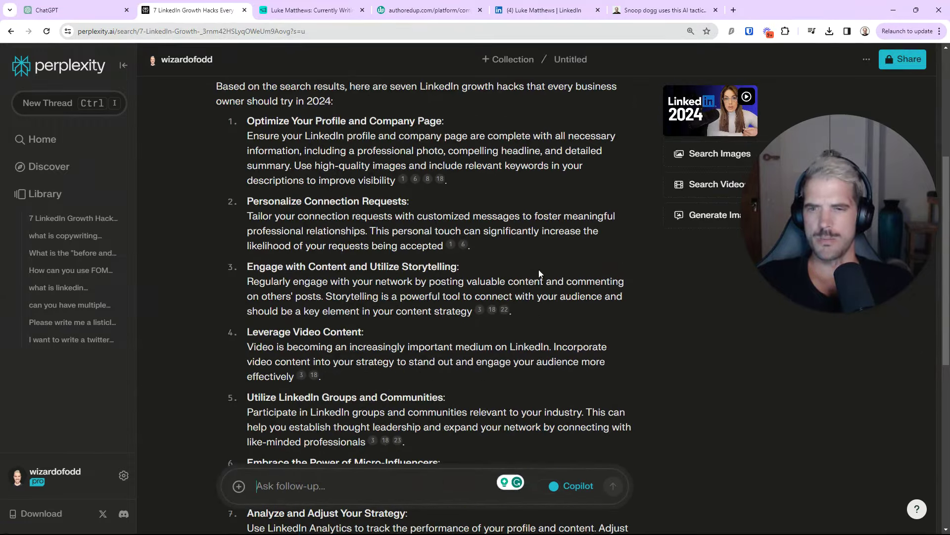
pyautogui.scroll(-4, 382, 261)
pyautogui.scroll(5, 392, 311)
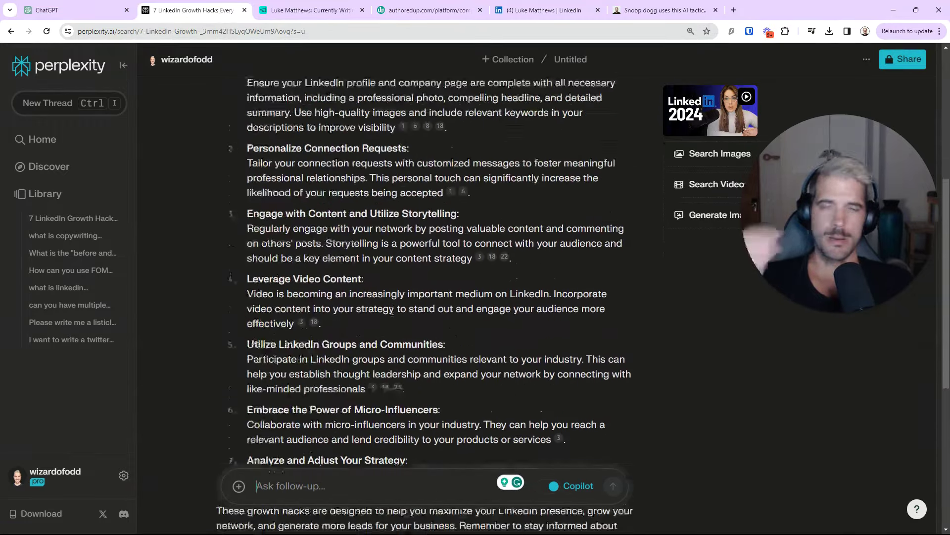
pyautogui.scroll(2, 393, 304)
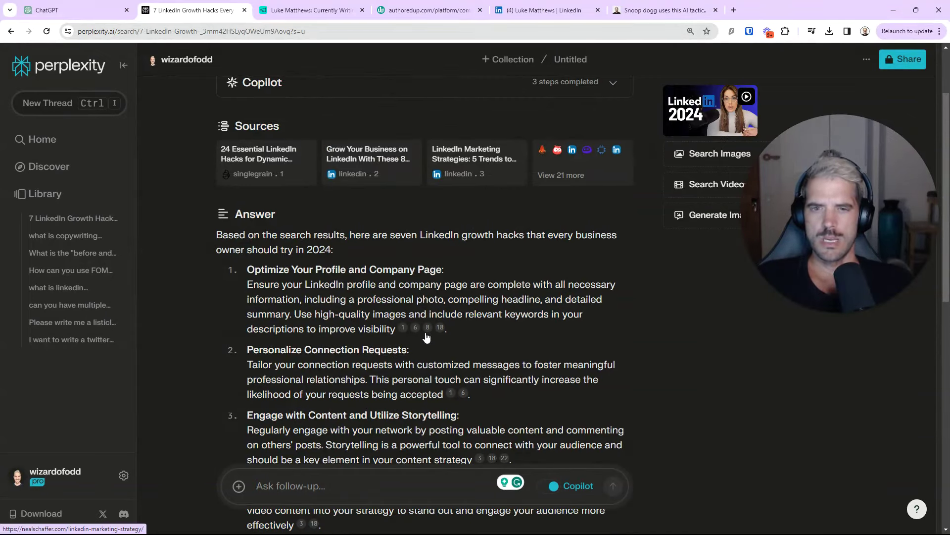
pyautogui.scroll(-1, 430, 317)
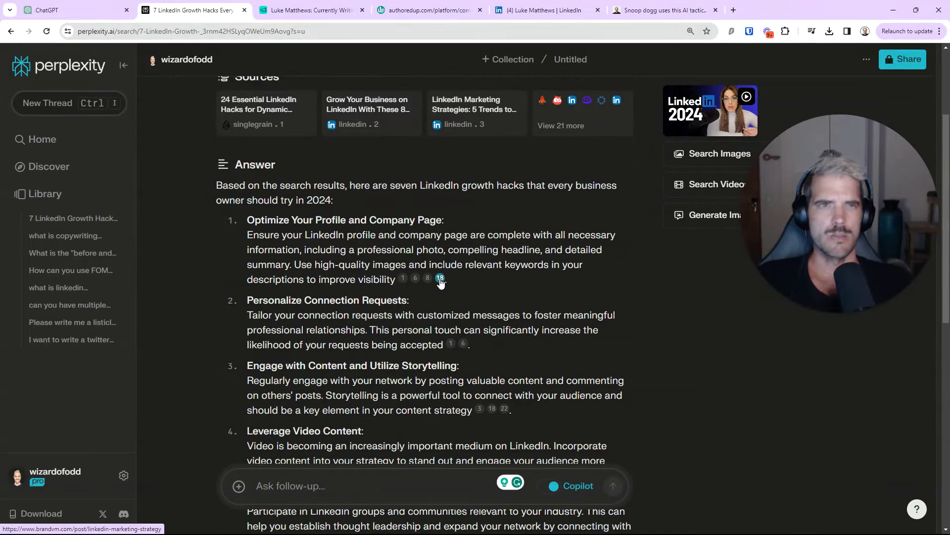
# Open citation 18's brandvm.com article 'Mastering LinkedIn Marketing Strategies in 2024' and scroll through its strategy lists
pyautogui.click(440, 278)
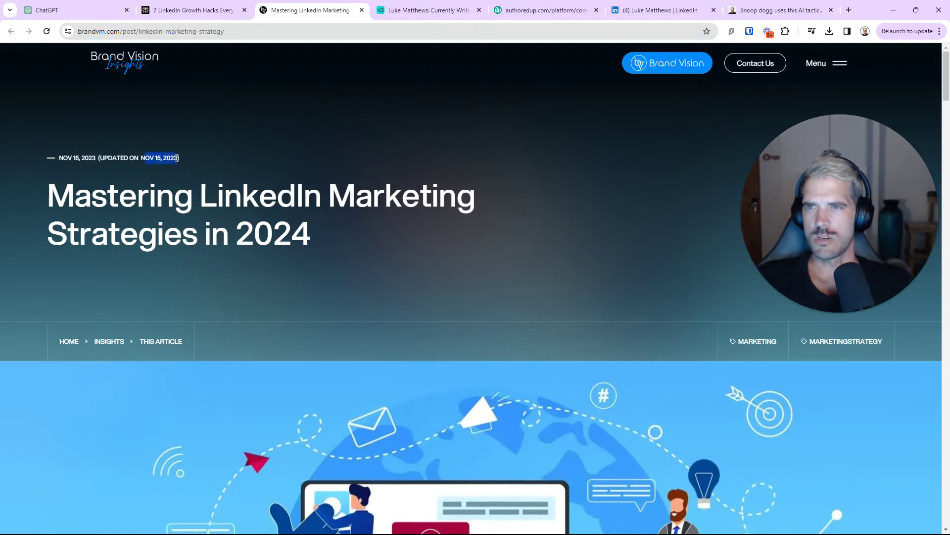
pyautogui.scroll(-15, 308, 203)
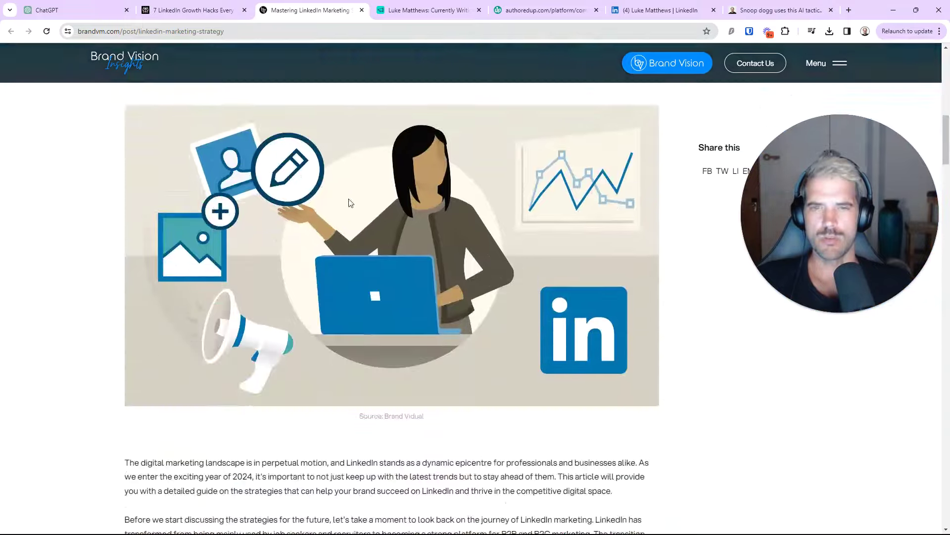
pyautogui.scroll(-5, 368, 202)
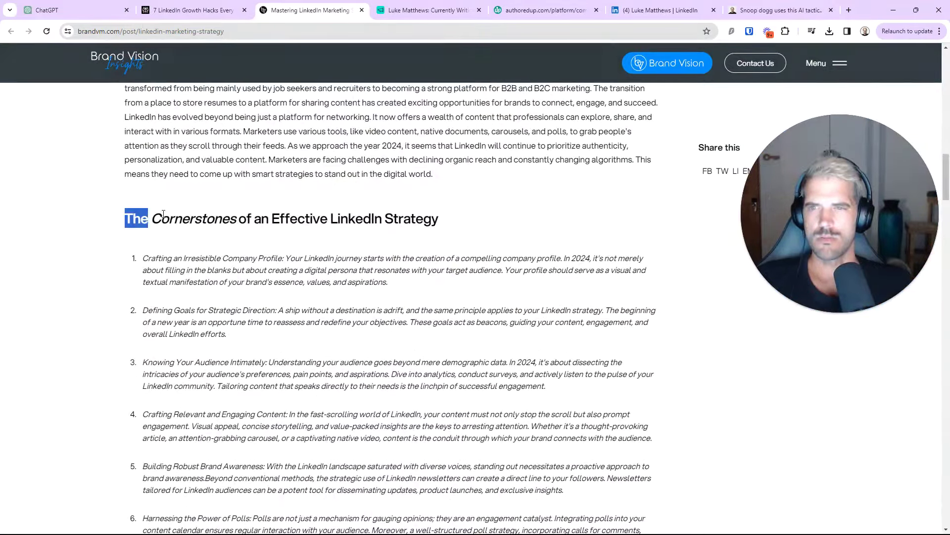
pyautogui.moveTo(195, 214); pyautogui.dragTo(410, 218)
pyautogui.click(197, 168)
pyautogui.scroll(-2, 197, 168)
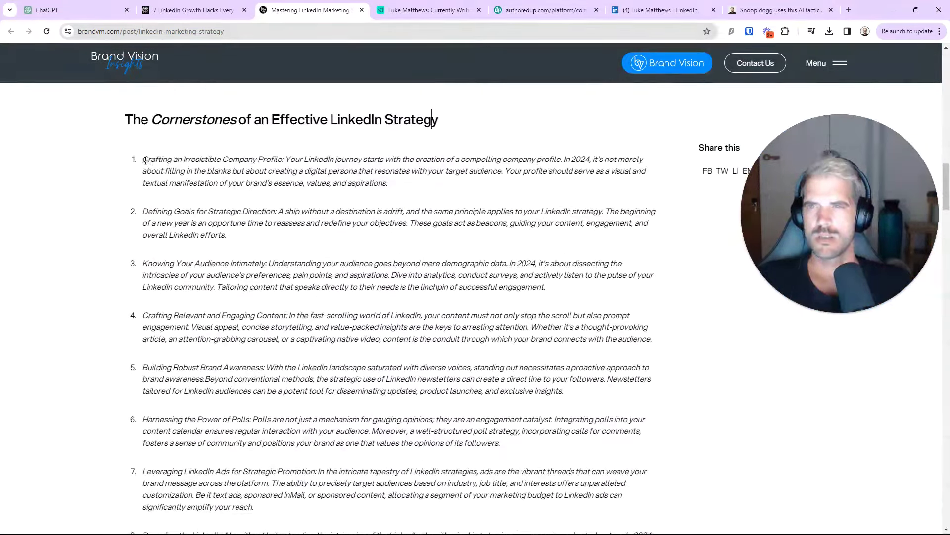
pyautogui.moveTo(143, 159); pyautogui.dragTo(278, 160)
pyautogui.scroll(-12, 195, 198)
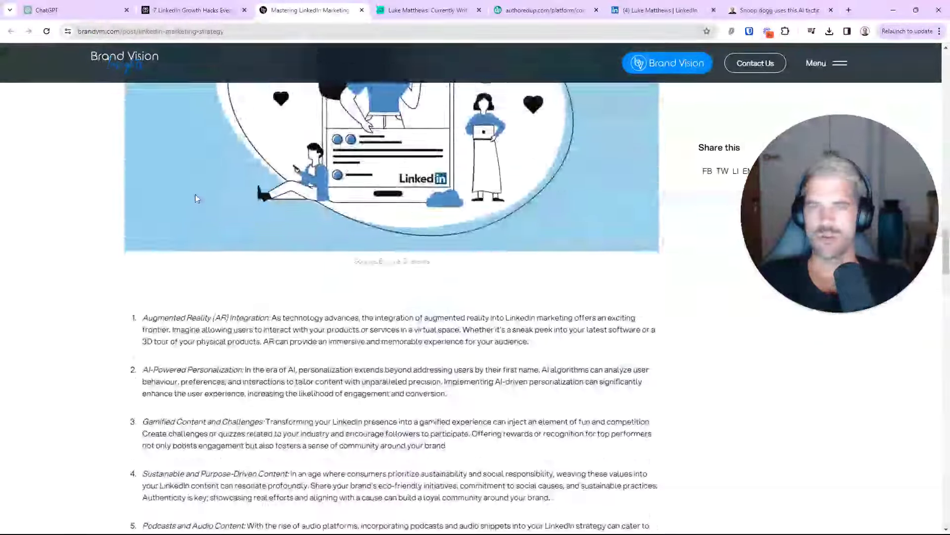
# Copy the Brand Vision article's web address into row 2's Sources cell in Airtable
pyautogui.scroll(-9, 195, 198)
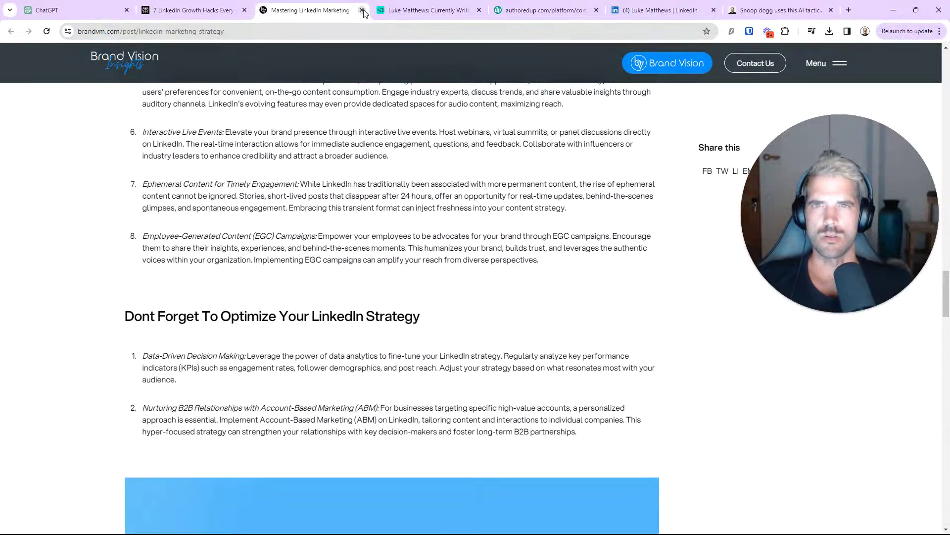
pyautogui.click(197, 33)
pyautogui.rightClick(195, 35)
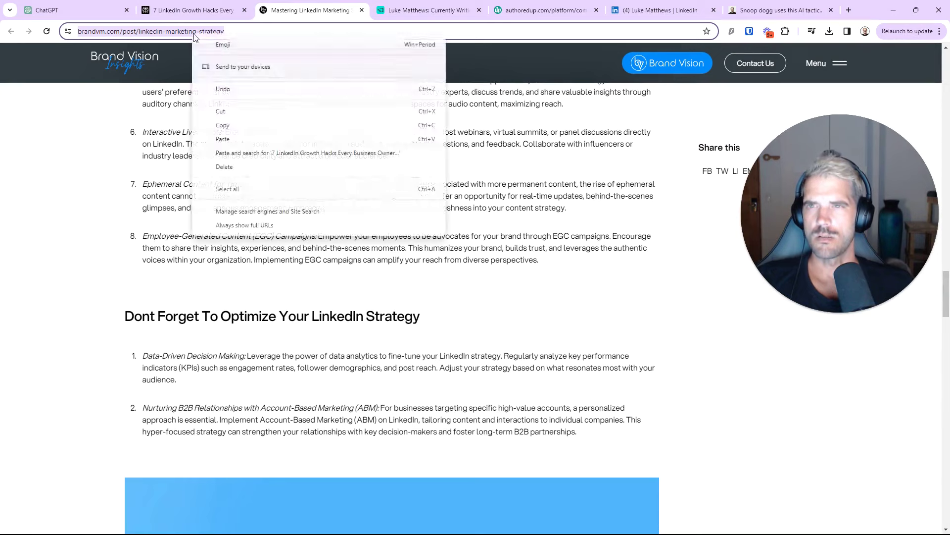
pyautogui.click(242, 125)
pyautogui.click(434, 10)
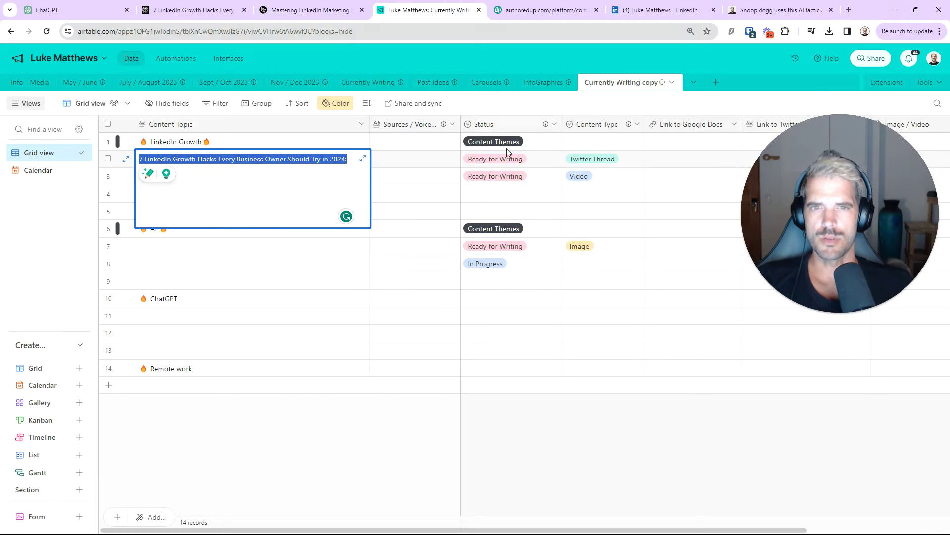
pyautogui.doubleClick(420, 161)
pyautogui.hotkey('ctrl', 'v')
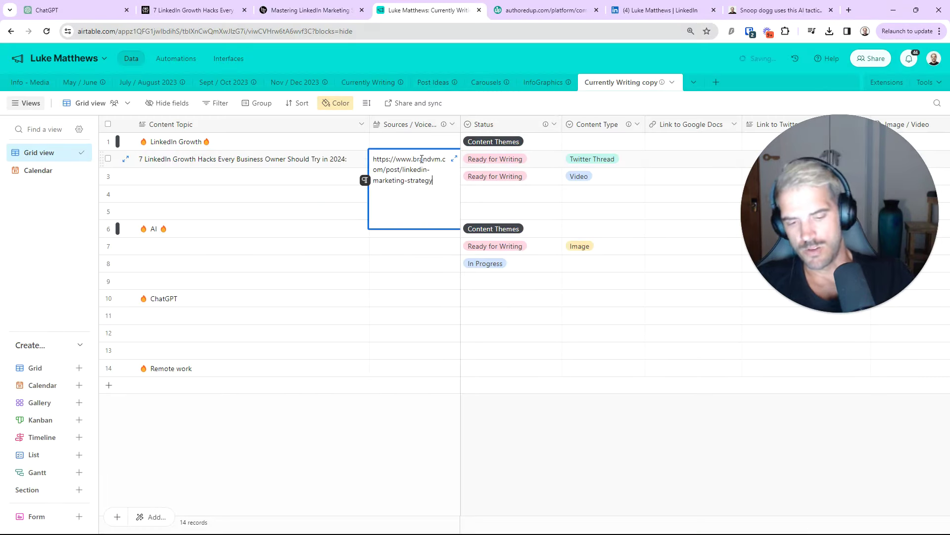
pyautogui.click(449, 249)
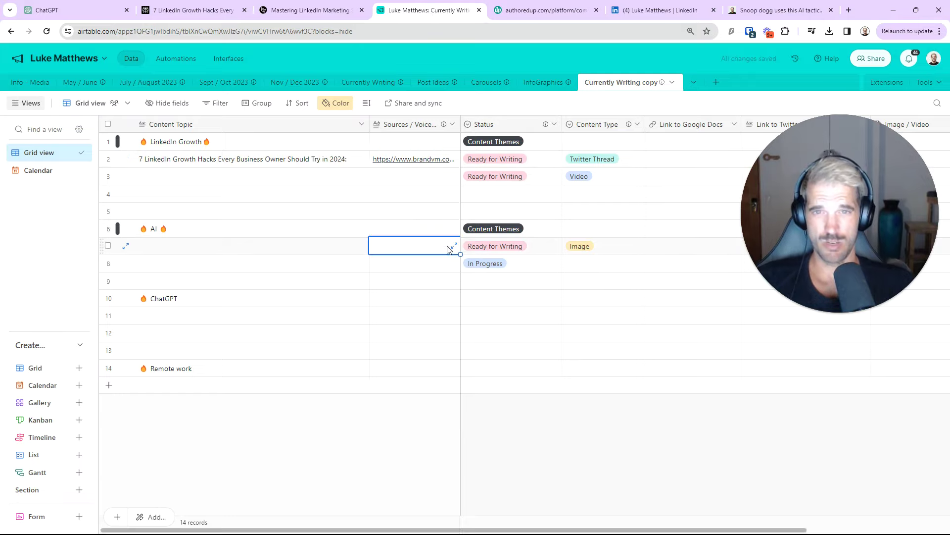
# Make the Perplexity growth hacks answer shareable and copy its link
pyautogui.click(309, 10)
pyautogui.click(200, 9)
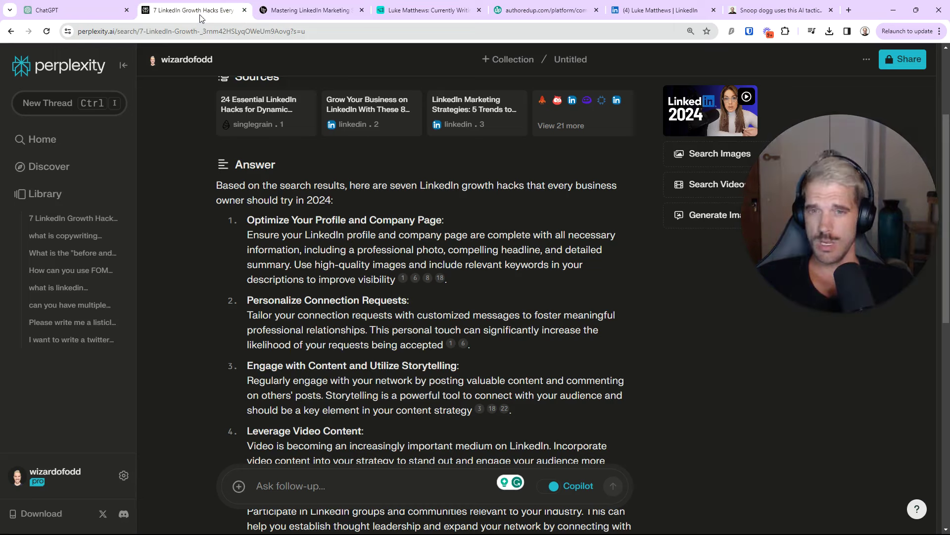
pyautogui.click(321, 31)
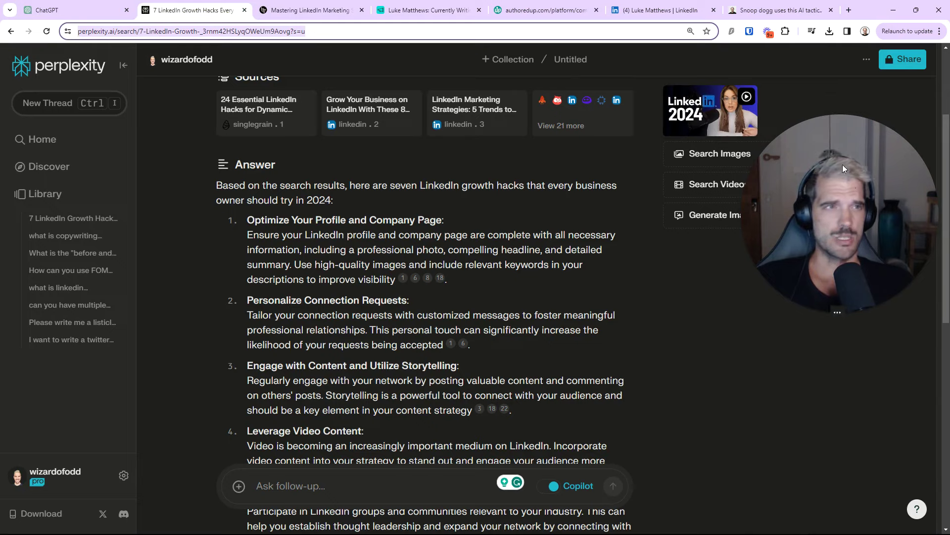
pyautogui.moveTo(846, 171); pyautogui.dragTo(848, 348)
pyautogui.click(903, 61)
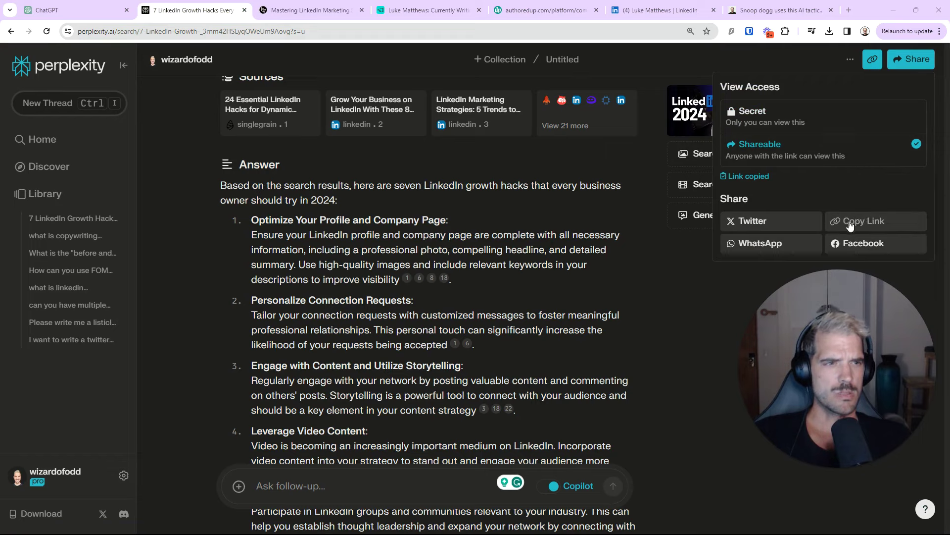
# Paste the Perplexity answer link on a new line below the article link in Sources
pyautogui.click(309, 11)
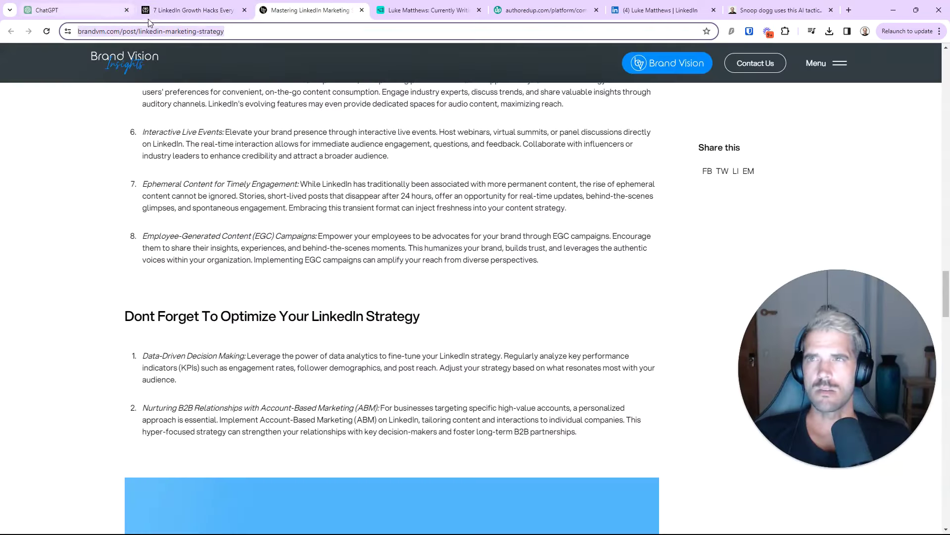
pyautogui.click(410, 15)
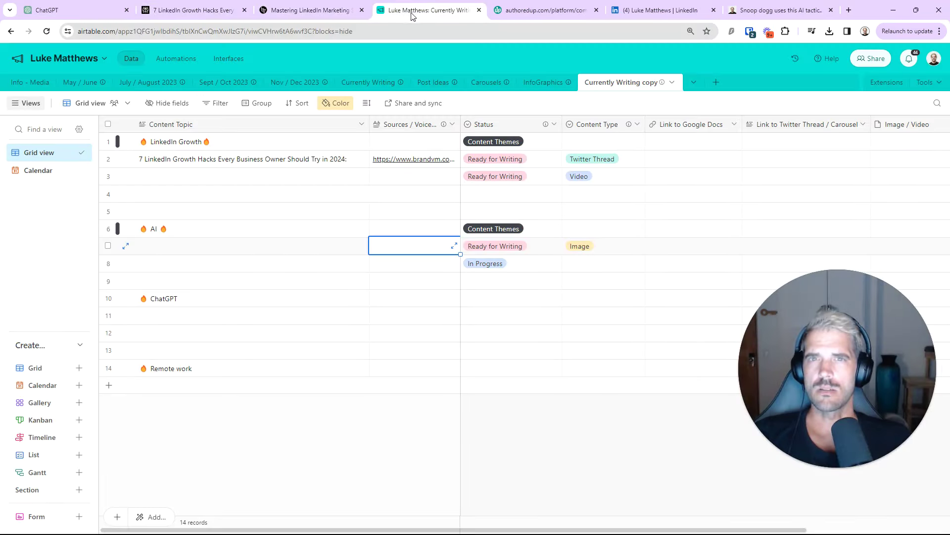
pyautogui.click(407, 159)
pyautogui.press('Return')
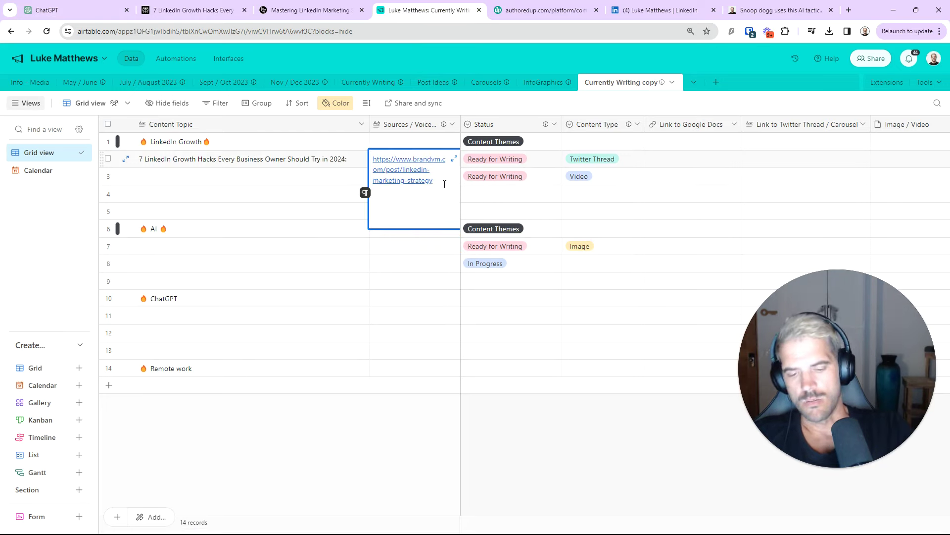
pyautogui.press('Return')
pyautogui.hotkey('ctrl', 'v')
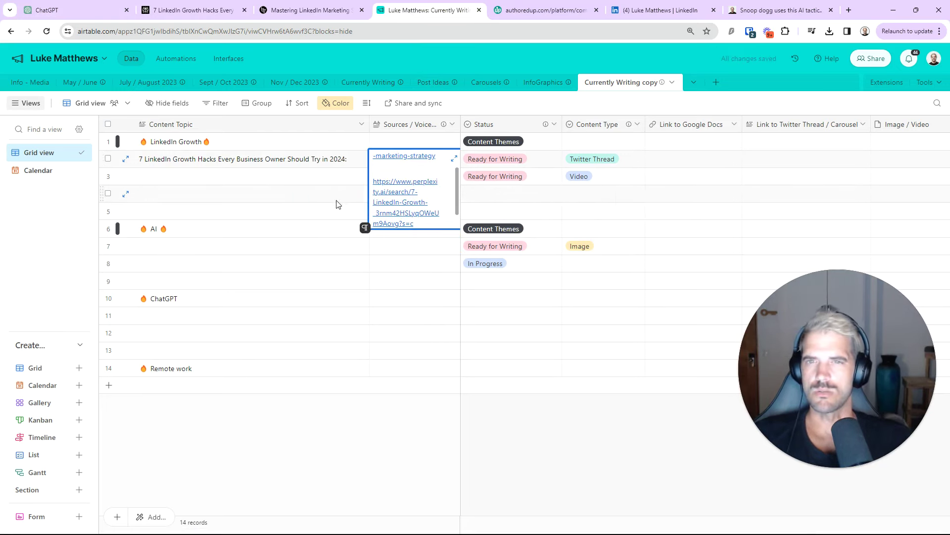
pyautogui.click(337, 198)
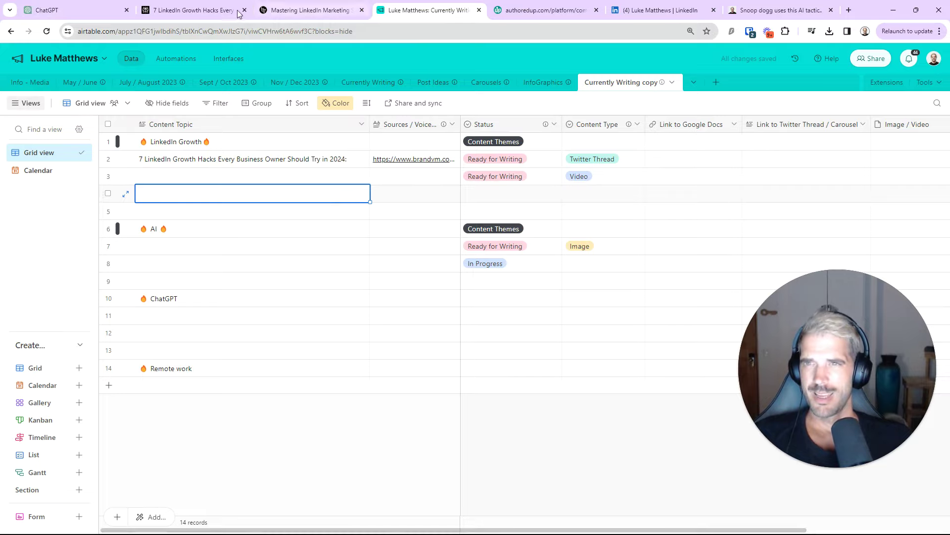
# Dismiss the Share popover and open Rewrite's model list: Copilot, Experimental, GPT-4, Claude-2.1, Gemini Pro
pyautogui.click(194, 11)
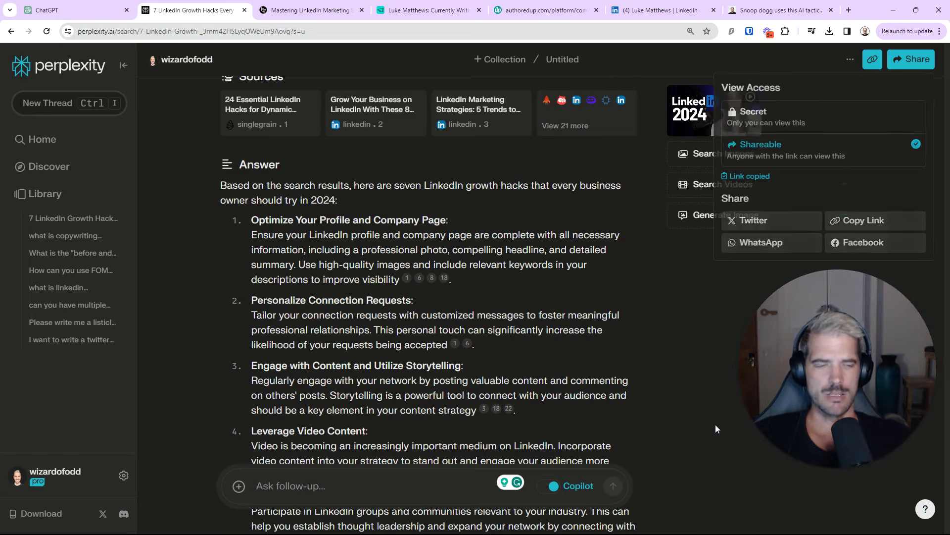
pyautogui.click(696, 407)
pyautogui.scroll(-6, 644, 368)
pyautogui.scroll(1, 314, 348)
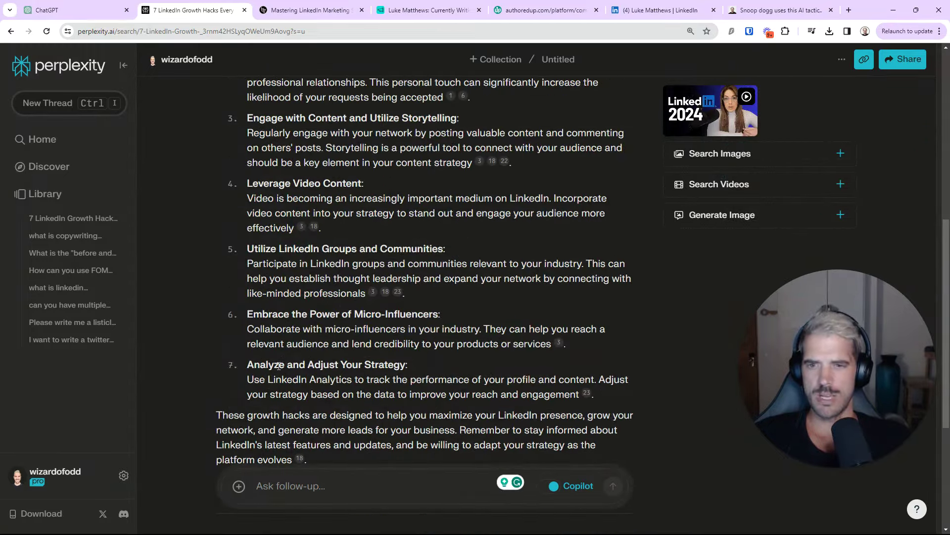
pyautogui.moveTo(269, 315); pyautogui.dragTo(419, 314)
pyautogui.click(429, 314)
pyautogui.scroll(2, 327, 181)
pyautogui.scroll(-4, 328, 180)
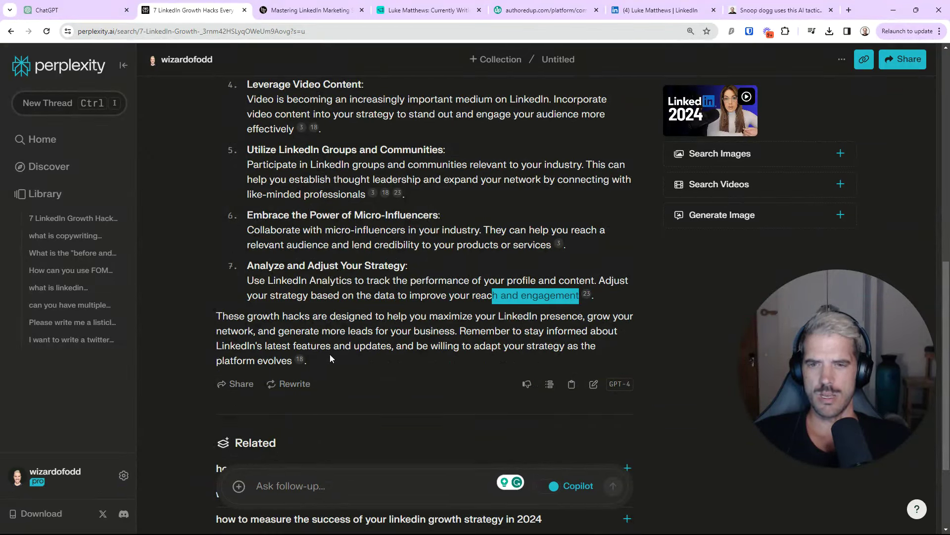
pyautogui.moveTo(291, 364); pyautogui.dragTo(292, 312)
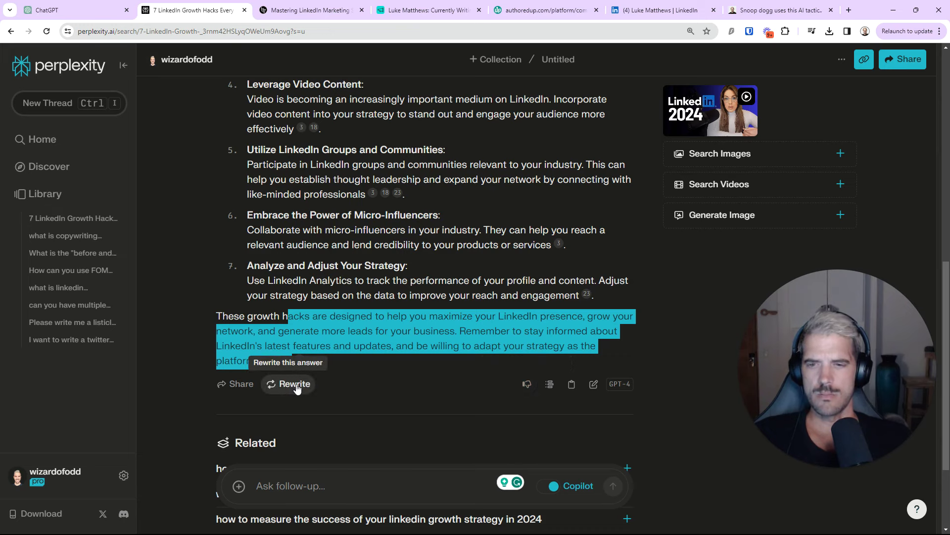
pyautogui.click(281, 386)
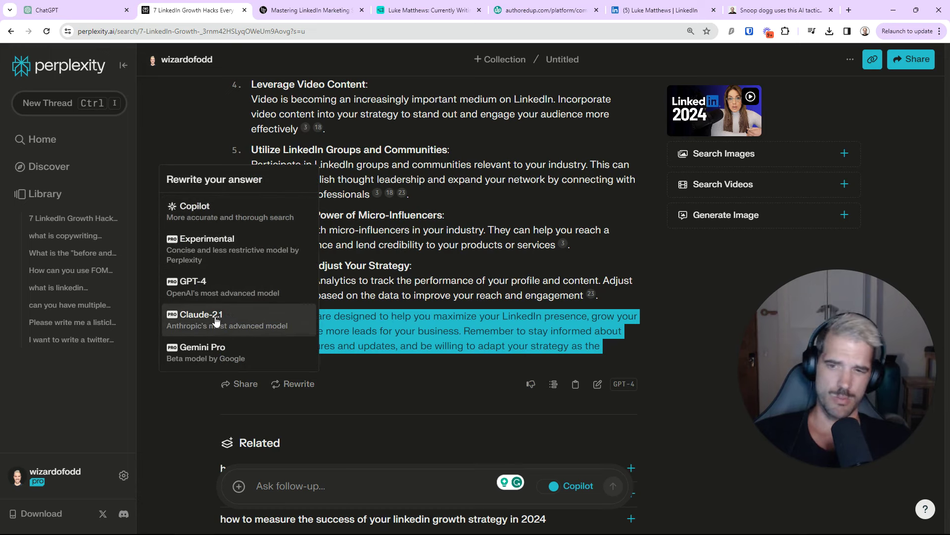
# Rewrite the answer with Claude-2.1, review the regenerated text, and select all of it
pyautogui.click(216, 320)
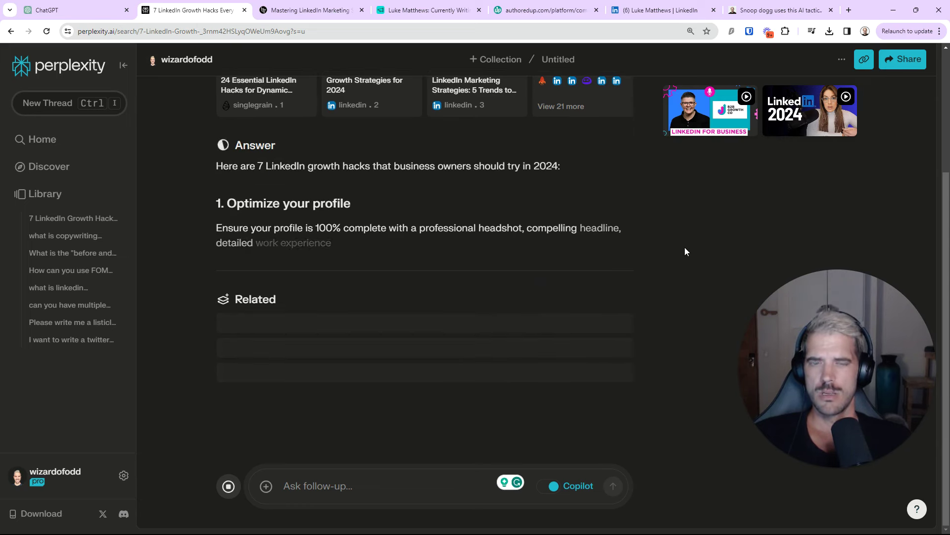
pyautogui.scroll(3, 282, 157)
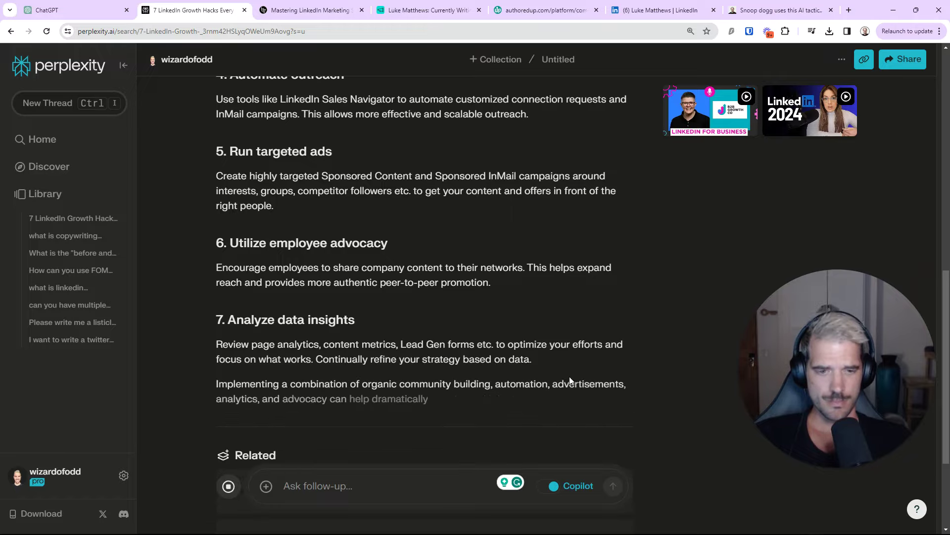
pyautogui.scroll(-15, 538, 399)
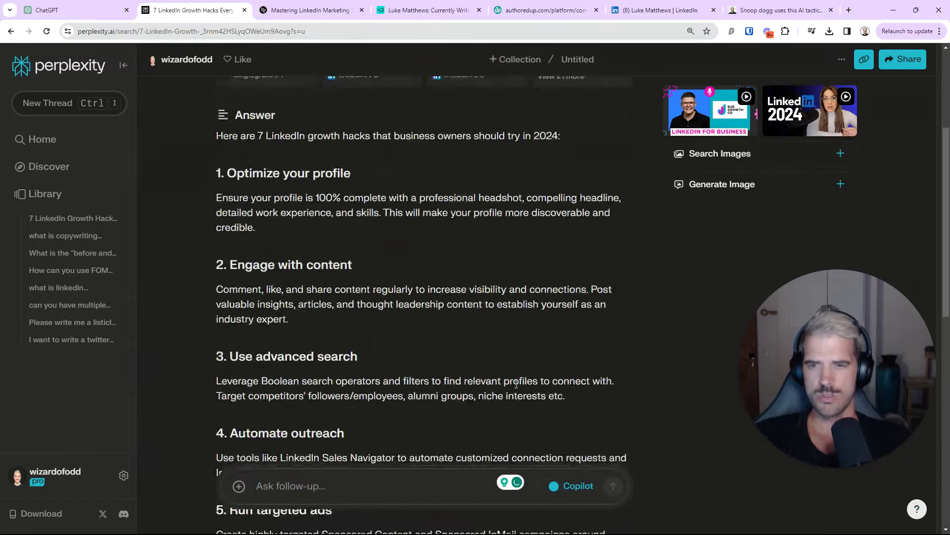
pyautogui.scroll(15, 495, 371)
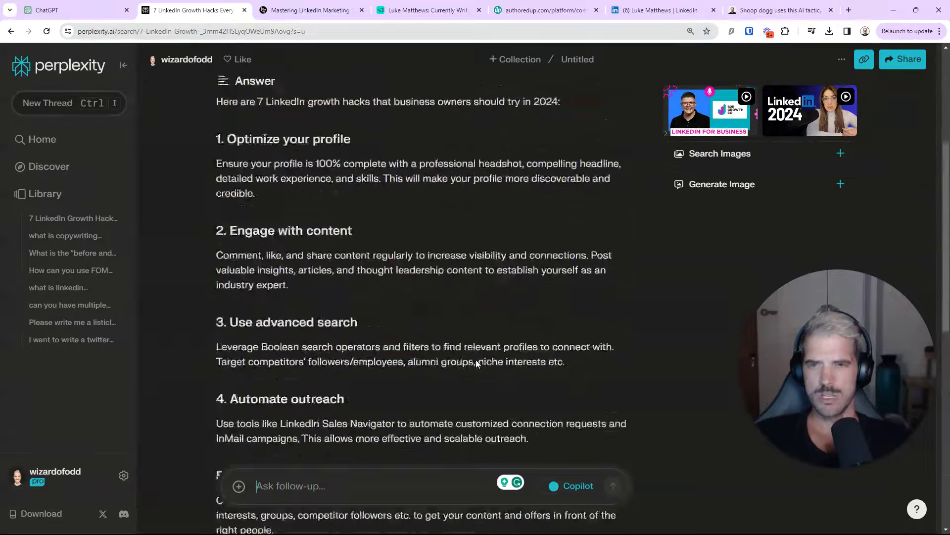
pyautogui.scroll(-15, 353, 306)
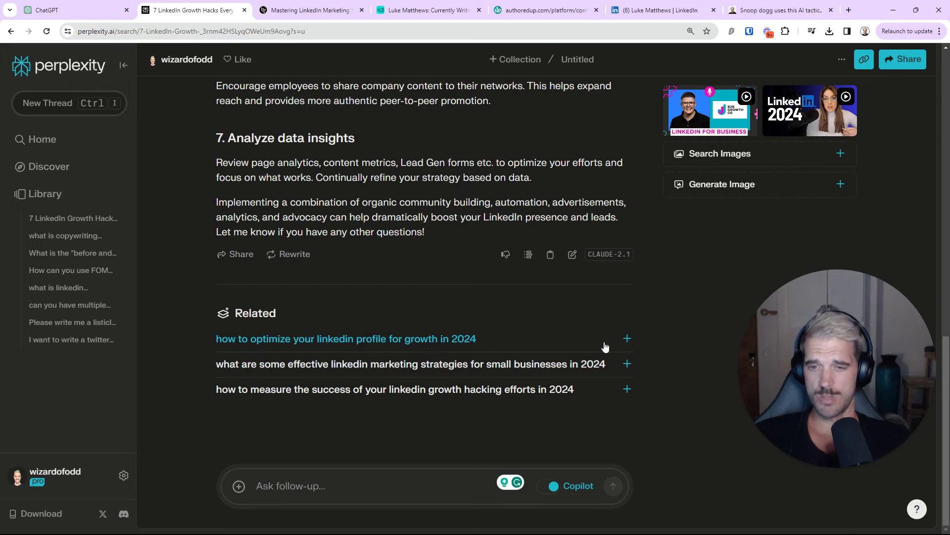
pyautogui.scroll(2, 468, 322)
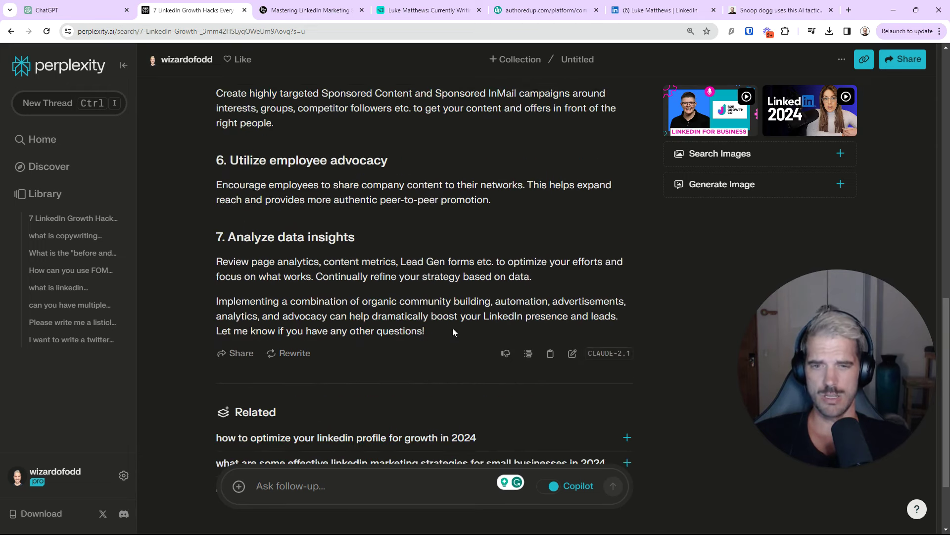
pyautogui.moveTo(453, 328); pyautogui.dragTo(215, 227)
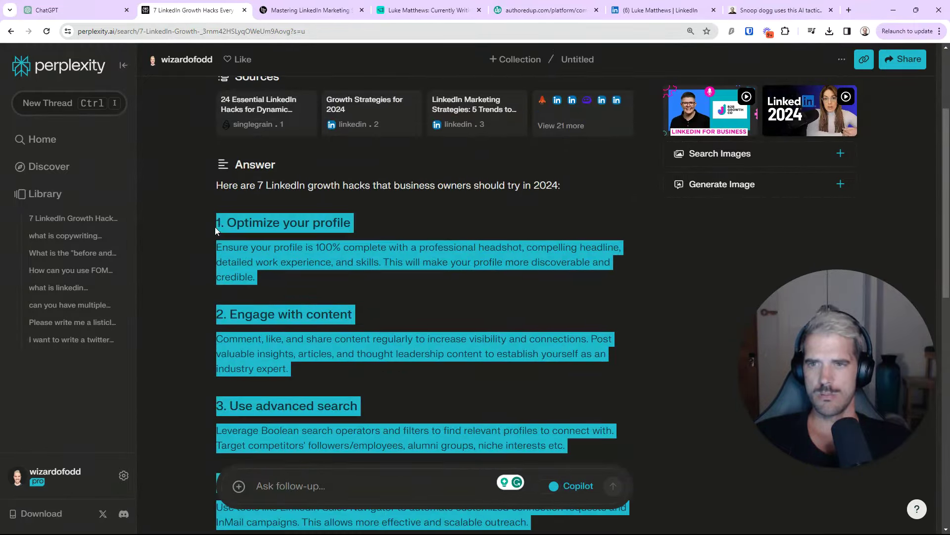
# Copy the Claude answer and paste it into the empty AuthoredUp draft as plain text
pyautogui.rightClick(290, 222)
pyautogui.click(314, 232)
pyautogui.click(543, 10)
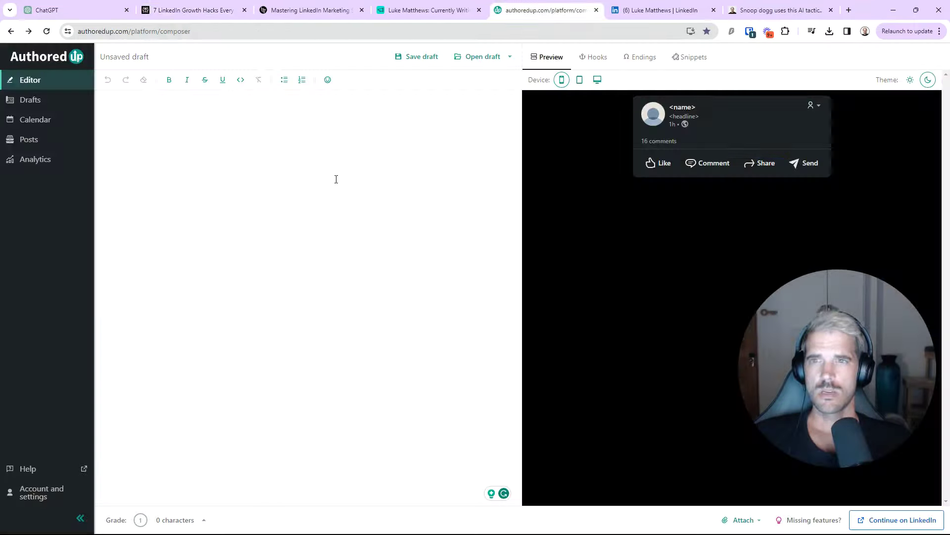
pyautogui.rightClick(186, 116)
pyautogui.click(235, 214)
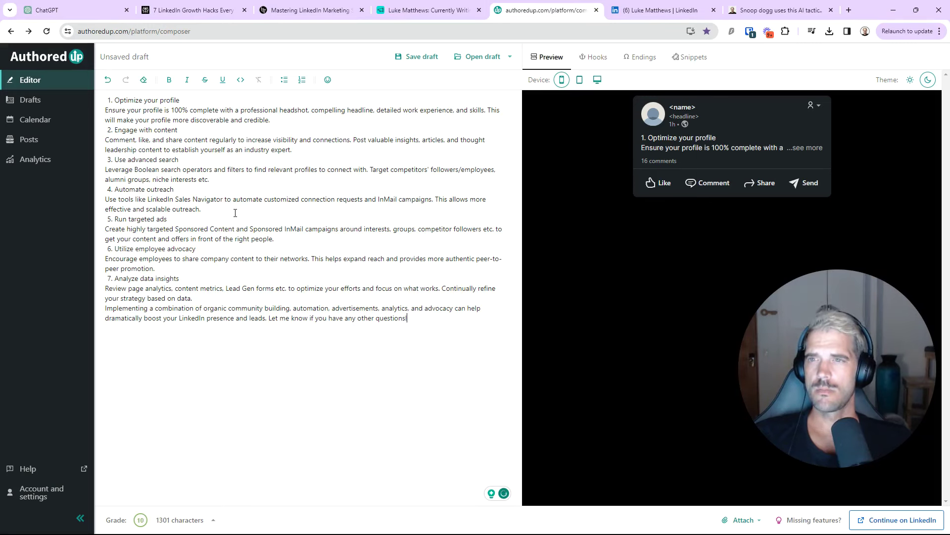
# Insert a blank line after each of the seven hacks and under the third heading
pyautogui.press('Return')
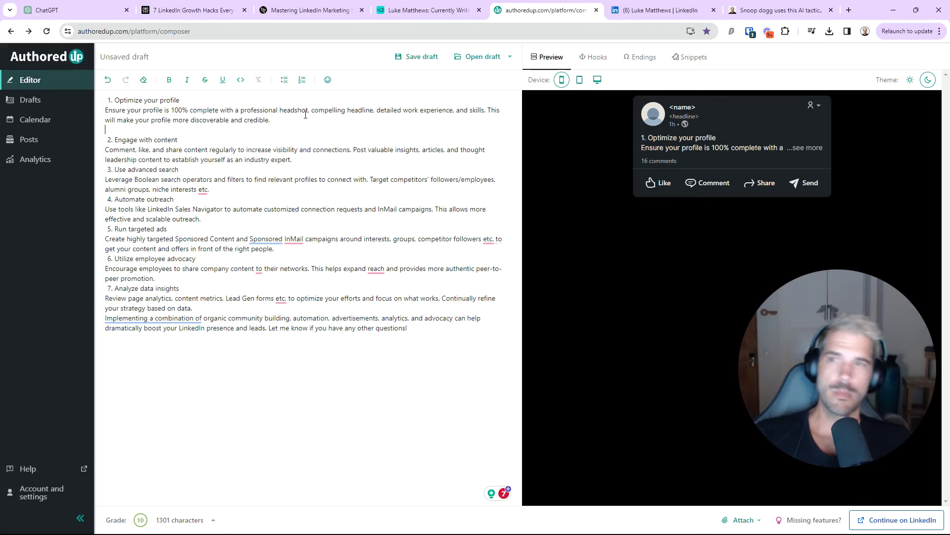
pyautogui.press('Return')
pyautogui.click(205, 179)
pyautogui.press('Return')
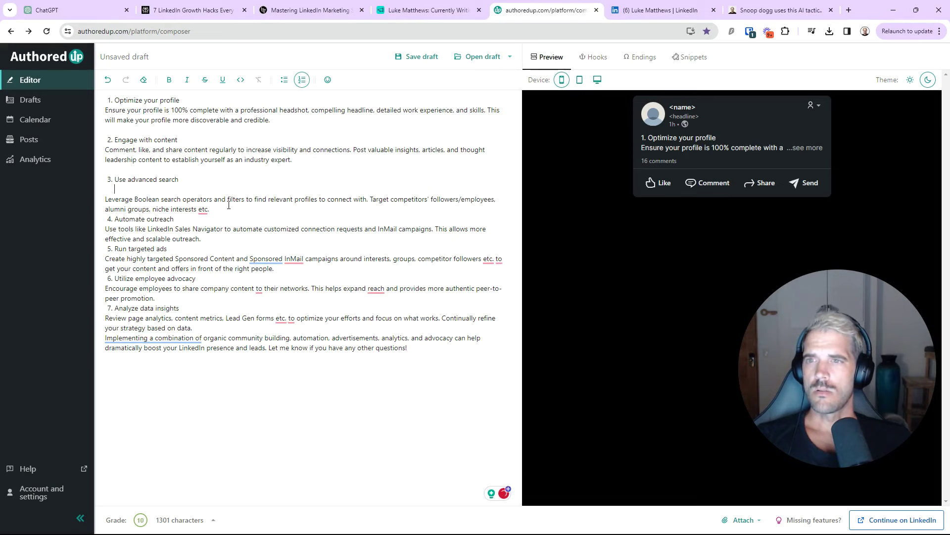
pyautogui.press('Return')
pyautogui.press('Return')
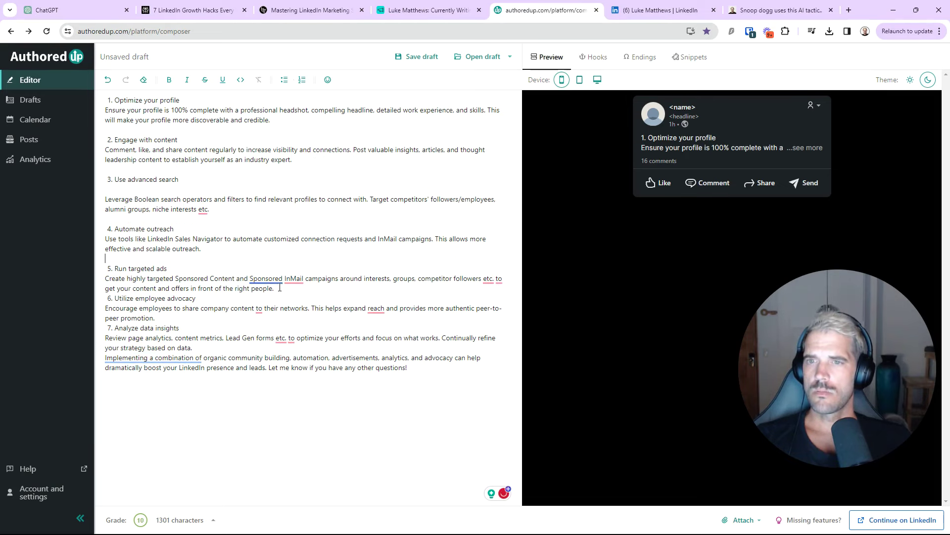
pyautogui.click(291, 289)
pyautogui.press('Return')
pyautogui.click(225, 329)
pyautogui.press('Return')
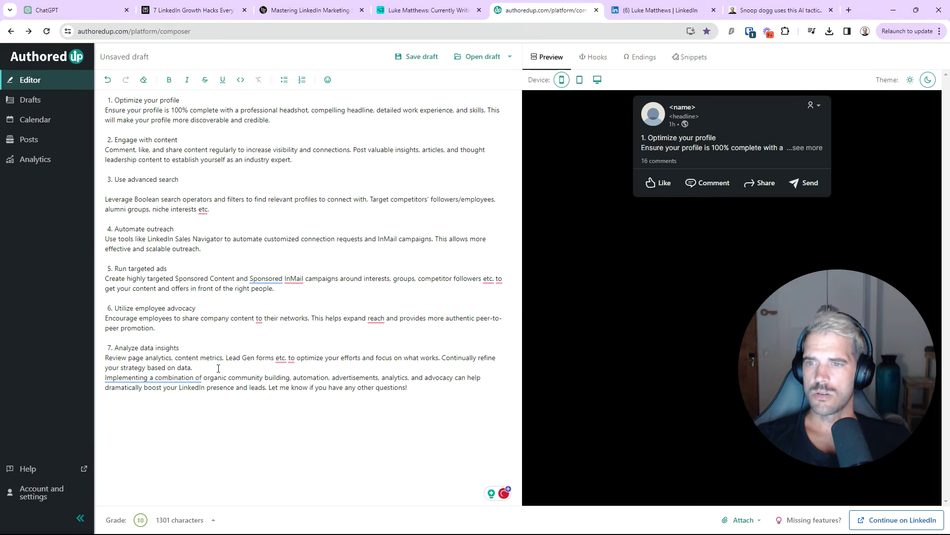
pyautogui.click(218, 368)
pyautogui.press('Return')
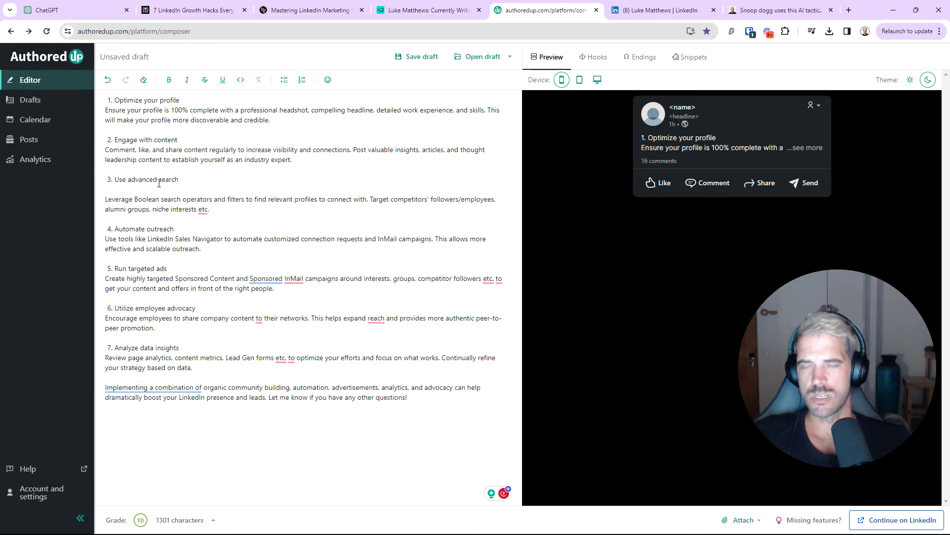
# Back in Perplexity, deselect the answer, expand and collapse its Copilot steps, and scroll down
pyautogui.click(233, 11)
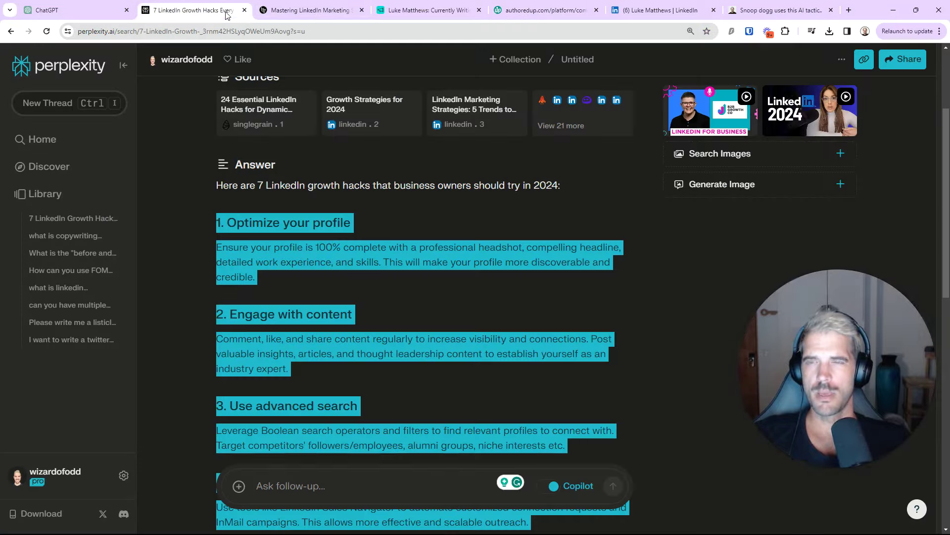
pyautogui.click(390, 230)
pyautogui.scroll(3, 391, 233)
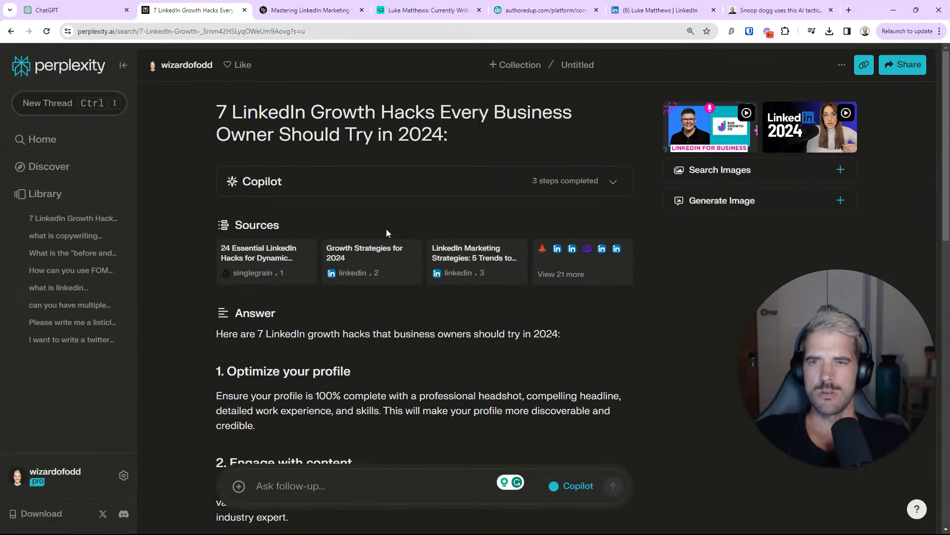
pyautogui.scroll(-15, 386, 231)
pyautogui.scroll(15, 478, 262)
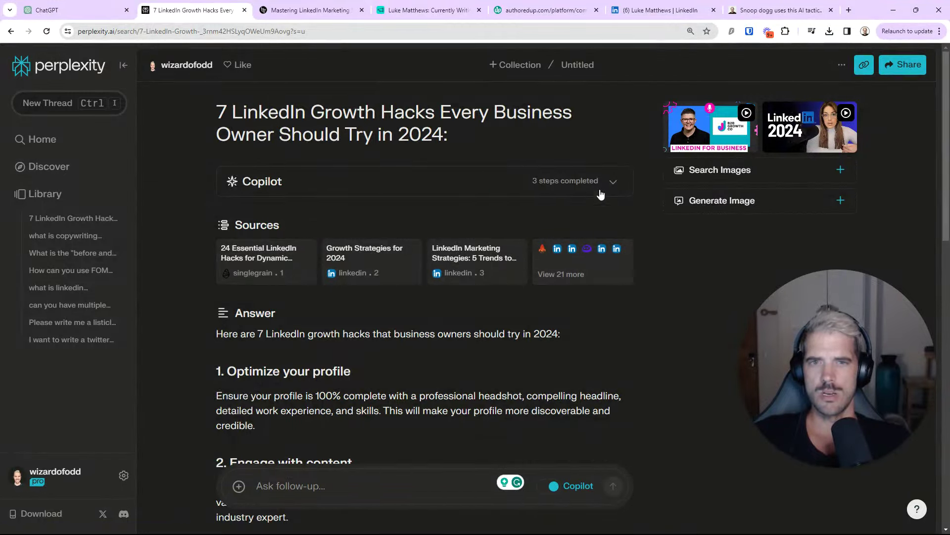
pyautogui.click(612, 182)
pyautogui.click(613, 182)
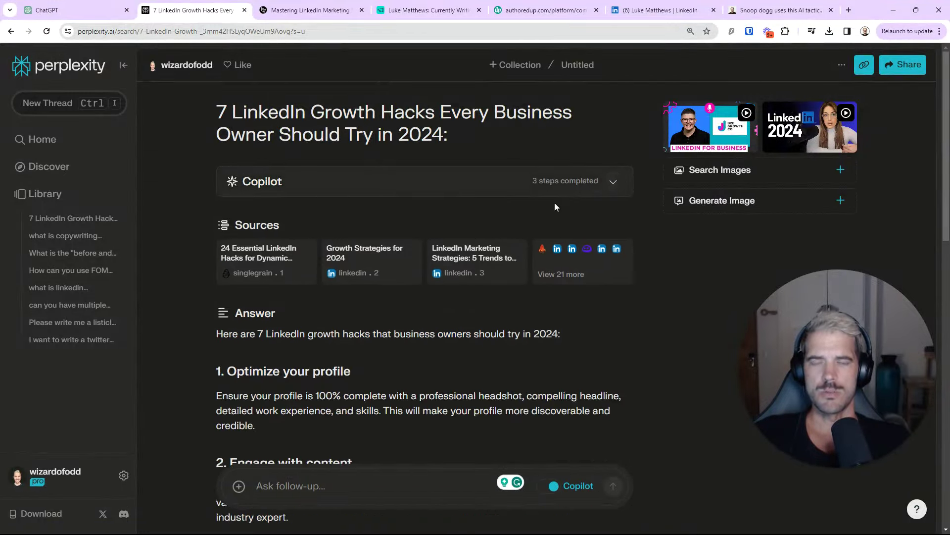
pyautogui.scroll(-10, 534, 213)
pyautogui.scroll(-1, 525, 225)
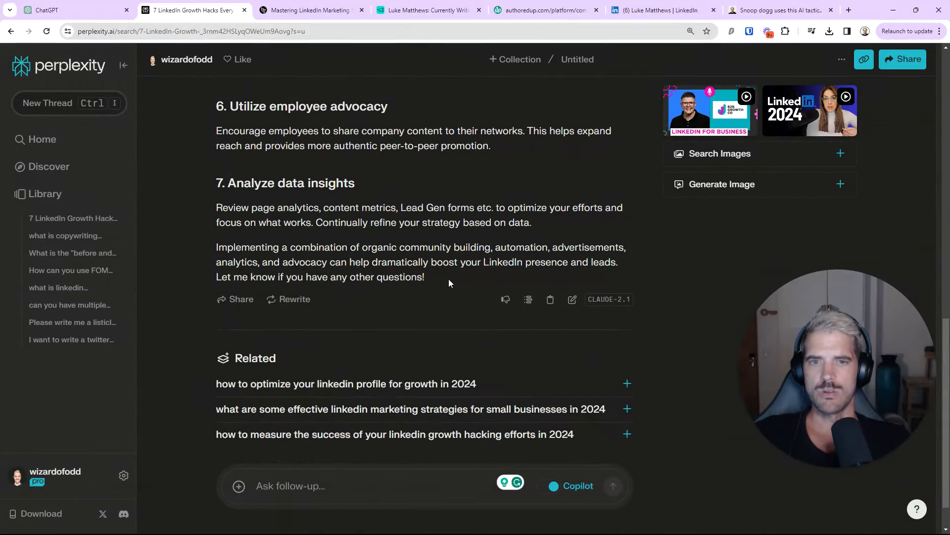
# Open the answer's full Sources list, scroll through it, close it, and scroll back to the title
pyautogui.click(529, 300)
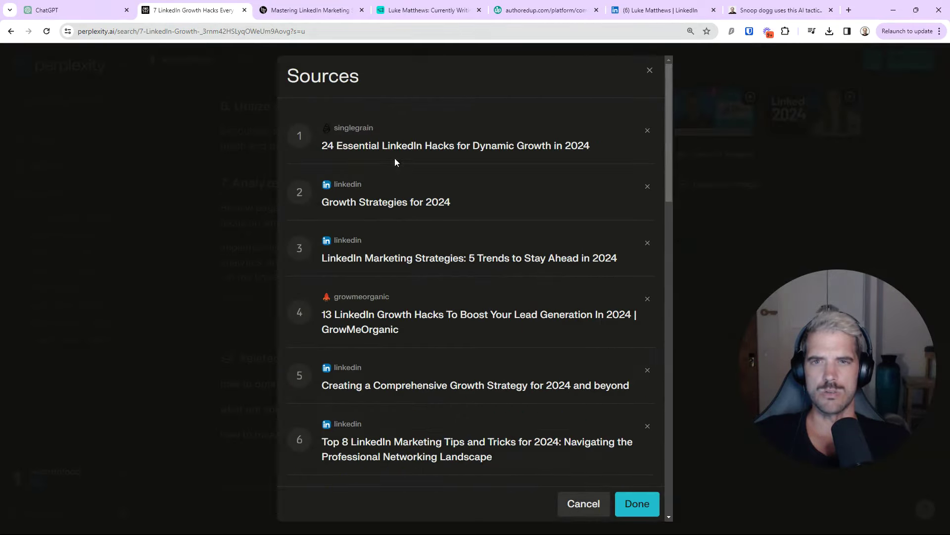
pyautogui.scroll(-5, 408, 157)
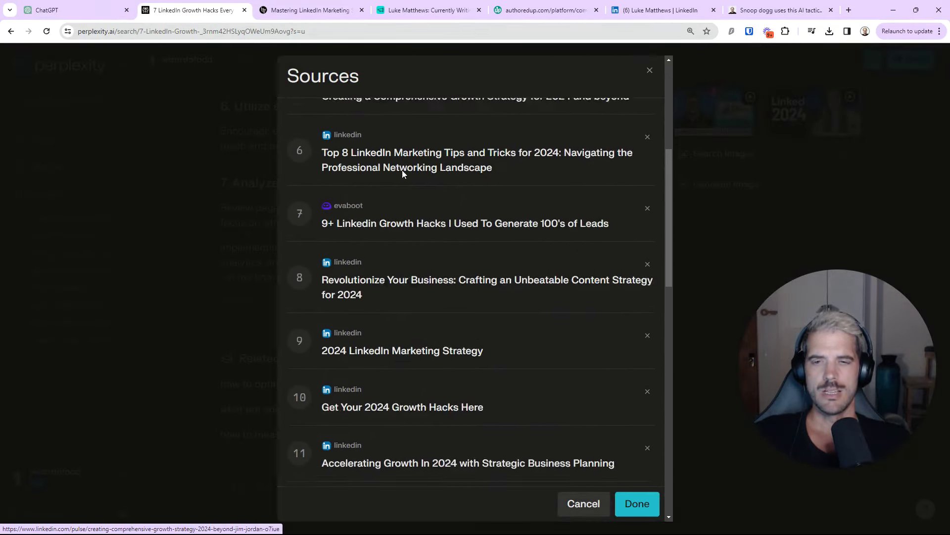
pyautogui.scroll(-10, 402, 176)
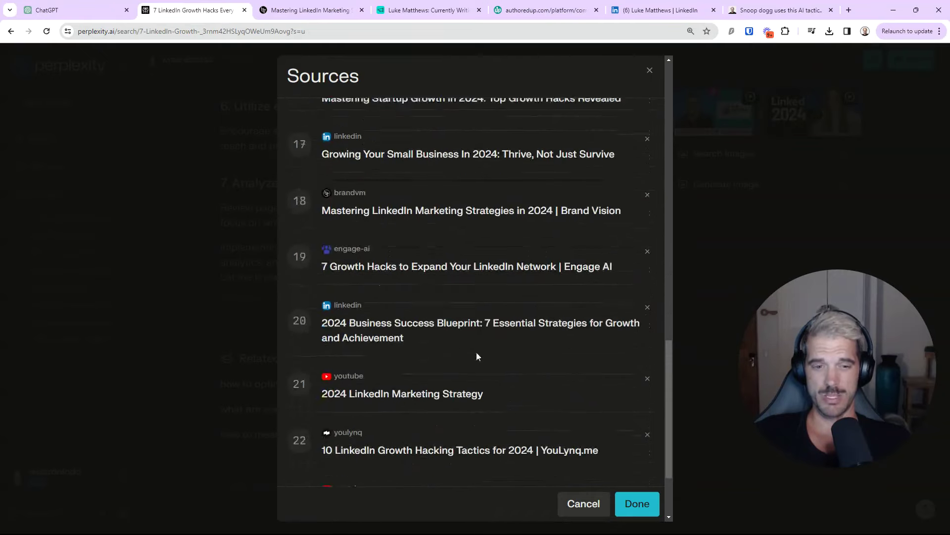
pyautogui.scroll(-2, 554, 420)
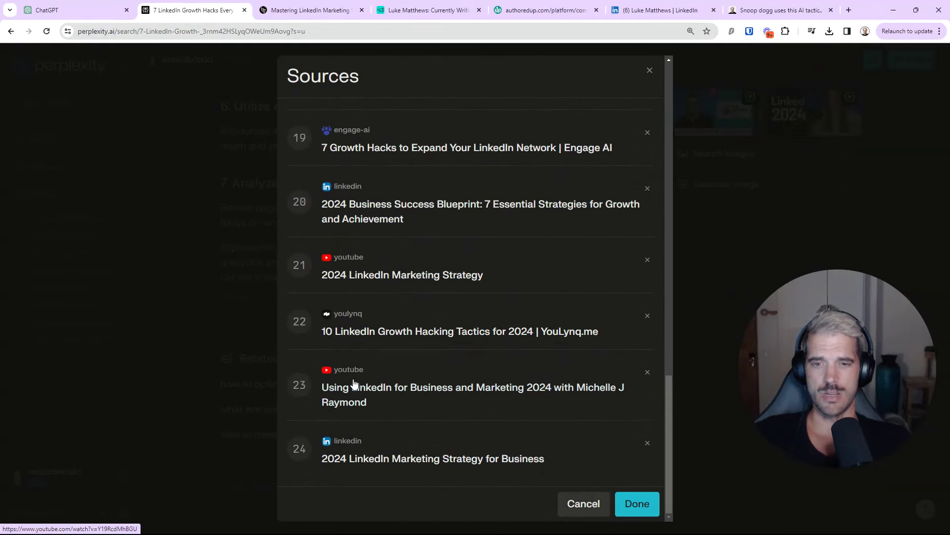
pyautogui.scroll(15, 393, 291)
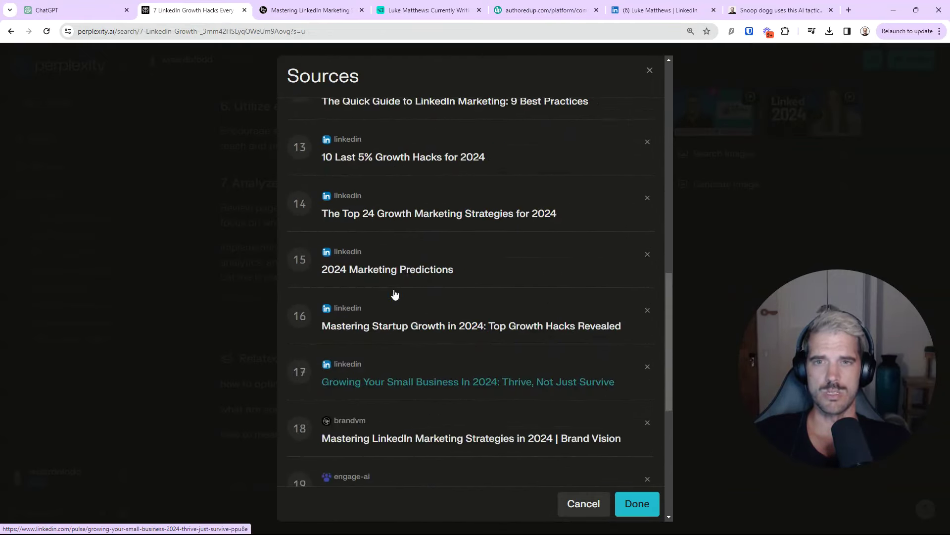
pyautogui.click(649, 70)
pyautogui.scroll(3, 366, 281)
pyautogui.scroll(3, 371, 342)
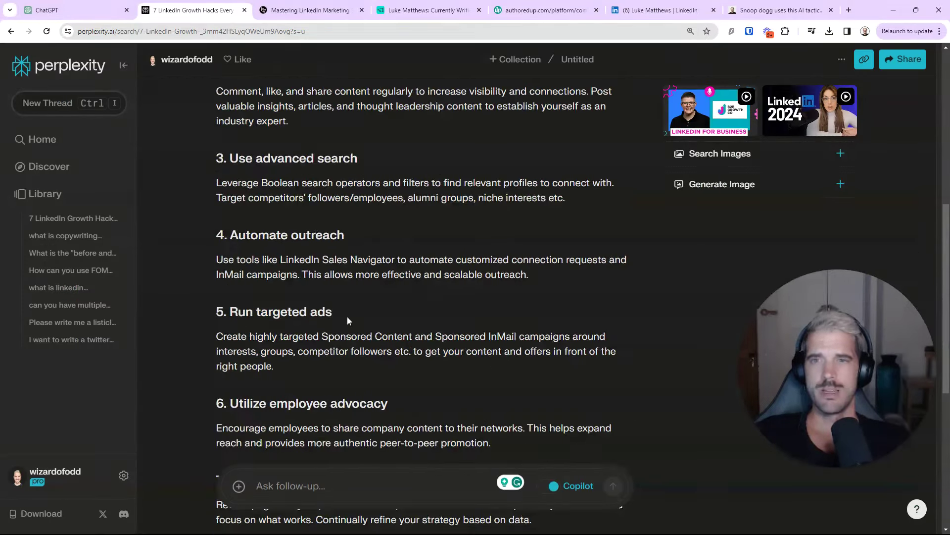
pyautogui.scroll(-7, 304, 121)
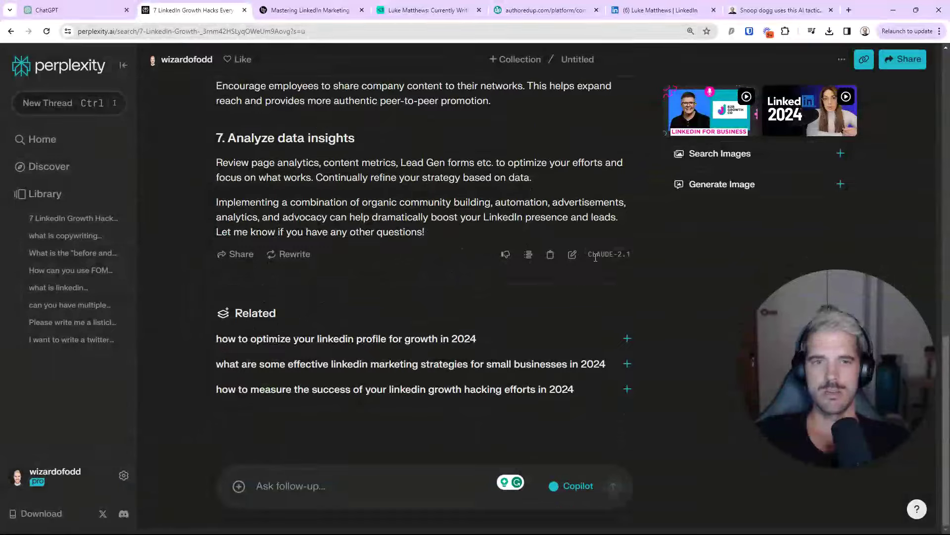
pyautogui.scroll(2, 500, 237)
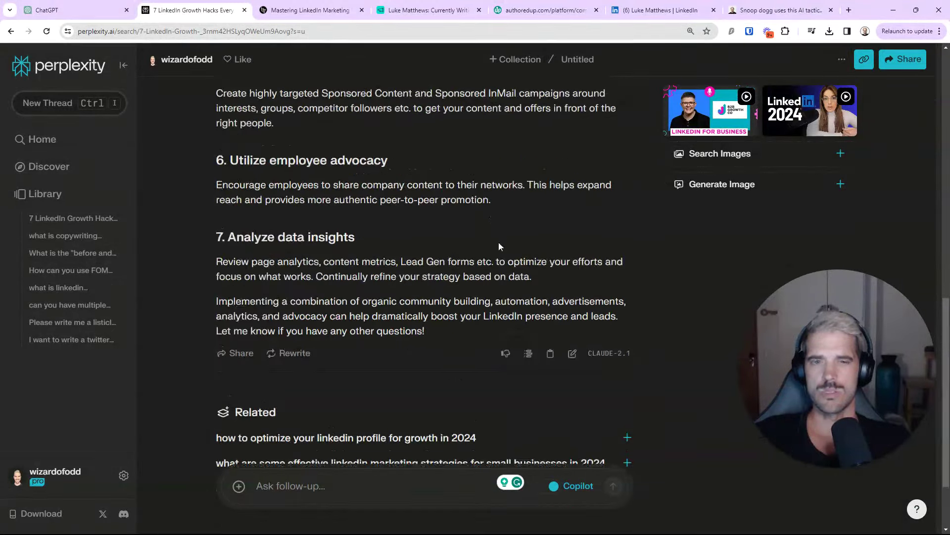
pyautogui.scroll(9, 436, 253)
pyautogui.scroll(4, 436, 256)
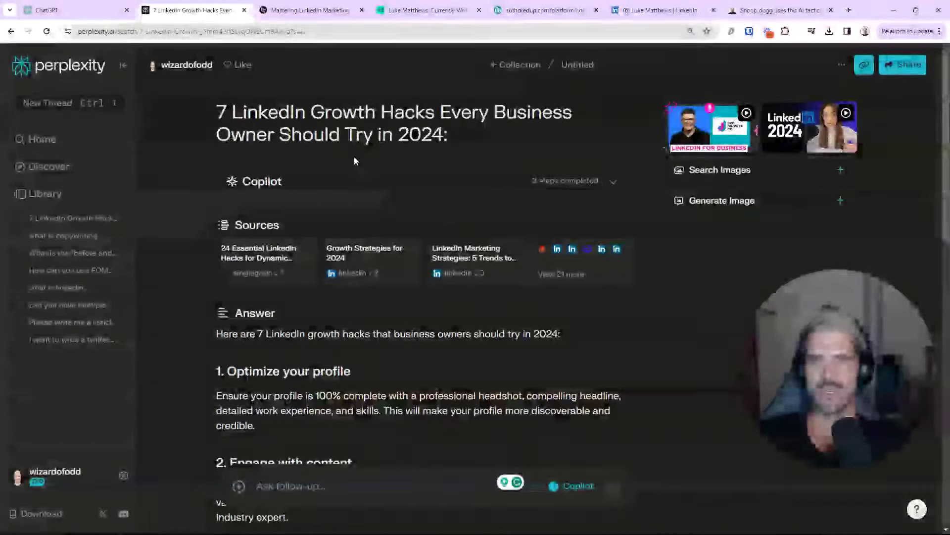
# Remove the empty line under item 3 and add blank lines above the list for a title
pyautogui.click(540, 10)
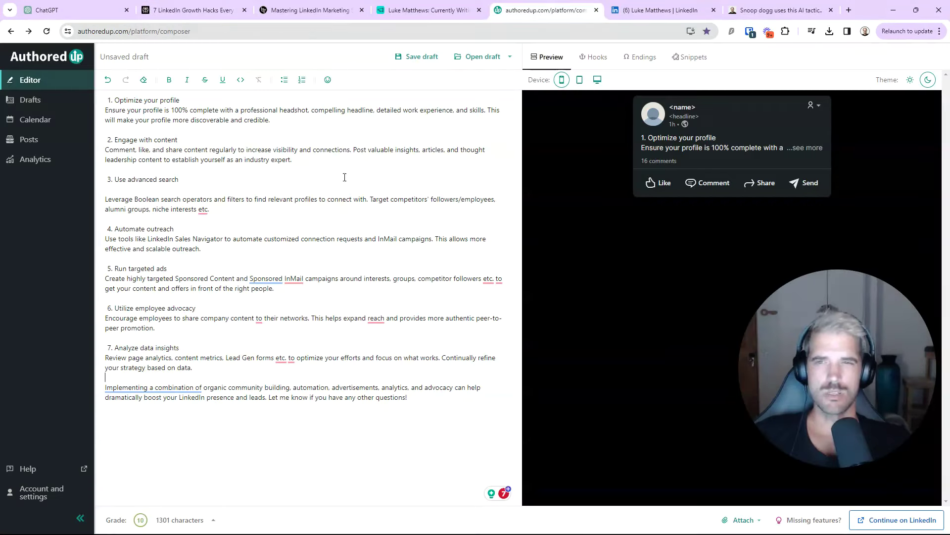
pyautogui.click(160, 186)
pyautogui.press('BackSpace')
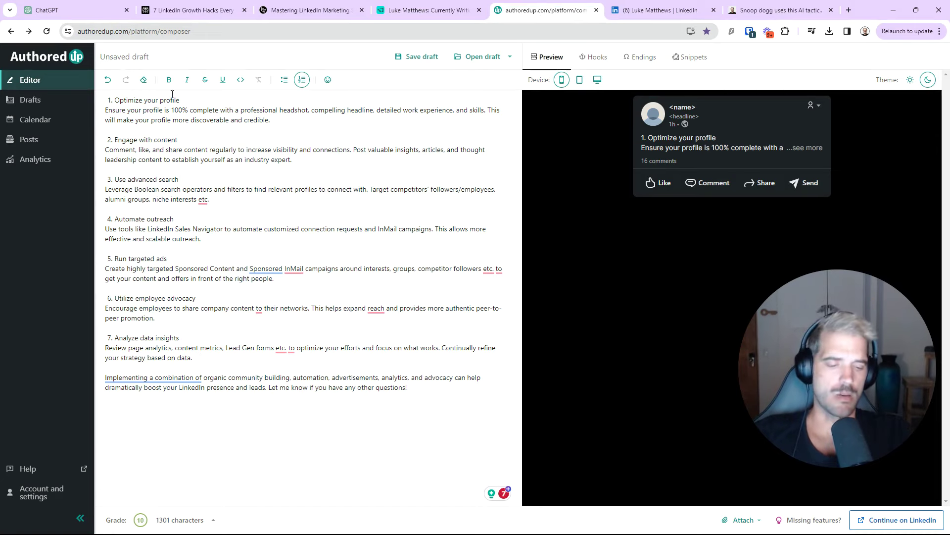
pyautogui.press('Return')
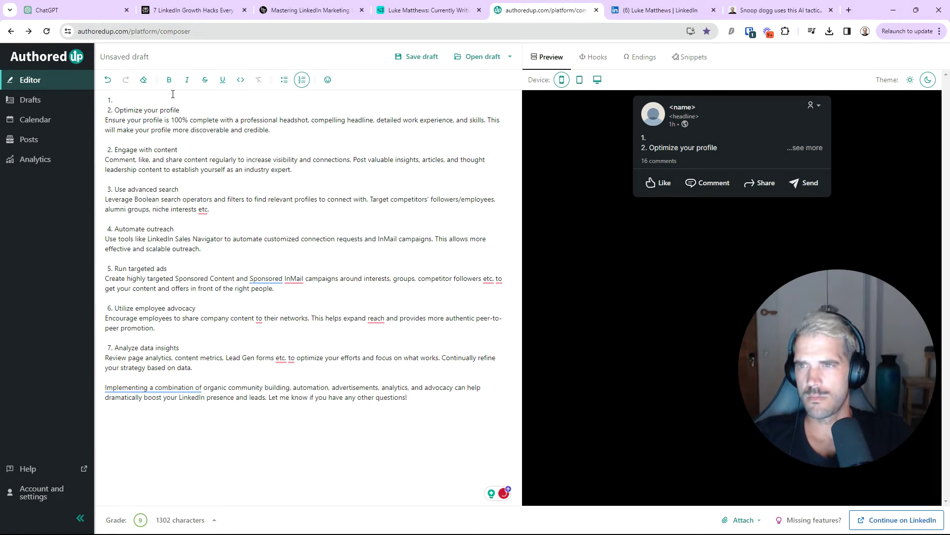
pyautogui.press('BackSpace')
pyautogui.press('Return')
pyautogui.press('Return')
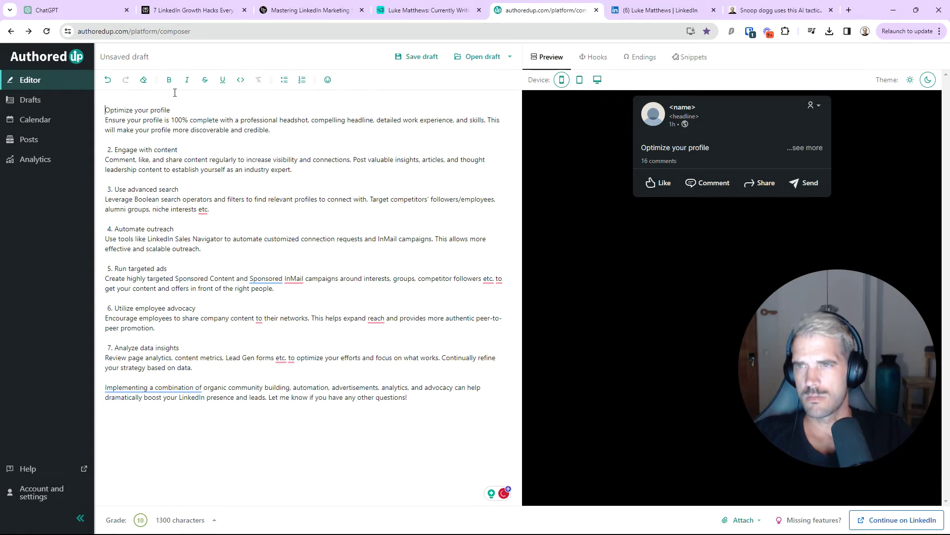
pyautogui.write('1.')
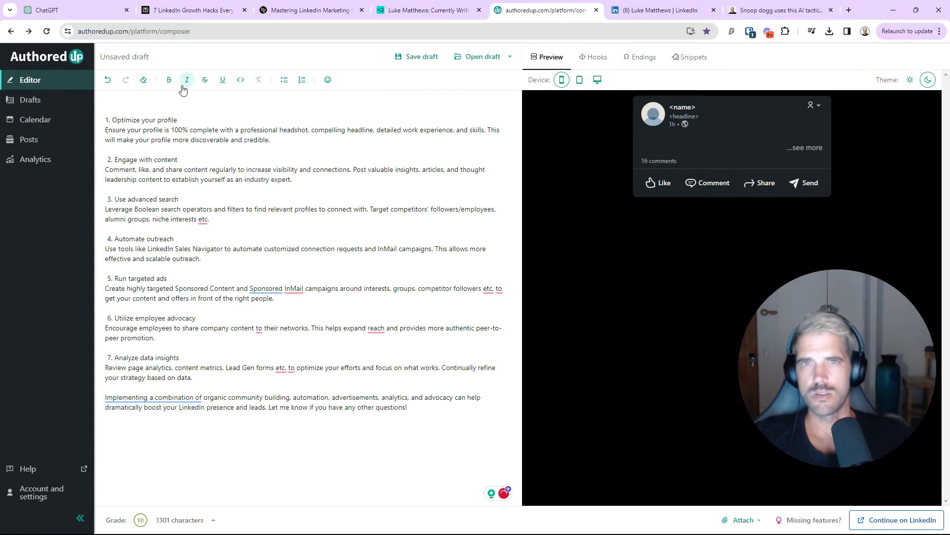
# Copy '7 LinkedIn Growth Hacks Every Business Owner Should Try in 2024:' from Airtable onto the draft's first line
pyautogui.click(217, 13)
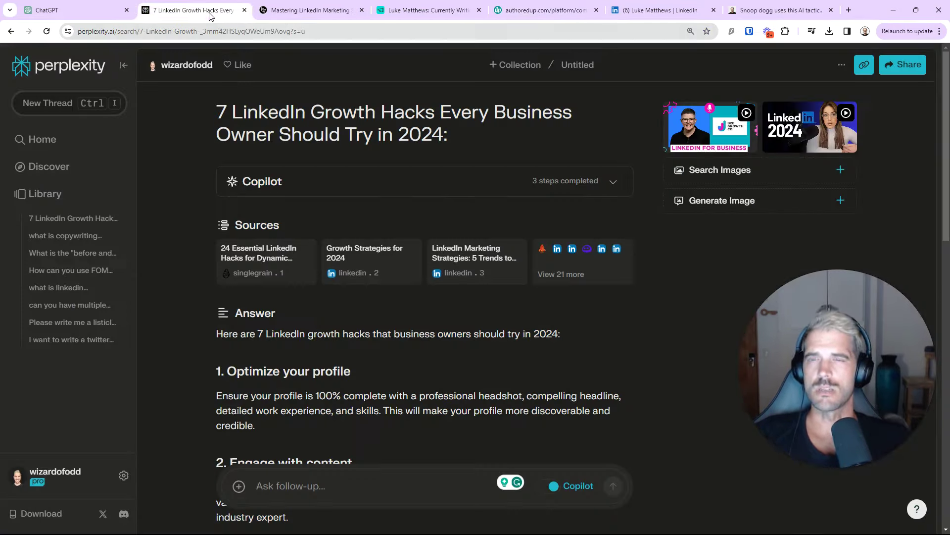
pyautogui.click(303, 14)
pyautogui.click(416, 15)
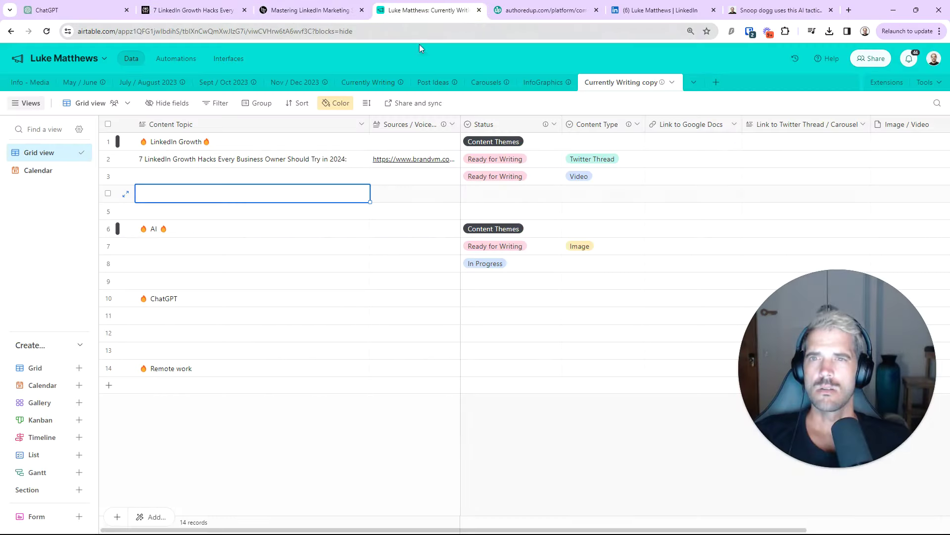
pyautogui.tripleClick(299, 161)
pyautogui.rightClick(299, 160)
pyautogui.click(328, 206)
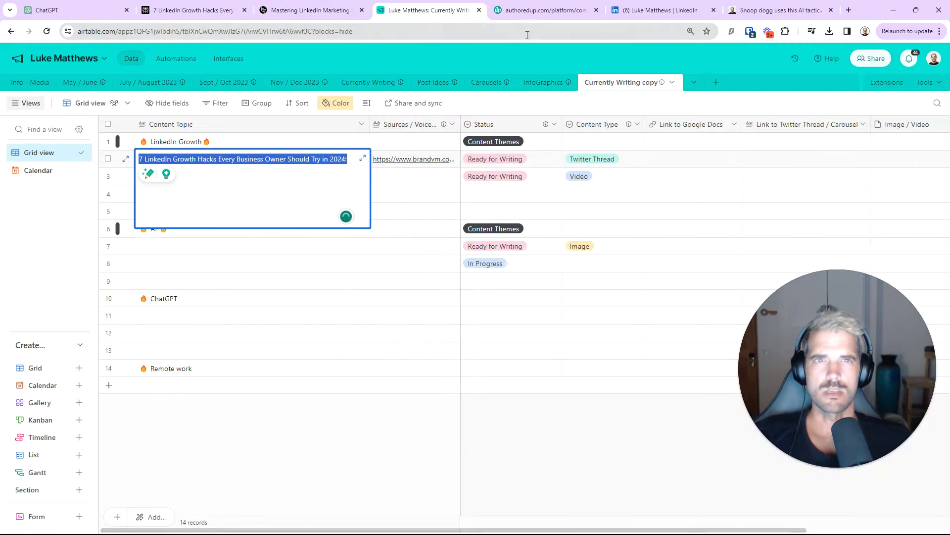
pyautogui.click(528, 11)
pyautogui.hotkey('ctrl', 'v')
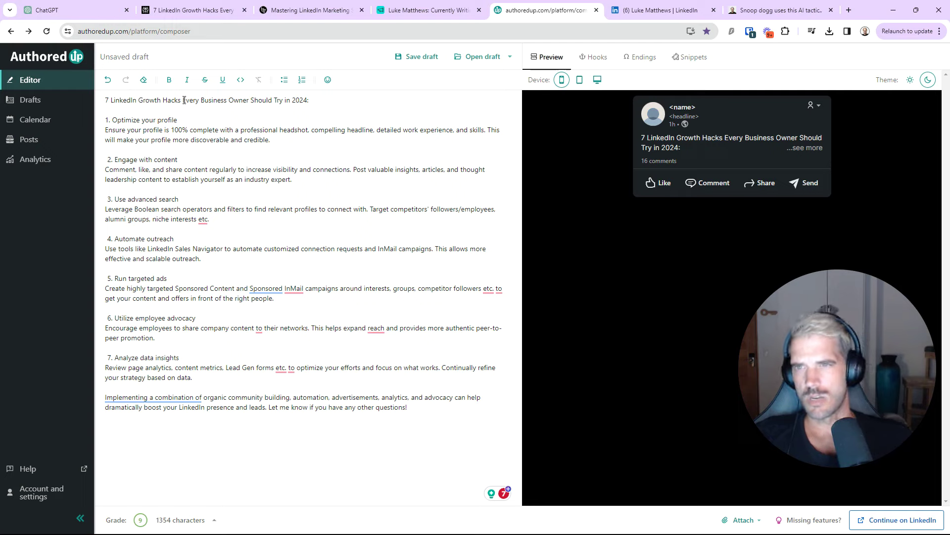
# Change the title to 'Every Business Owner needs LINKEDIN in 2024.' and move '7 LinkedIn Growth Hacks' below it
pyautogui.moveTo(185, 100); pyautogui.dragTo(105, 101)
pyautogui.click(159, 101)
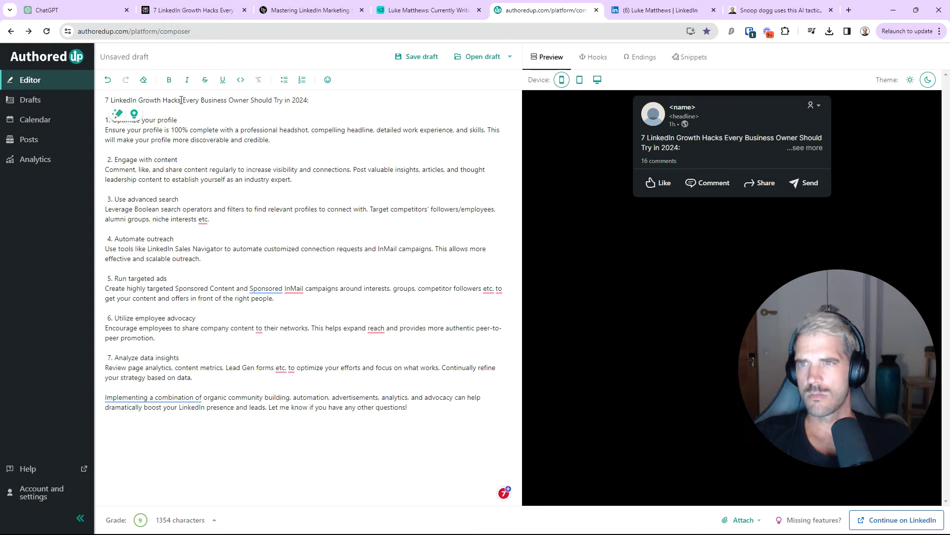
pyautogui.moveTo(182, 100); pyautogui.dragTo(105, 100)
pyautogui.rightClick(142, 102)
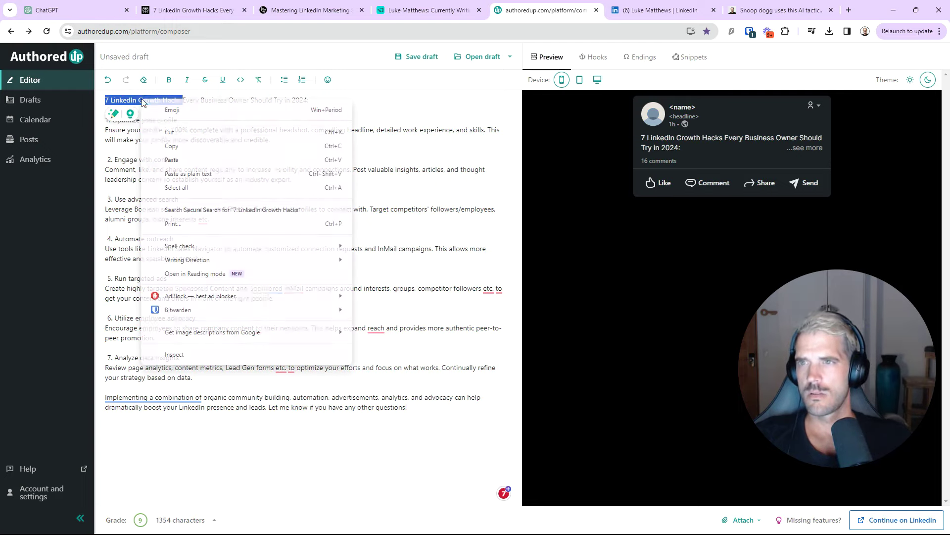
pyautogui.click(187, 133)
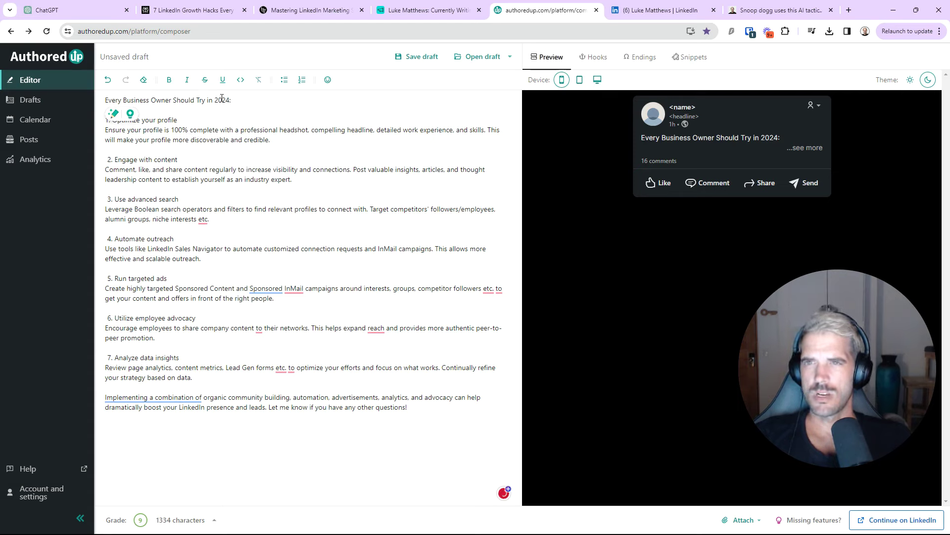
pyautogui.click(209, 100)
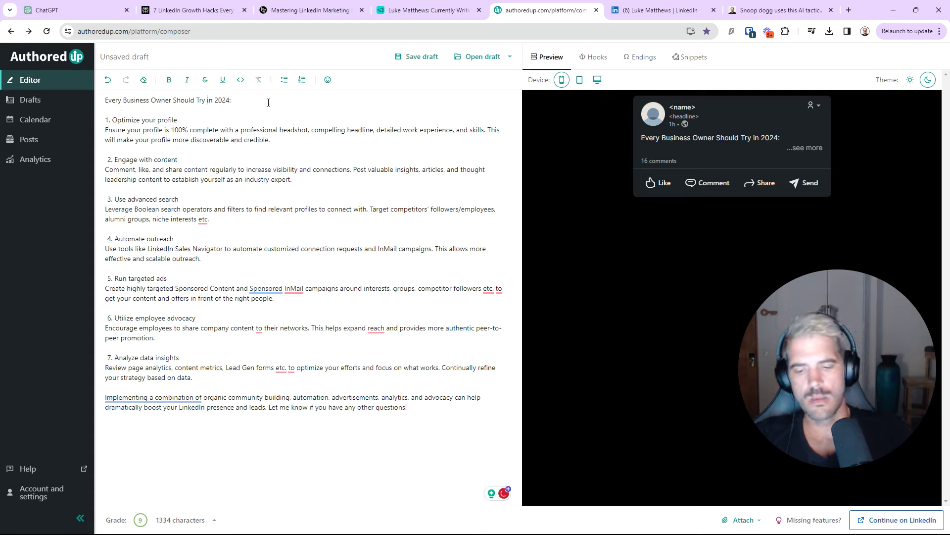
pyautogui.press('BackSpace')
pyautogui.press('BackSpace')
pyautogui.press('BackSpace')
pyautogui.press('BackSpace')
pyautogui.press('BackSpace')
pyautogui.press('BackSpace')
pyautogui.press('BackSpace')
pyautogui.press('BackSpace')
pyautogui.press('BackSpace')
pyautogui.press('BackSpace')
pyautogui.press('BackSpace')
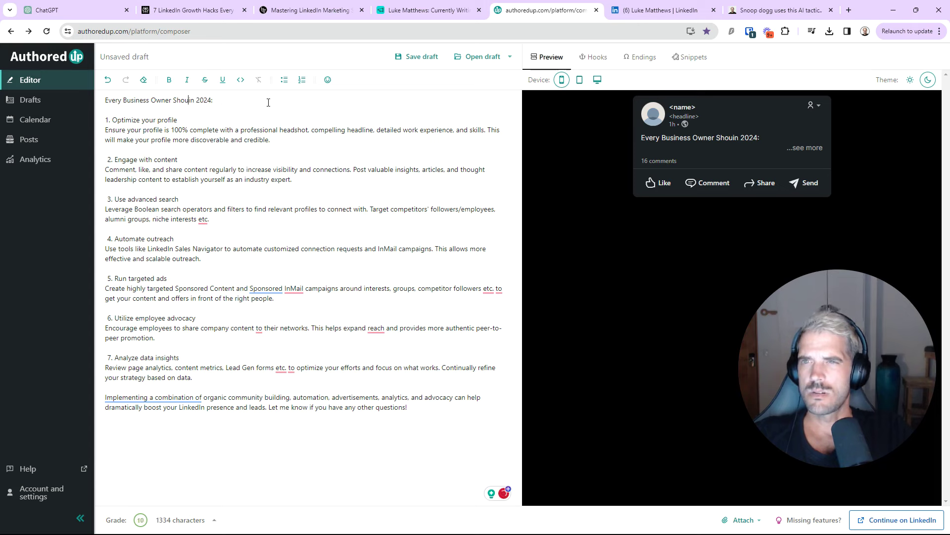
pyautogui.write('needs')
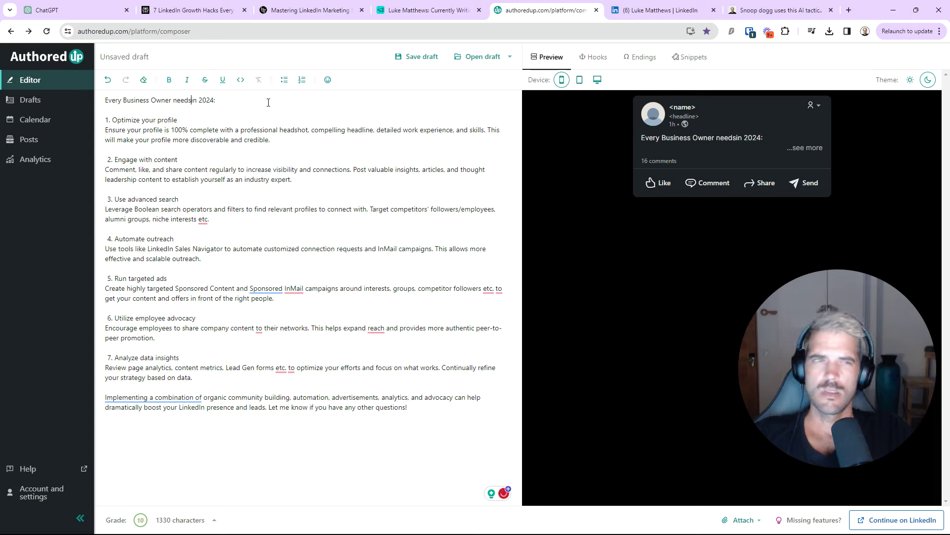
pyautogui.write(' LINKEDIN')
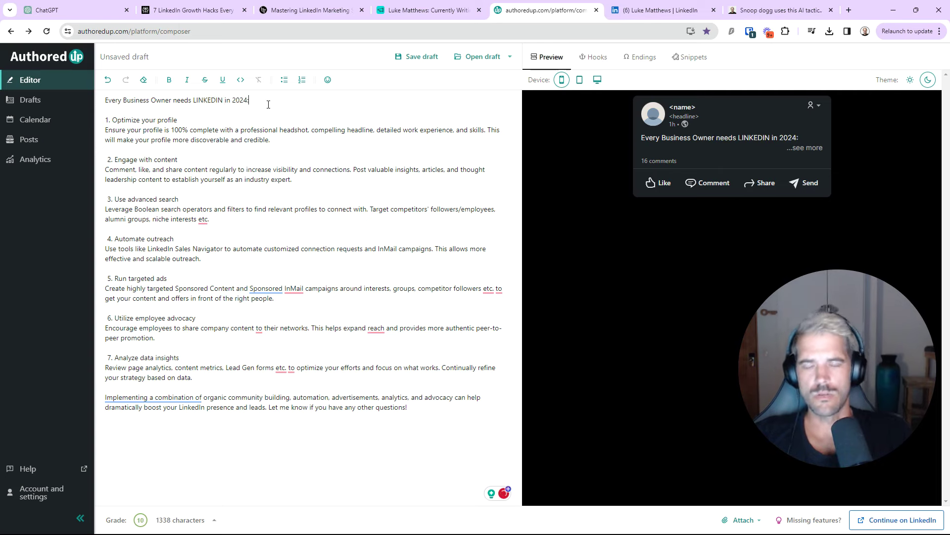
pyautogui.press('Return')
pyautogui.press('Return')
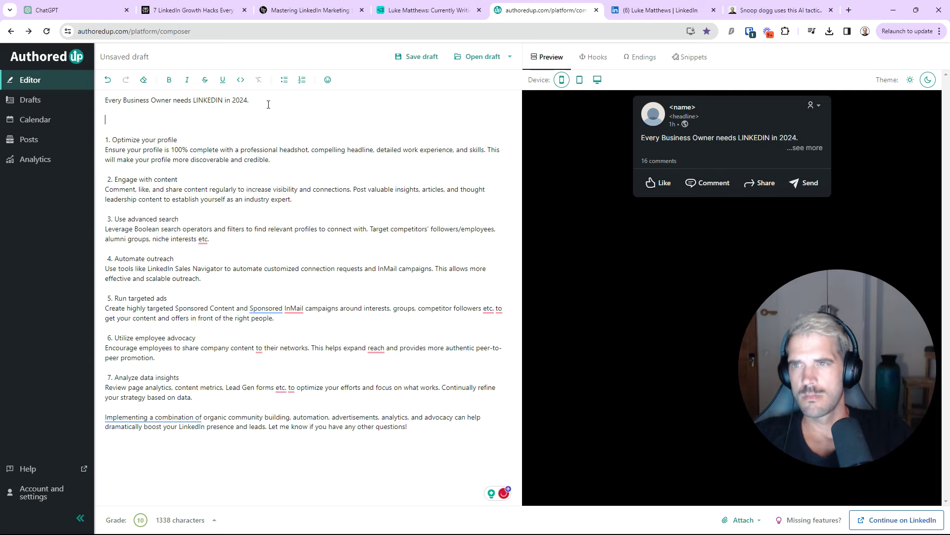
pyautogui.hotkey('ctrl', 'v')
# Reword the second line to '(here are 7 growth hacks to save you time)'
pyautogui.click(105, 120)
pyautogui.write('Here are')
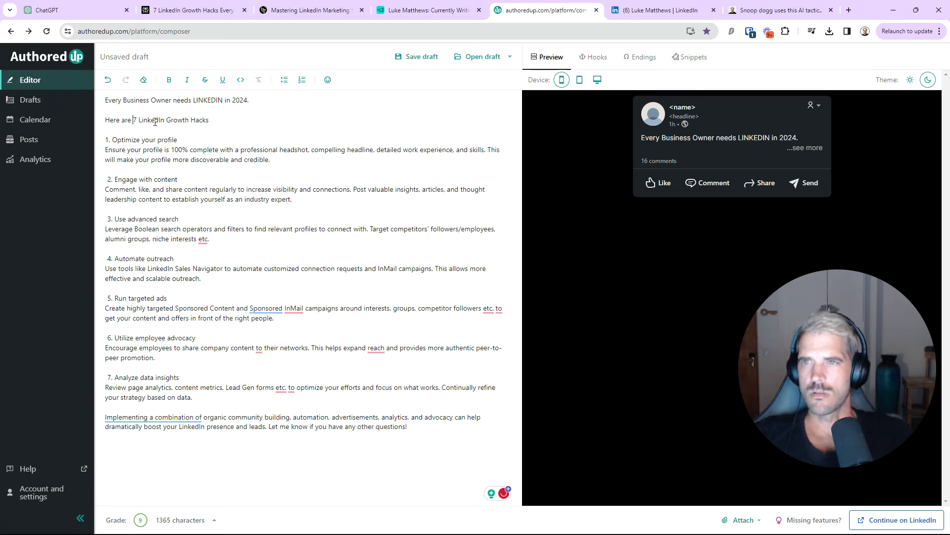
pyautogui.doubleClick(155, 120)
pyautogui.press('BackSpace')
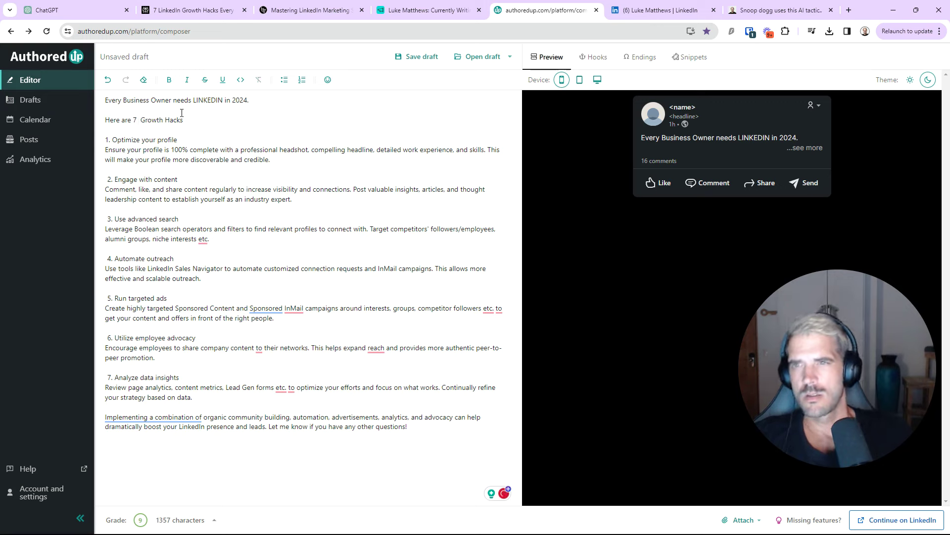
pyautogui.write('ve you time)')
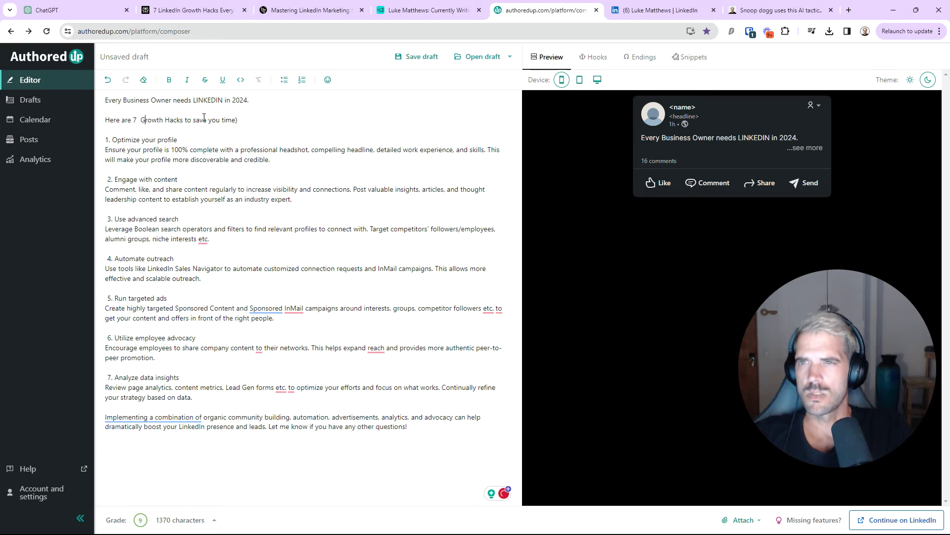
pyautogui.press('BackSpace')
pyautogui.press('Delete')
pyautogui.press('Delete')
pyautogui.press('Delete')
pyautogui.write('gro')
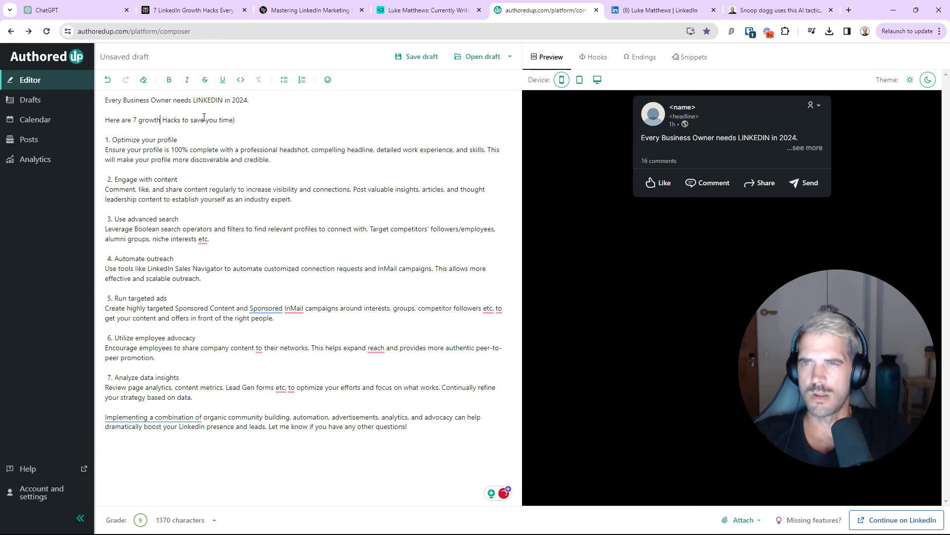
pyautogui.press('BackSpace')
pyautogui.write('h')
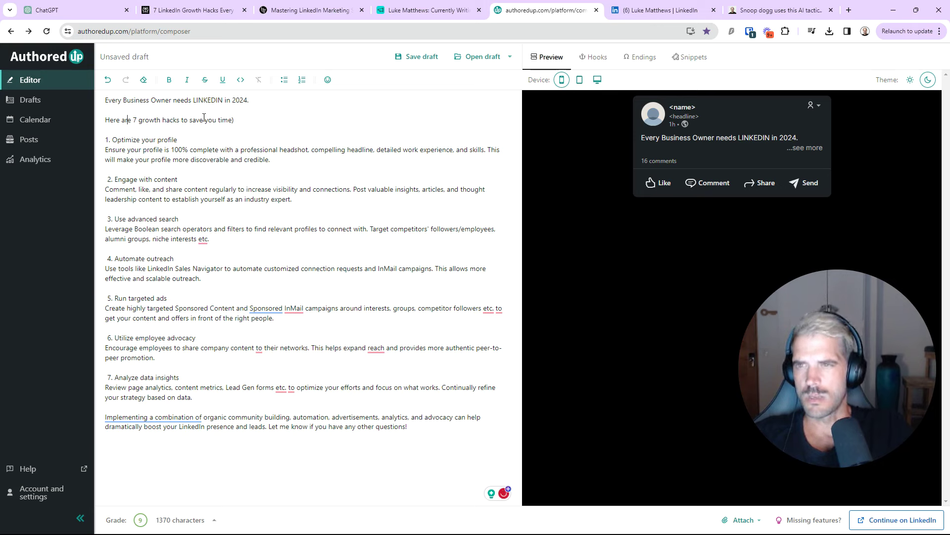
pyautogui.press('Delete')
pyautogui.write('(h')
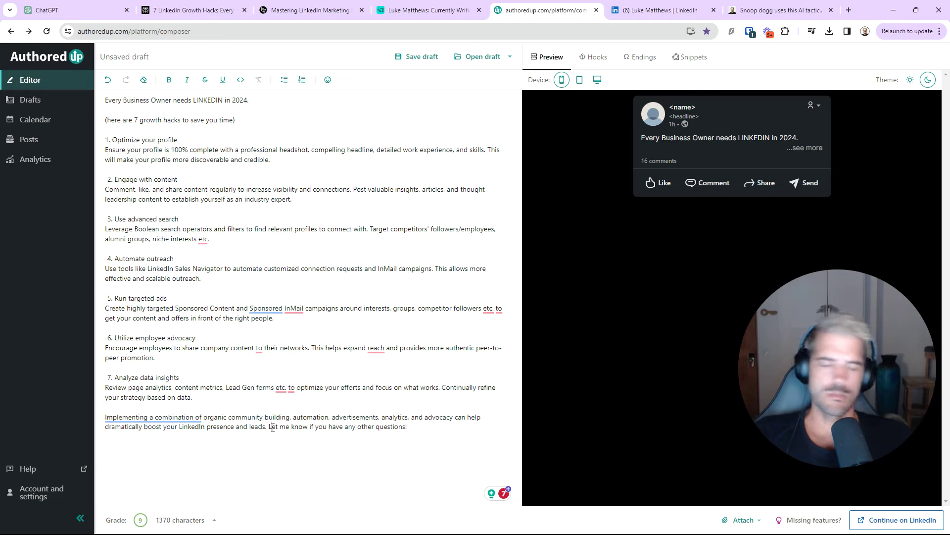
# Move the 'Let me know' question to its own paragraph and copy the whole post
pyautogui.click(273, 426)
pyautogui.press('Return')
pyautogui.press('Return')
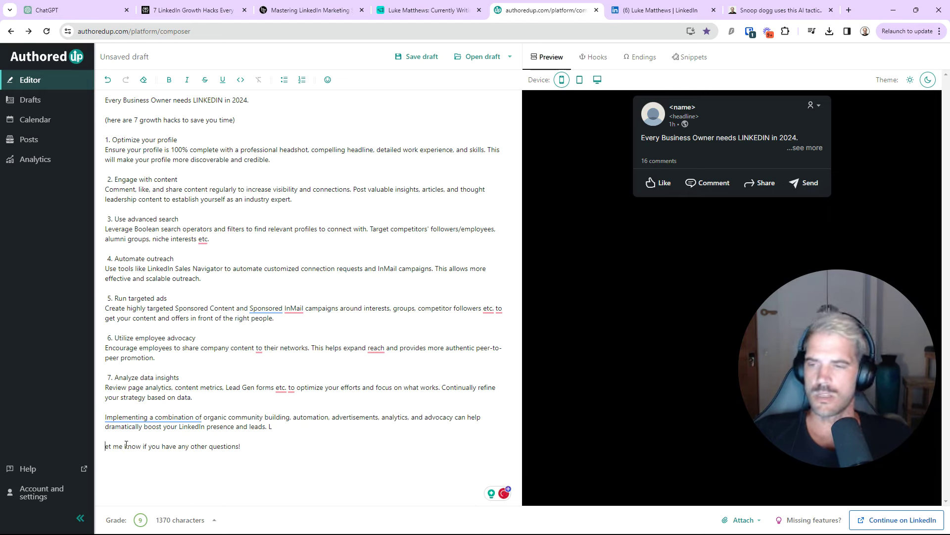
pyautogui.write('L')
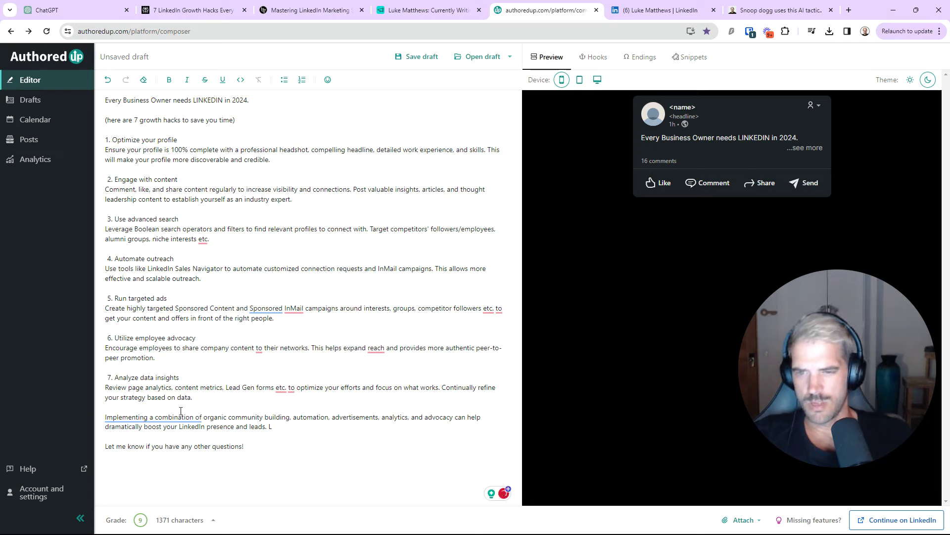
pyautogui.press('BackSpace')
pyautogui.moveTo(265, 447); pyautogui.dragTo(105, 100)
pyautogui.rightClick(150, 140)
pyautogui.click(185, 181)
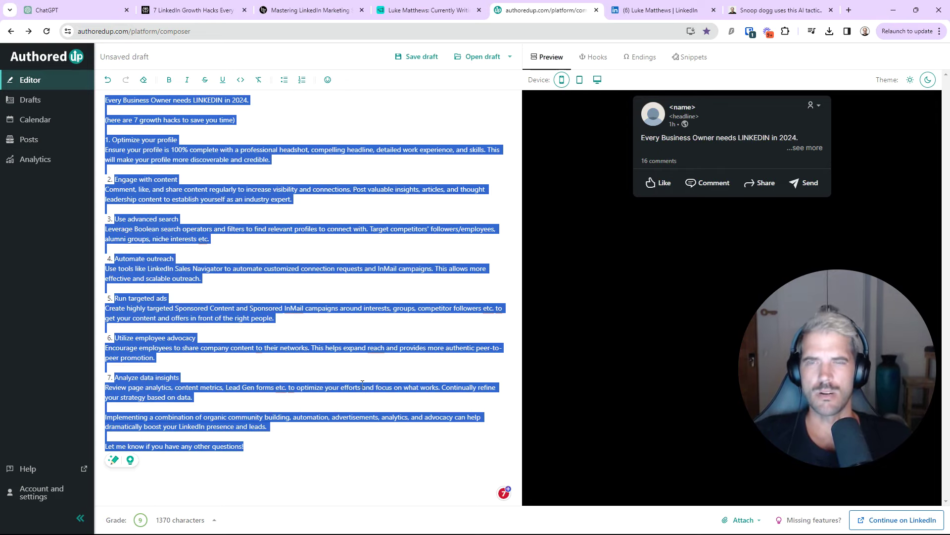
# Load supergrow.ai in a new tab next to AuthoredUp
pyautogui.click(848, 9)
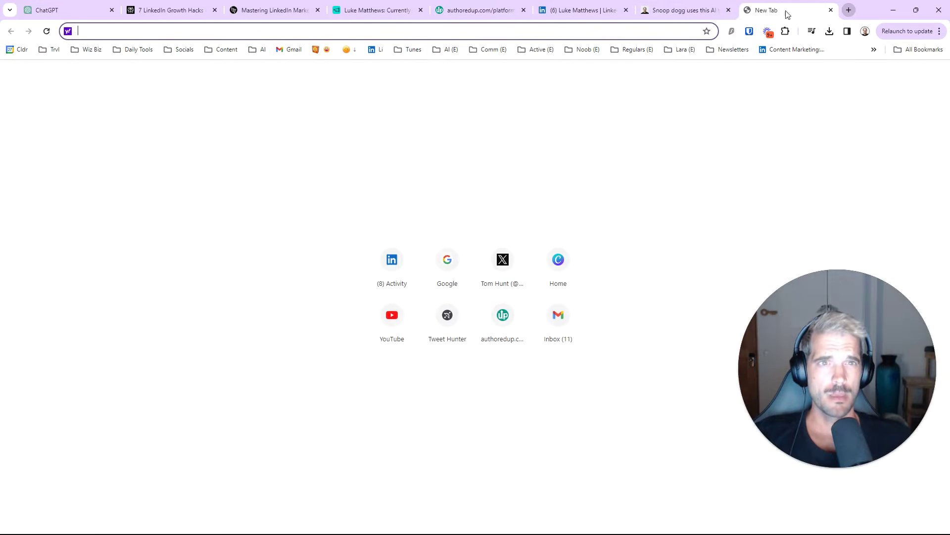
pyautogui.moveTo(787, 14); pyautogui.dragTo(594, 11)
pyautogui.write('supergrow.ai')
pyautogui.press('Return')
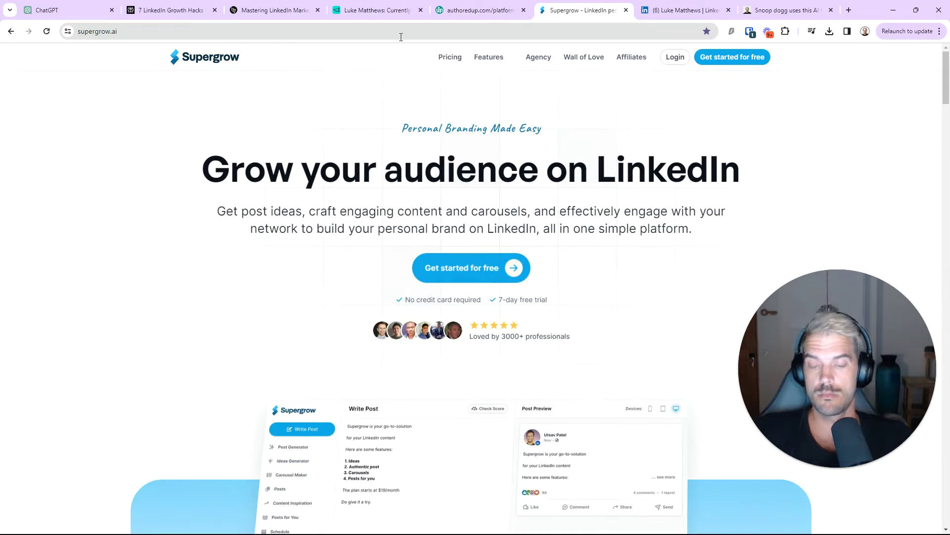
# Log into Supergrow, open Generate Post from Scratch, and try pasting into the topic box as plain text
pyautogui.click(677, 58)
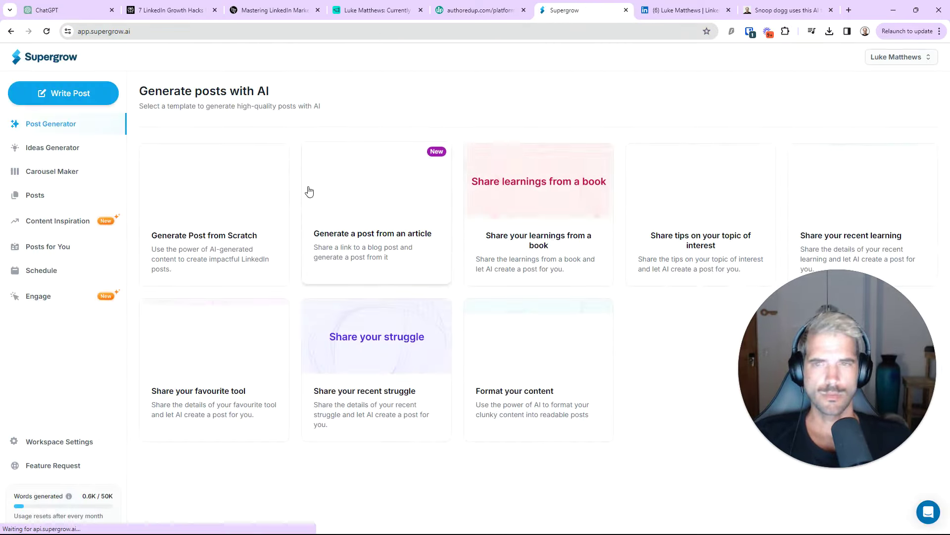
pyautogui.click(198, 189)
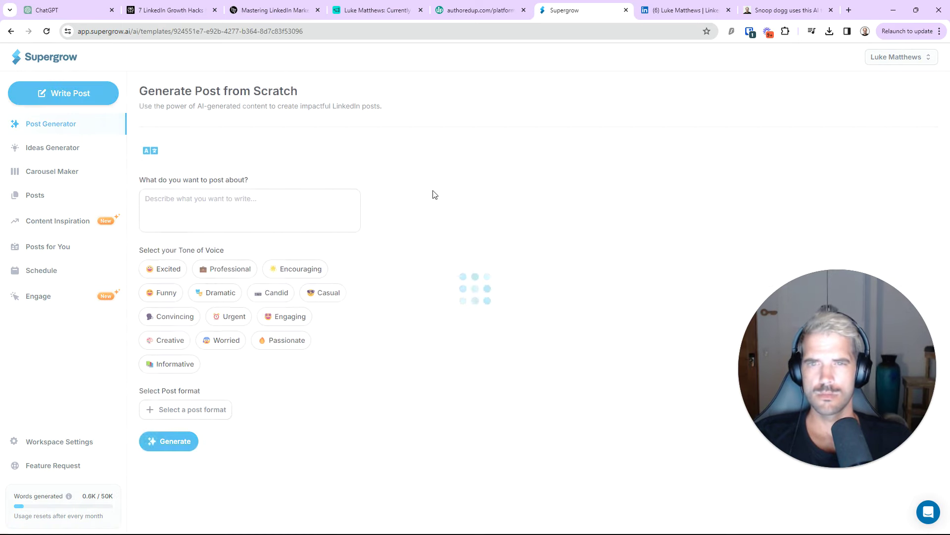
pyautogui.rightClick(237, 211)
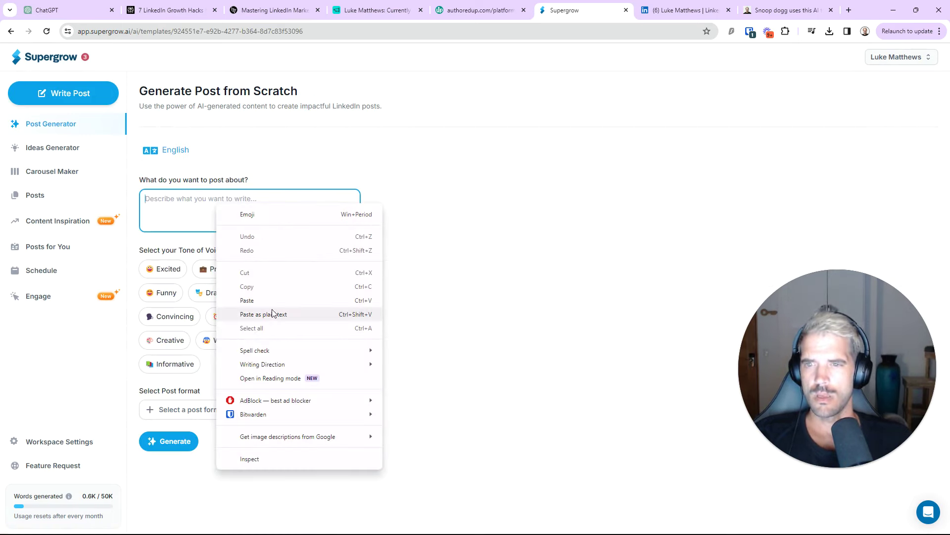
pyautogui.click(478, 291)
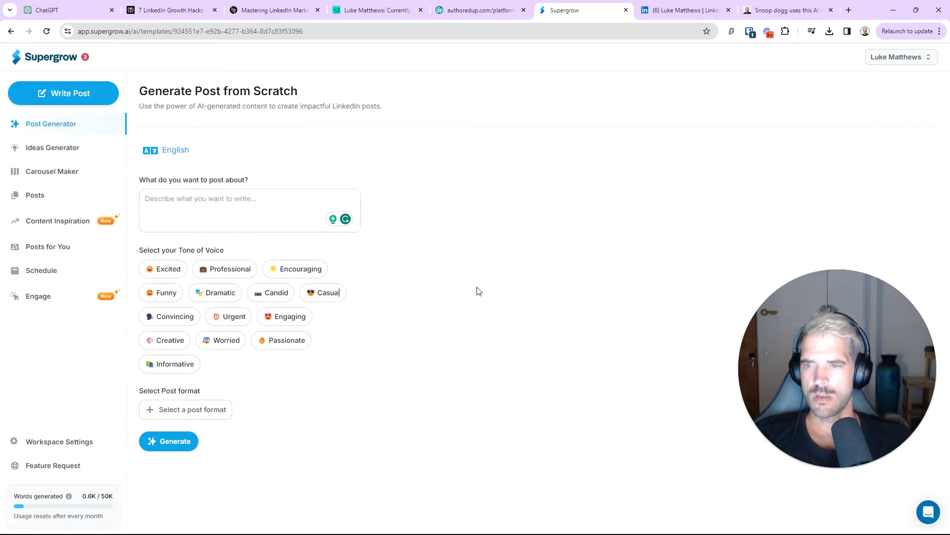
# Paste the growth-hacks post as plain text into the Format your content template
pyautogui.click(64, 126)
pyautogui.click(563, 401)
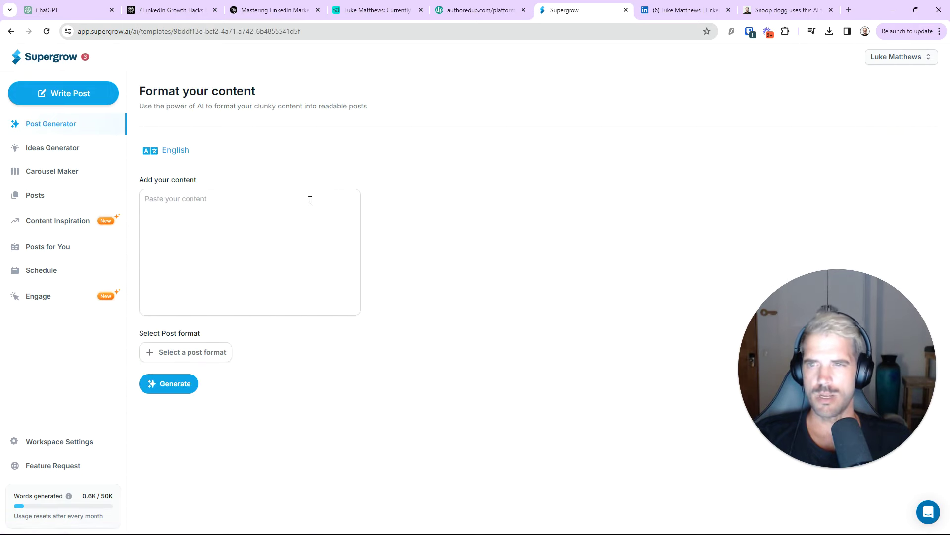
pyautogui.rightClick(213, 200)
pyautogui.click(297, 310)
pyautogui.scroll(15, 278, 257)
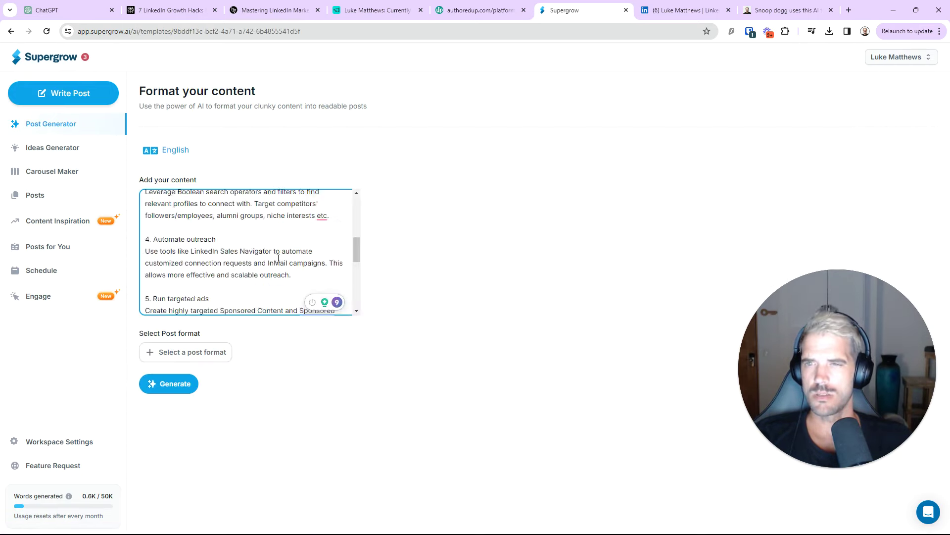
# Browse the Learnings, Celebrate, Tools Curation, Mistakes, Experience and Stories post formats, then close without picking one
pyautogui.click(192, 354)
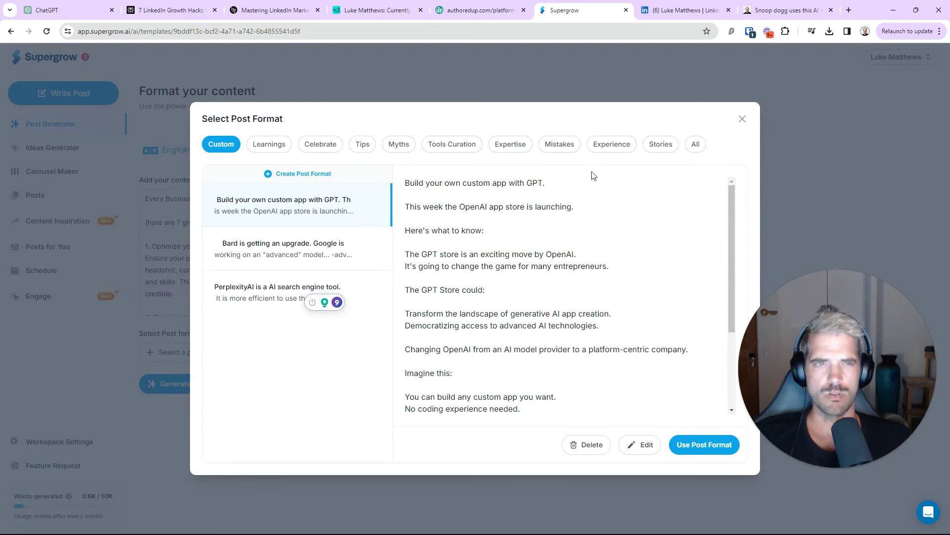
pyautogui.click(268, 147)
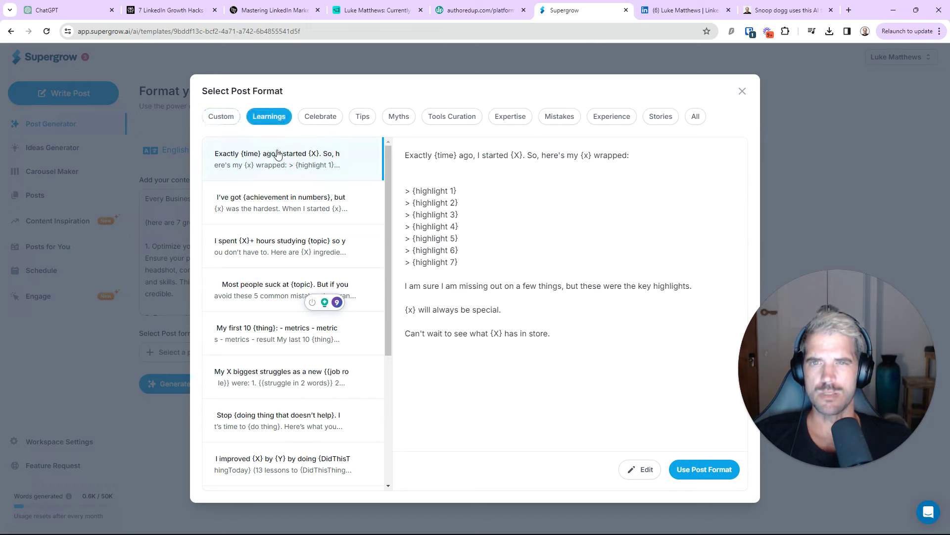
pyautogui.click(319, 123)
pyautogui.click(477, 144)
pyautogui.click(551, 144)
pyautogui.click(635, 147)
pyautogui.click(661, 144)
pyautogui.click(742, 119)
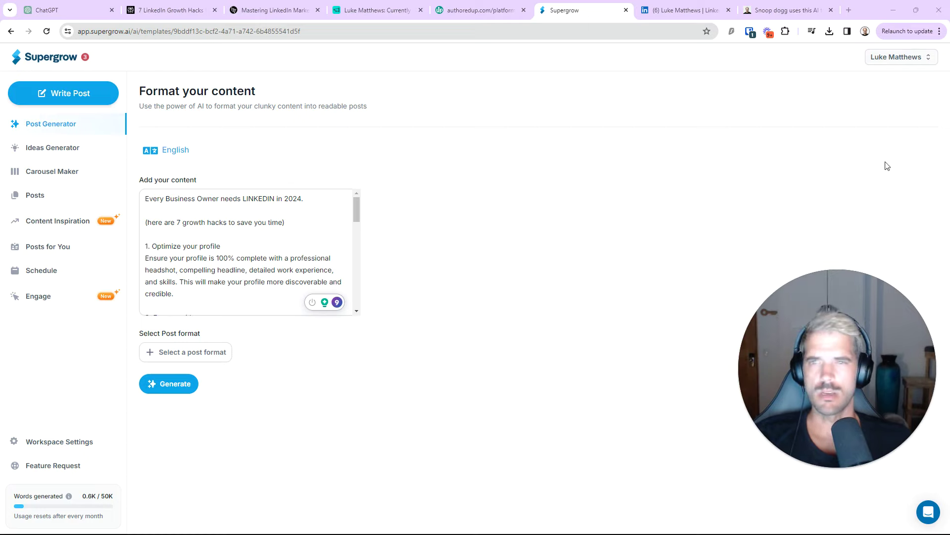
# Paste the growth-hacks post into the Carousel Maker's Text to Carousel box
pyautogui.click(66, 176)
pyautogui.scroll(-7, 280, 200)
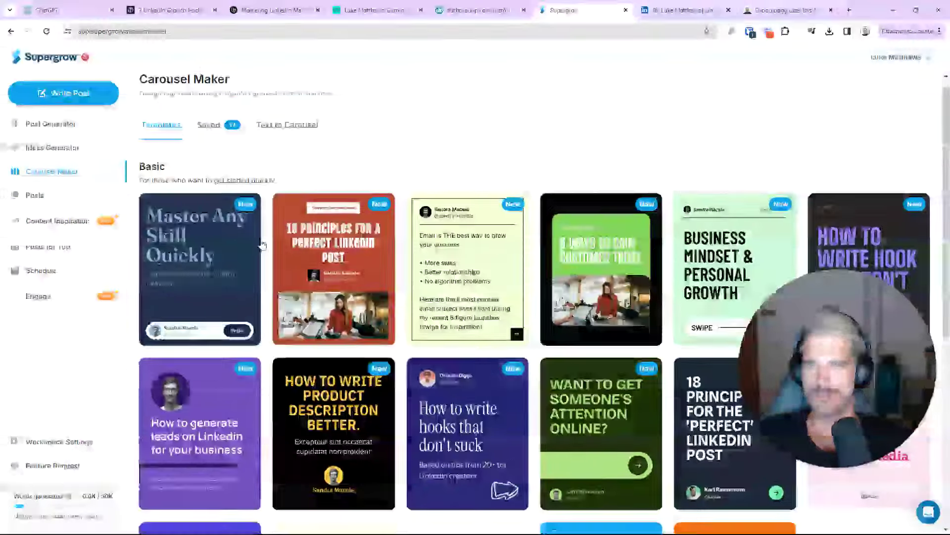
pyautogui.click(287, 144)
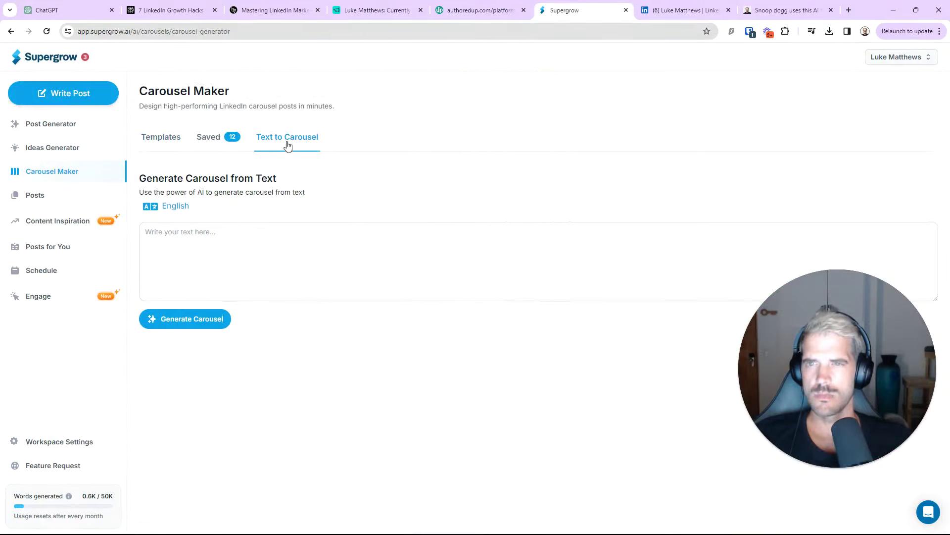
pyautogui.click(207, 235)
pyautogui.rightClick(207, 235)
pyautogui.click(255, 341)
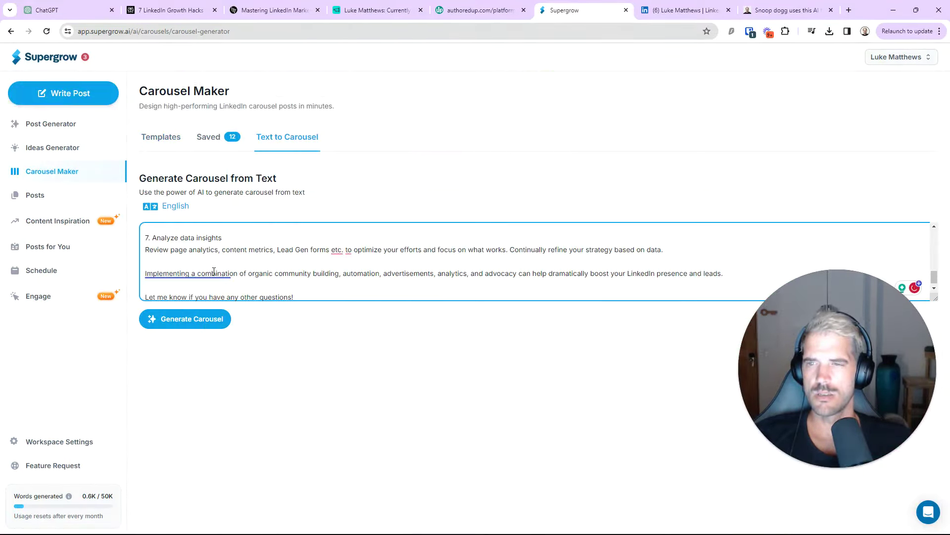
# Generate the carousel and choose the customizable Advanced template
pyautogui.scroll(10, 210, 298)
pyautogui.click(184, 319)
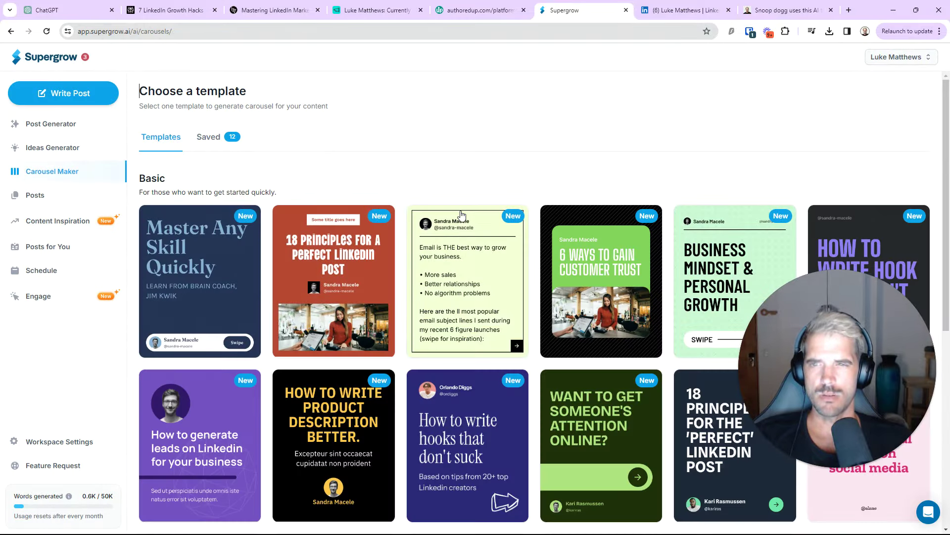
pyautogui.scroll(-7, 372, 300)
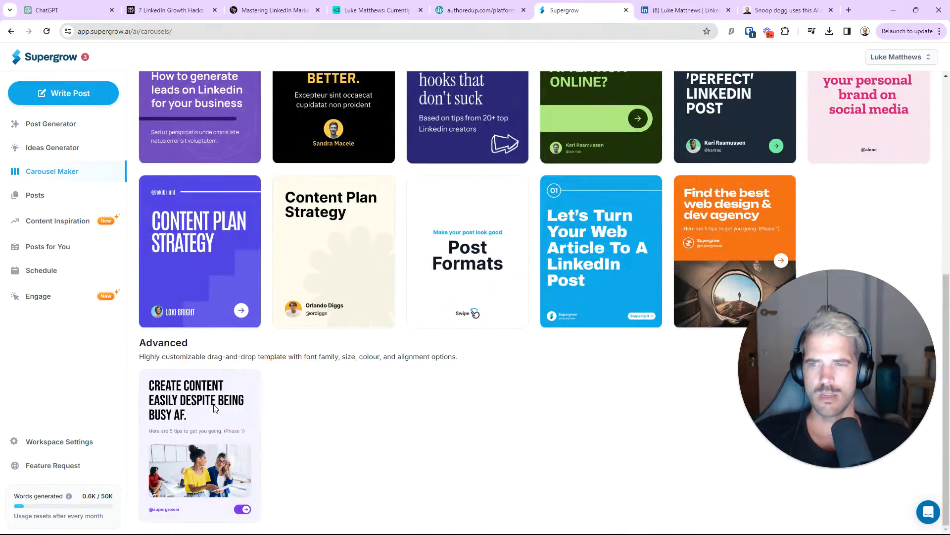
pyautogui.click(607, 317)
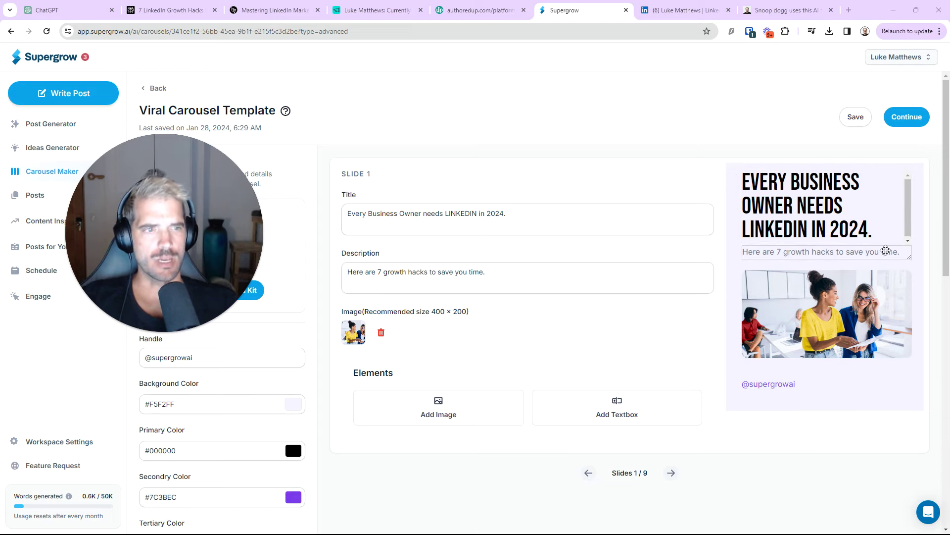
# Step through the carousel to the final CTA slide, moving slide 2's description lower
pyautogui.click(671, 472)
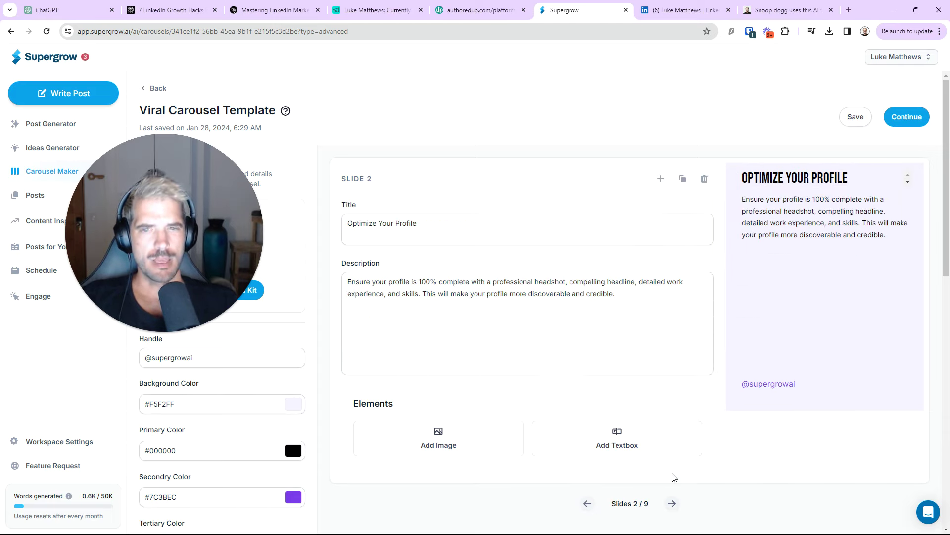
pyautogui.moveTo(815, 211); pyautogui.dragTo(815, 273)
pyautogui.click(671, 503)
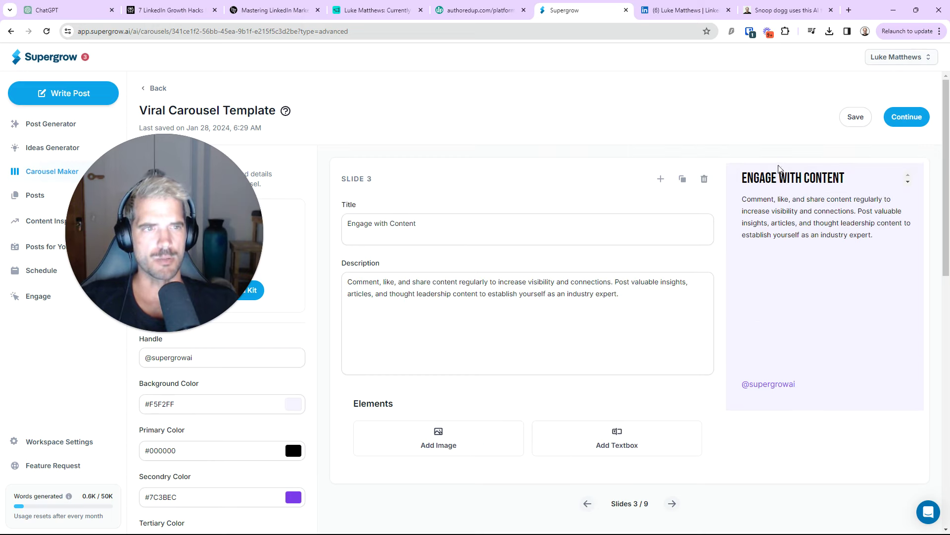
pyautogui.click(673, 503)
pyautogui.click(673, 503)
pyautogui.click(673, 503)
pyautogui.click(673, 503)
pyautogui.click(673, 503)
pyautogui.click(674, 503)
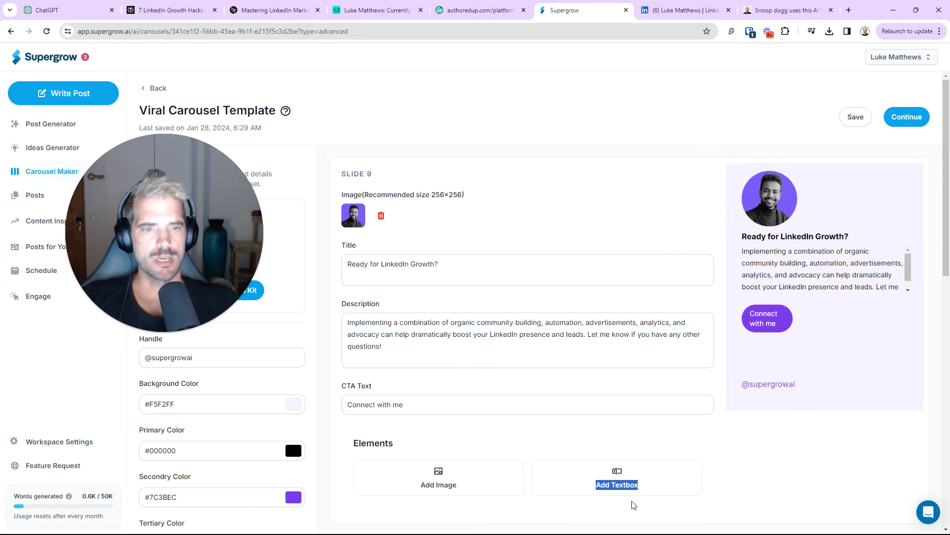
# Go back from the CTA slide to slide 6, Run Targeted Ads
pyautogui.scroll(-2, 657, 435)
pyautogui.click(586, 445)
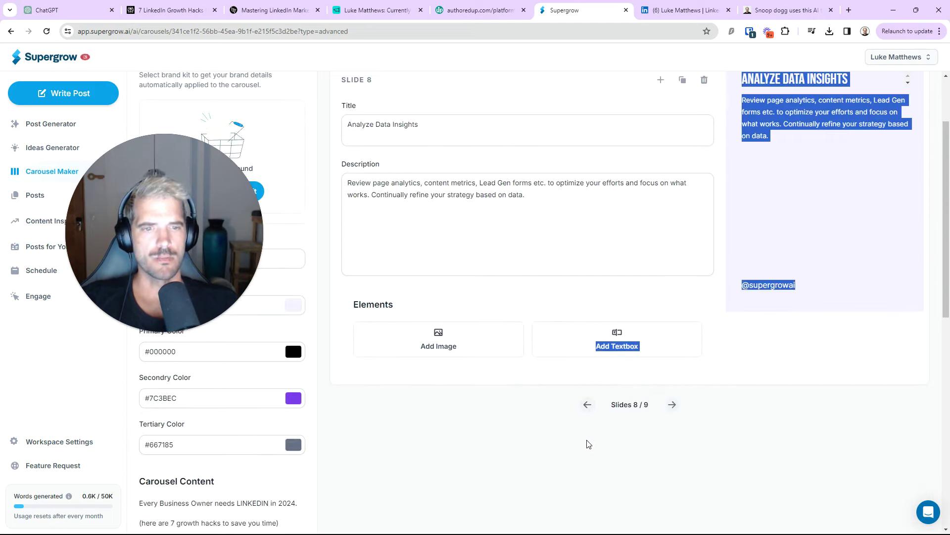
pyautogui.scroll(1, 592, 433)
pyautogui.click(587, 454)
pyautogui.click(588, 454)
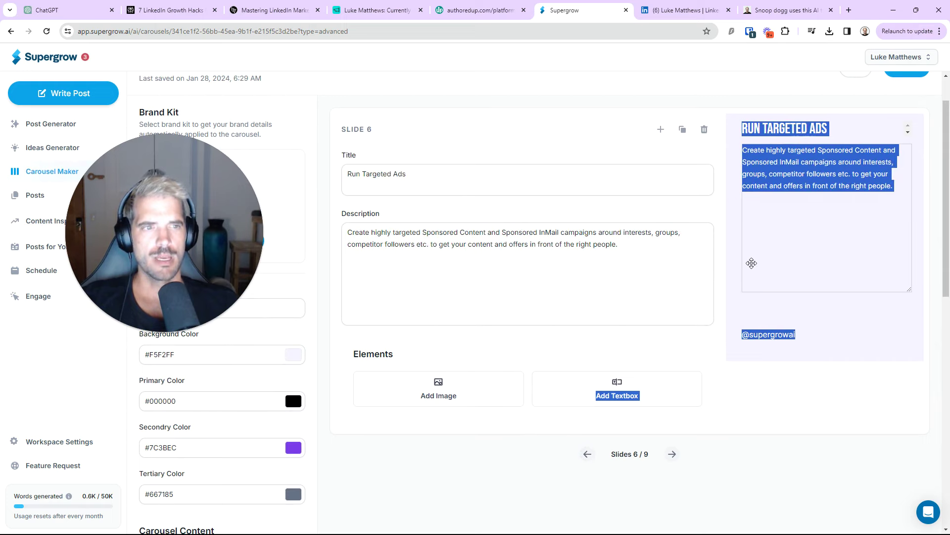
# Add a team photo image to slide 6
pyautogui.click(756, 261)
pyautogui.scroll(1, 754, 258)
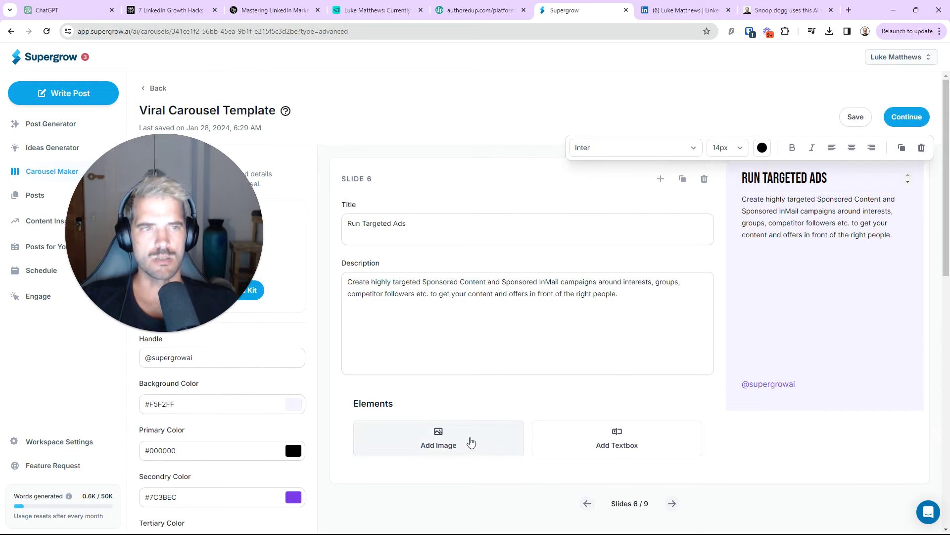
pyautogui.click(471, 442)
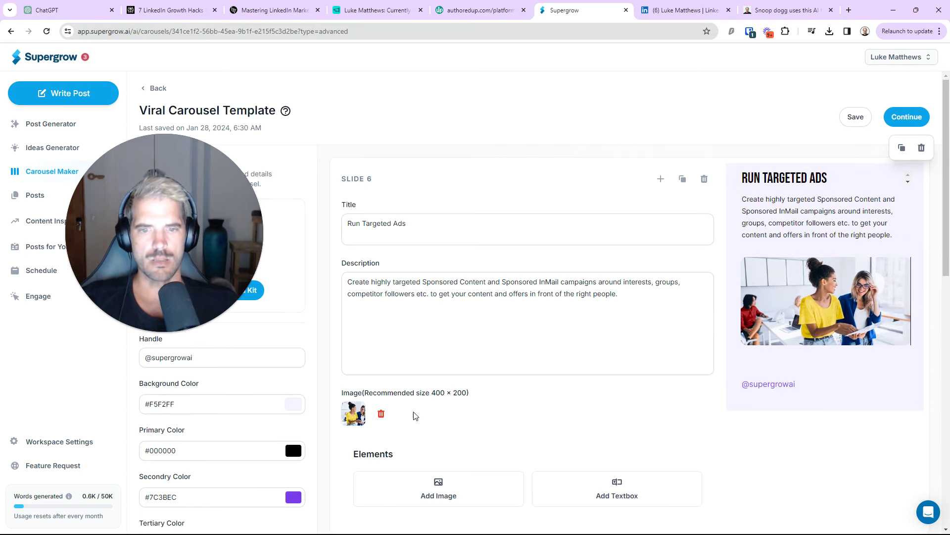
pyautogui.scroll(-1, 475, 414)
pyautogui.scroll(1, 361, 362)
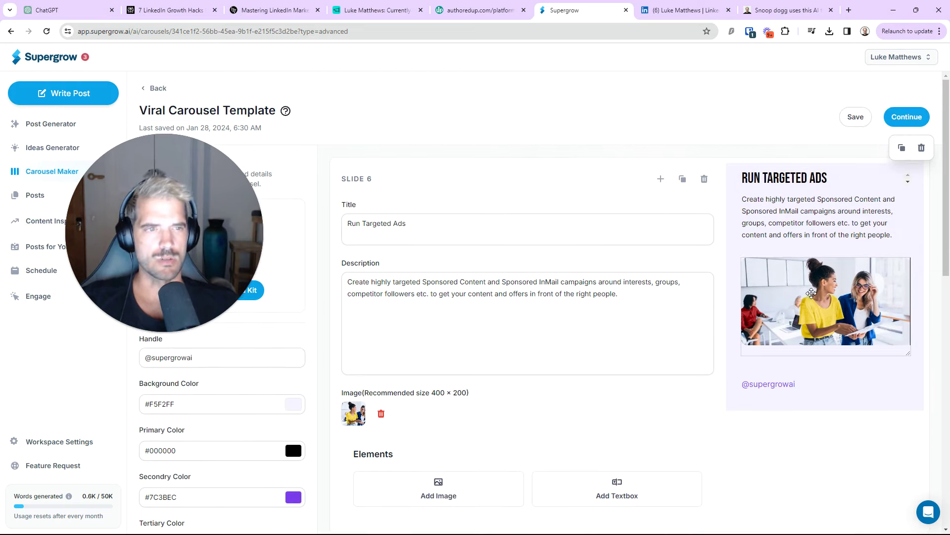
# Make the Run Targeted Ads title bold at 36px
pyautogui.click(801, 178)
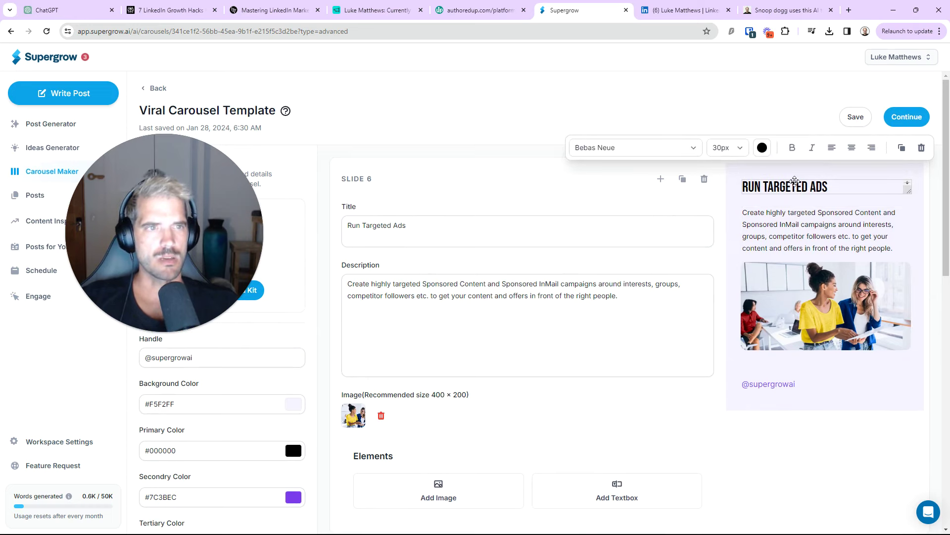
pyautogui.click(792, 149)
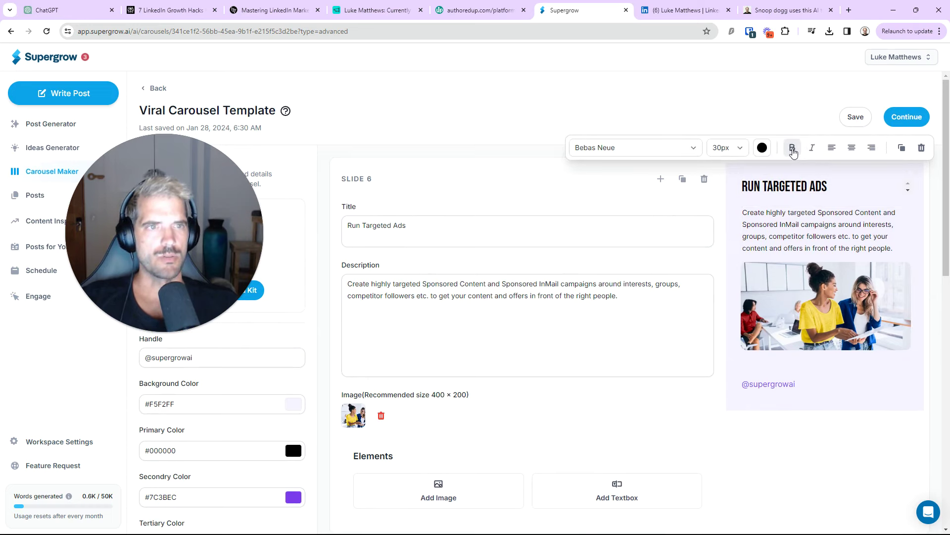
pyautogui.click(727, 147)
pyautogui.click(731, 215)
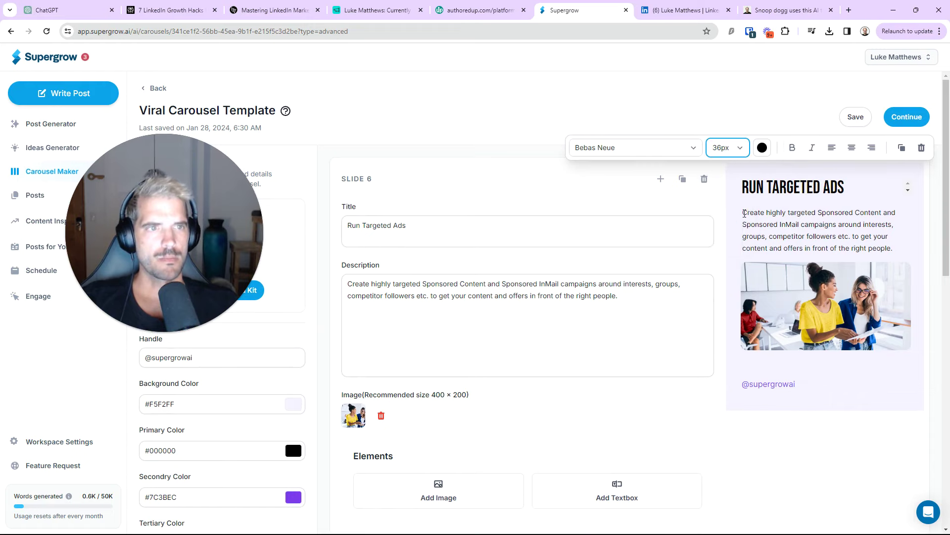
# Step back through the carousel to slide 1
pyautogui.scroll(-2, 589, 445)
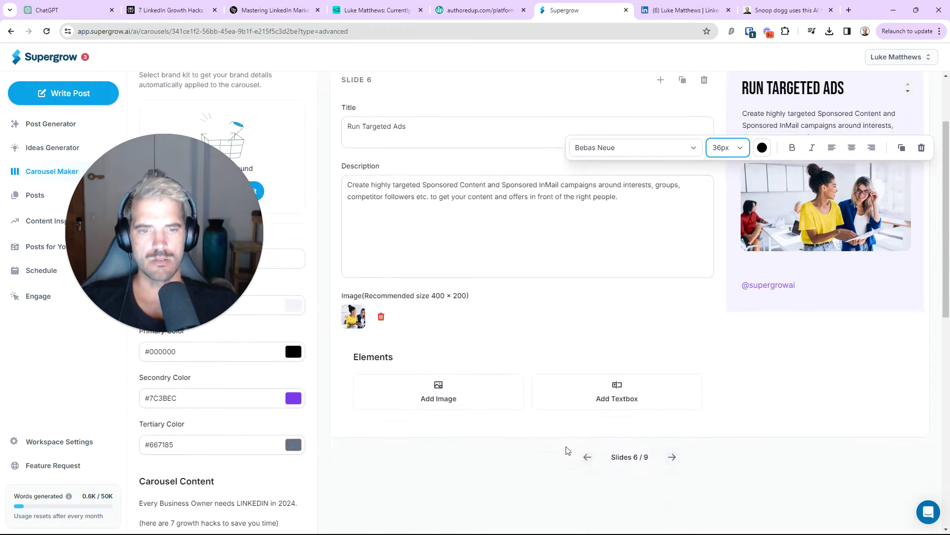
pyautogui.click(589, 452)
pyautogui.click(588, 405)
pyautogui.click(587, 405)
pyautogui.click(588, 404)
pyautogui.click(588, 405)
pyautogui.scroll(2, 683, 349)
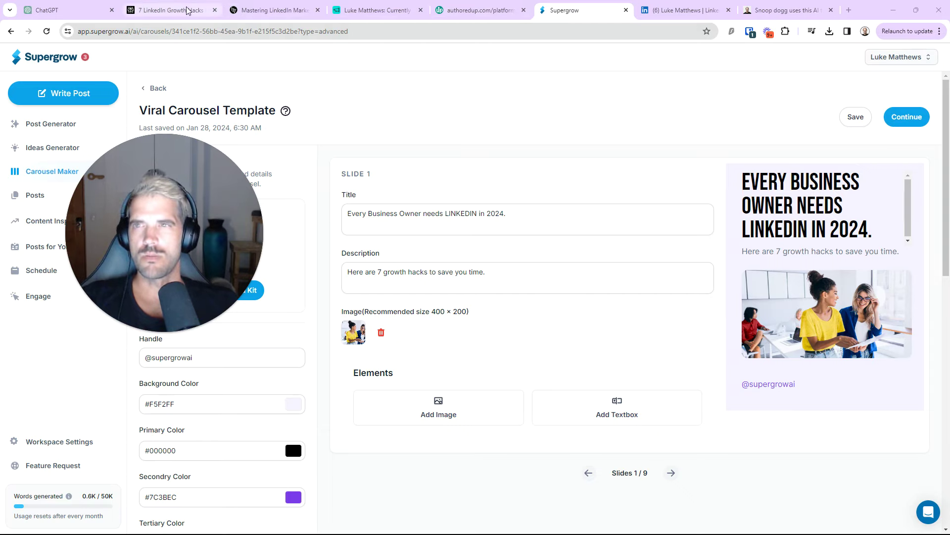
pyautogui.click(65, 10)
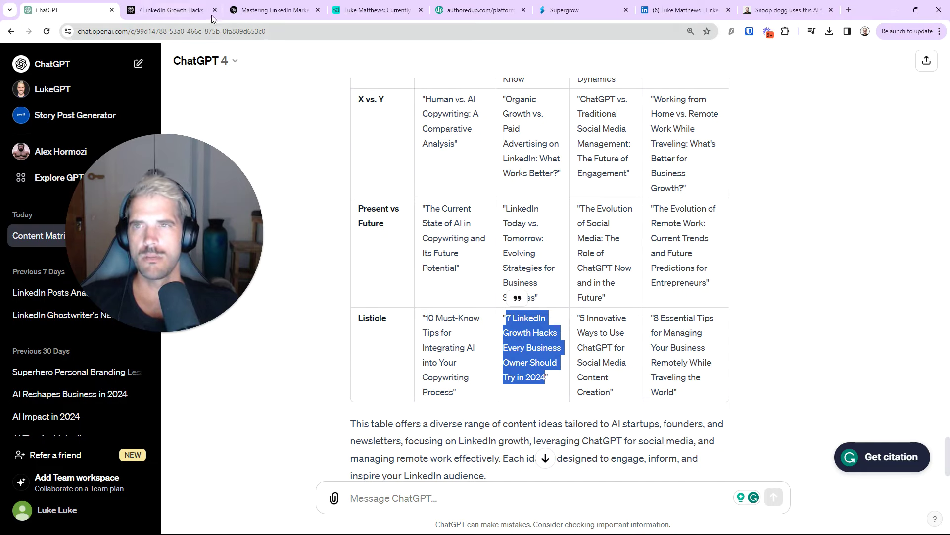
pyautogui.click(196, 12)
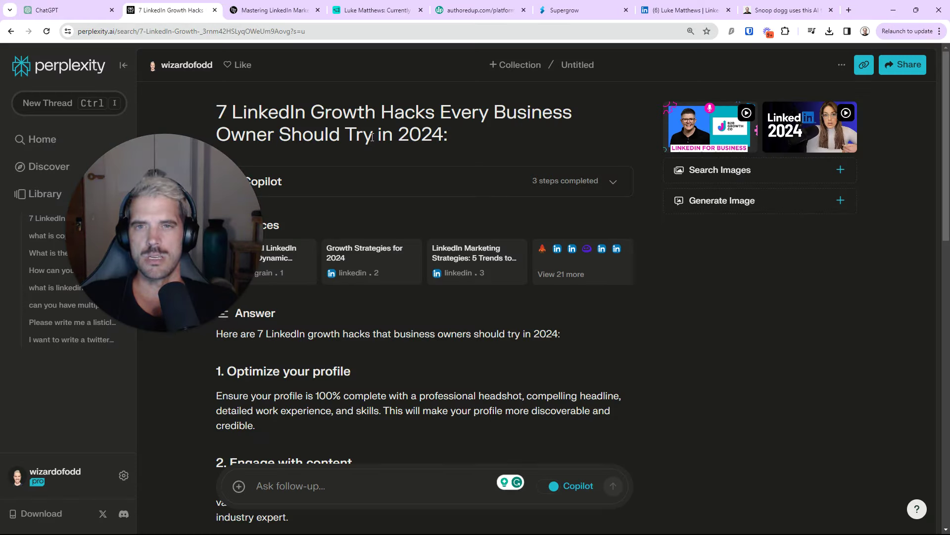
pyautogui.scroll(-7, 369, 219)
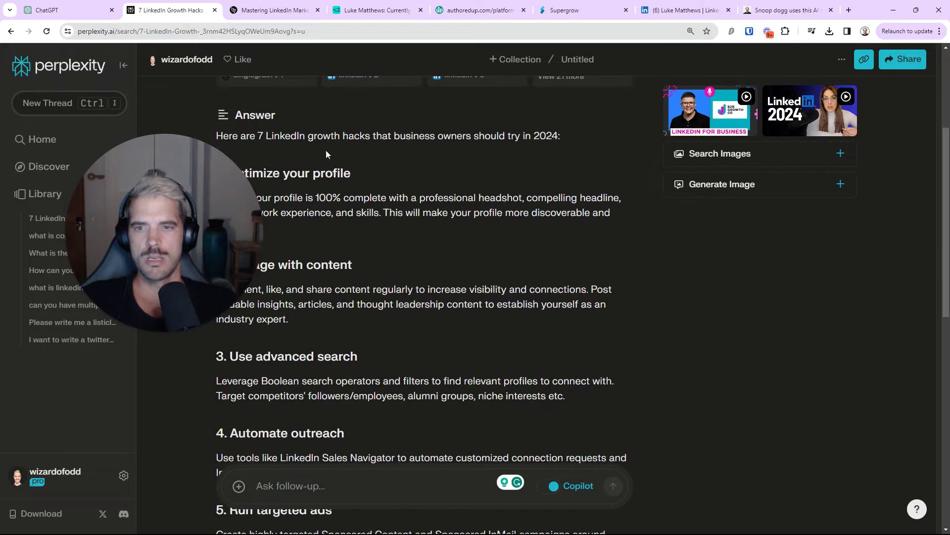
pyautogui.scroll(-3, 321, 188)
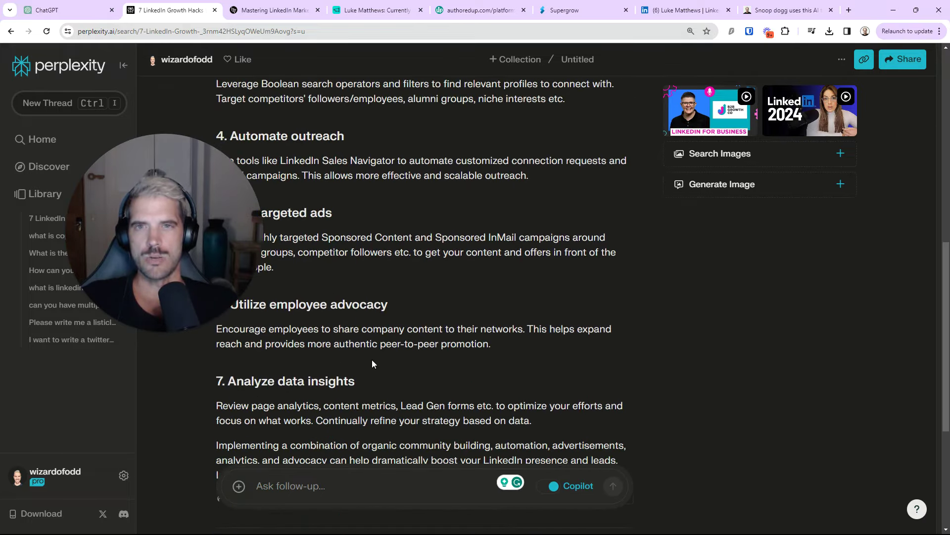
pyautogui.scroll(-1, 372, 364)
pyautogui.scroll(6, 347, 308)
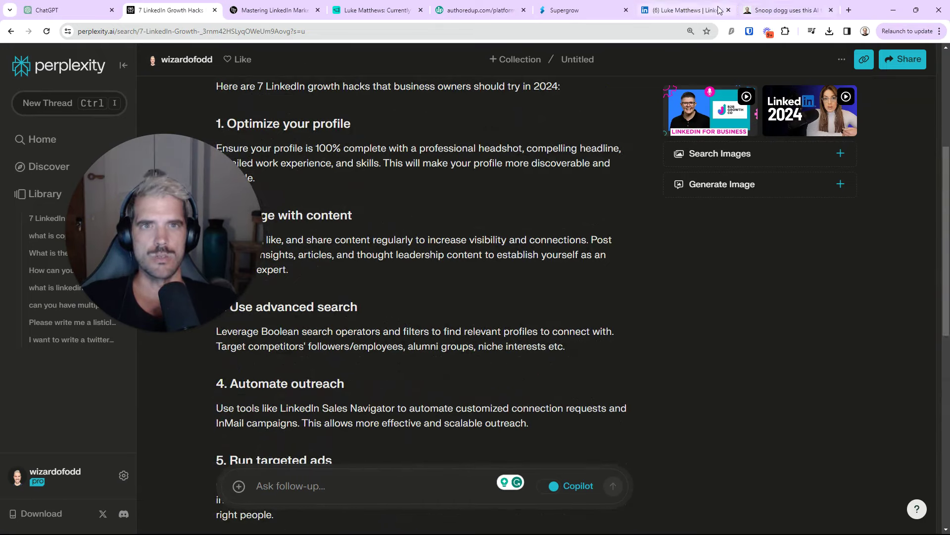
pyautogui.click(765, 10)
pyautogui.click(688, 10)
pyautogui.click(572, 14)
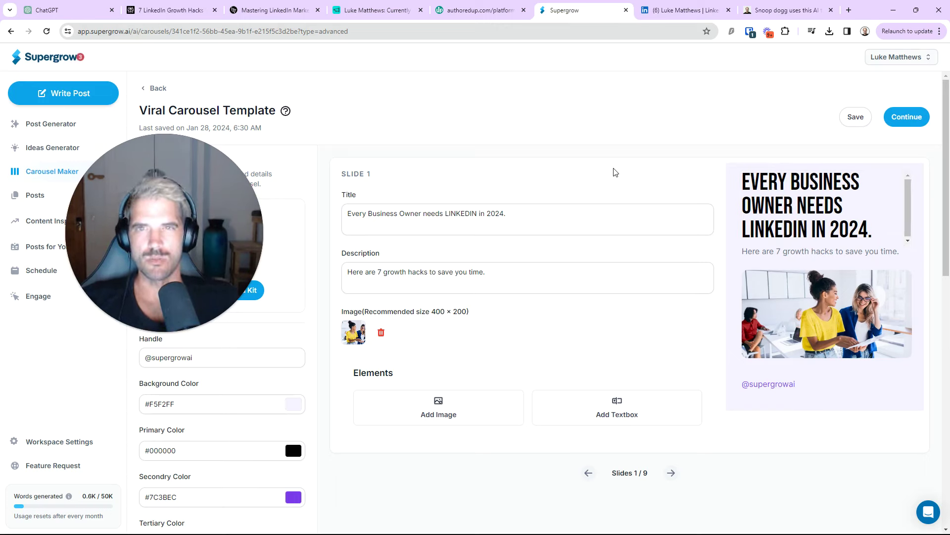
# Close the expanded growth-hacks Content Topic in Airtable, then return to the AuthoredUp draft
pyautogui.click(374, 11)
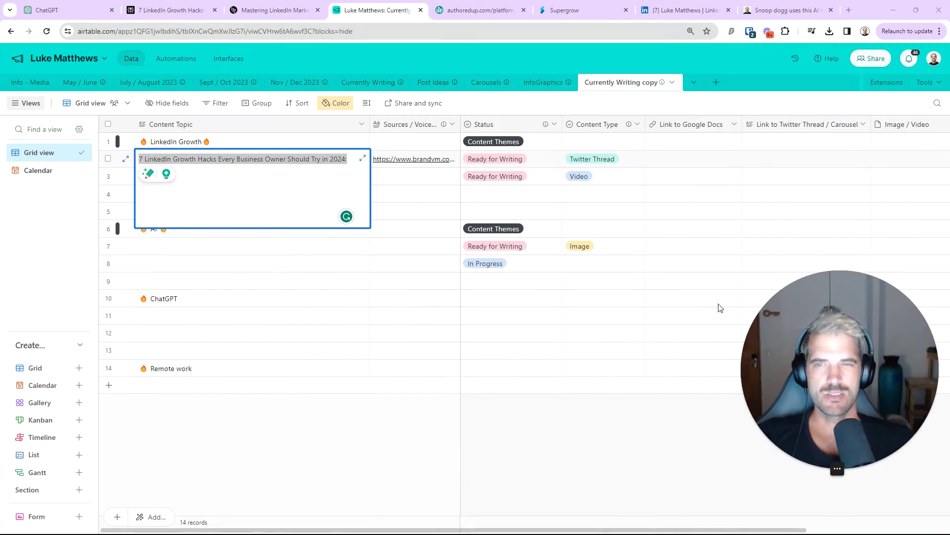
pyautogui.click(548, 280)
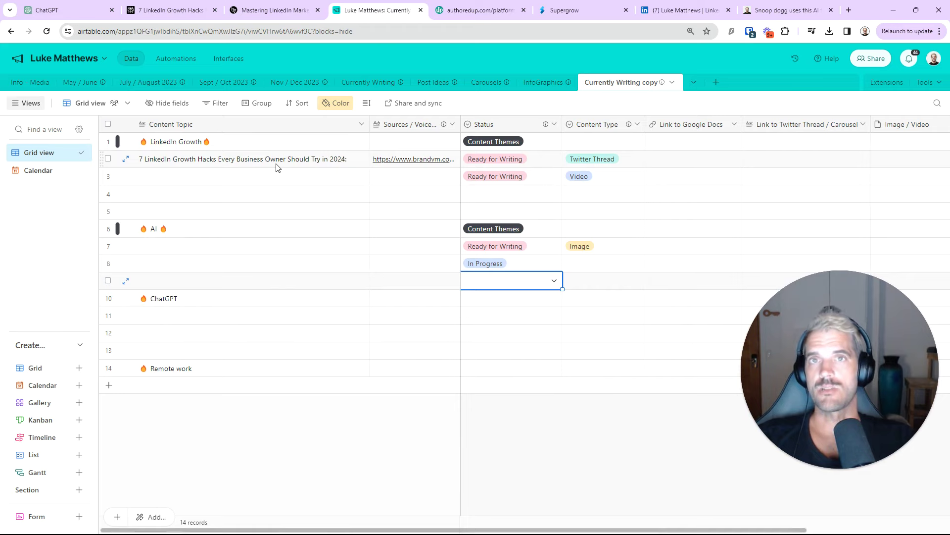
pyautogui.hscroll(2, 276, 167)
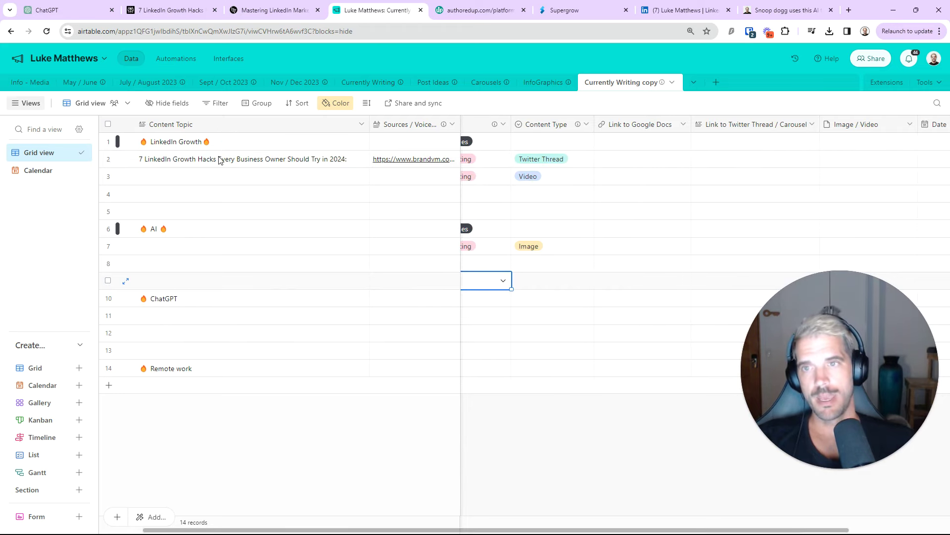
pyautogui.hscroll(-2, 396, 528)
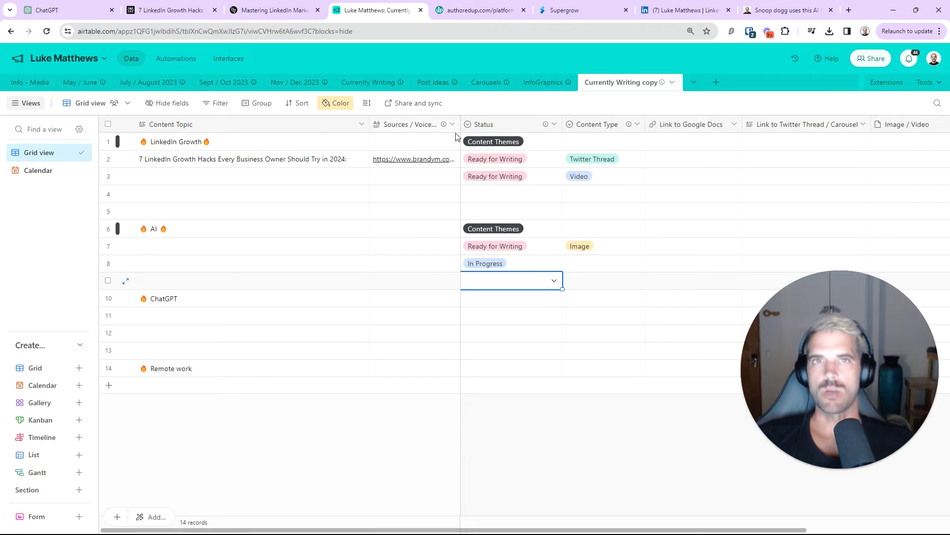
pyautogui.click(476, 10)
# Select the entire growth-hacks post text in AuthoredUp and copy it
pyautogui.click(227, 177)
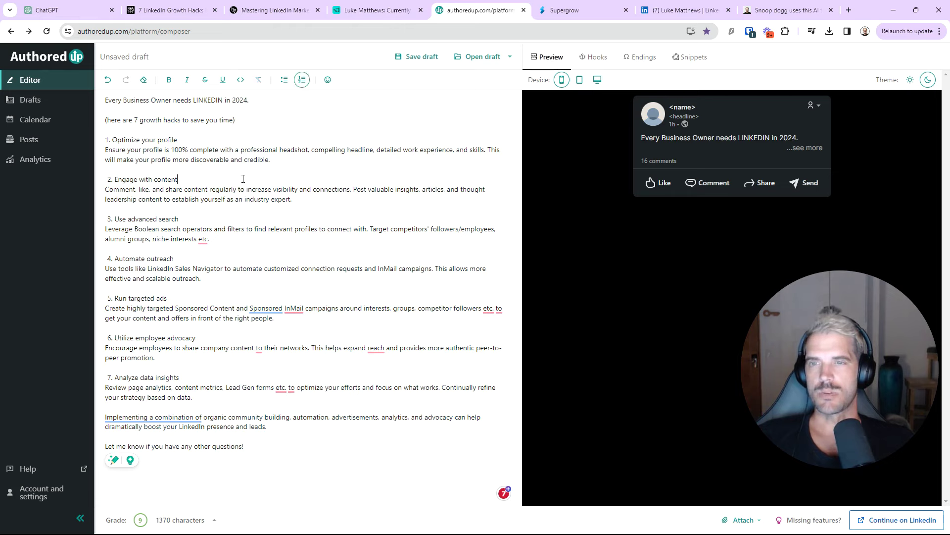
pyautogui.moveTo(271, 160); pyautogui.dragTo(105, 149)
pyautogui.click(254, 157)
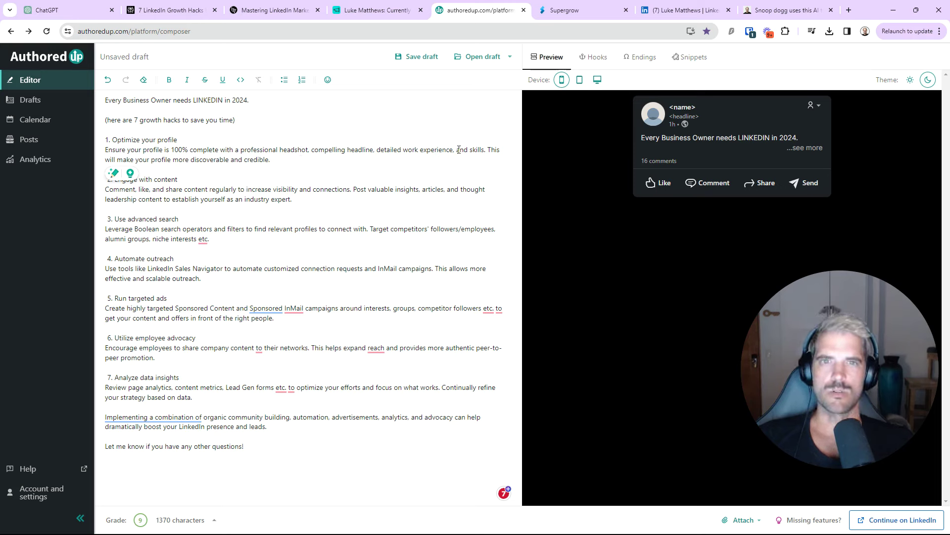
pyautogui.click(280, 160)
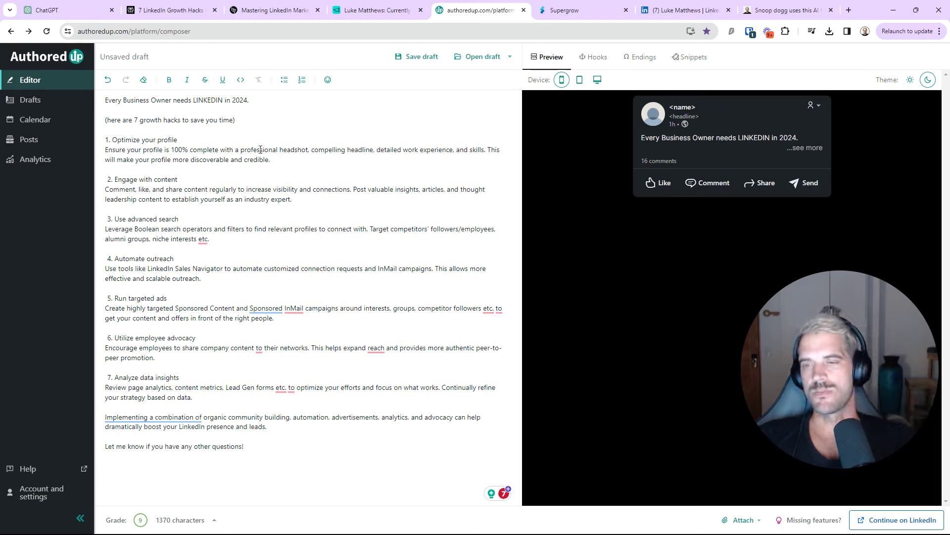
pyautogui.moveTo(306, 476); pyautogui.dragTo(106, 98)
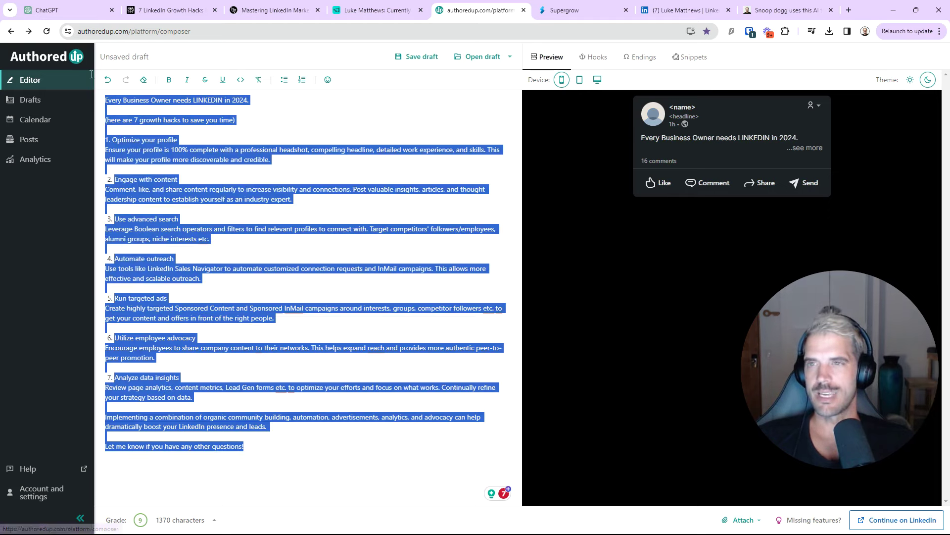
pyautogui.rightClick(179, 140)
pyautogui.click(203, 185)
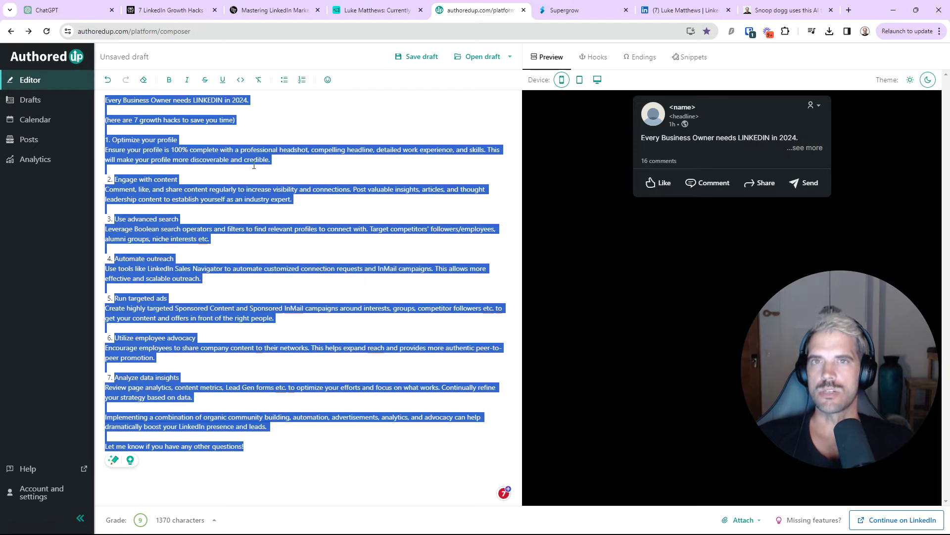
# Bring up the ChatGPT content matrix, scrolled to the top of the table
pyautogui.click(87, 15)
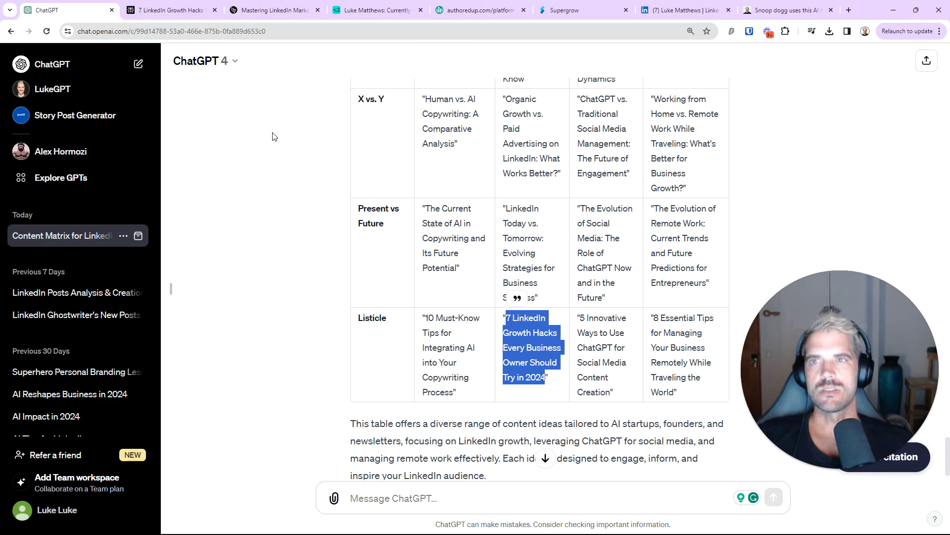
pyautogui.scroll(1, 447, 270)
pyautogui.scroll(5, 561, 256)
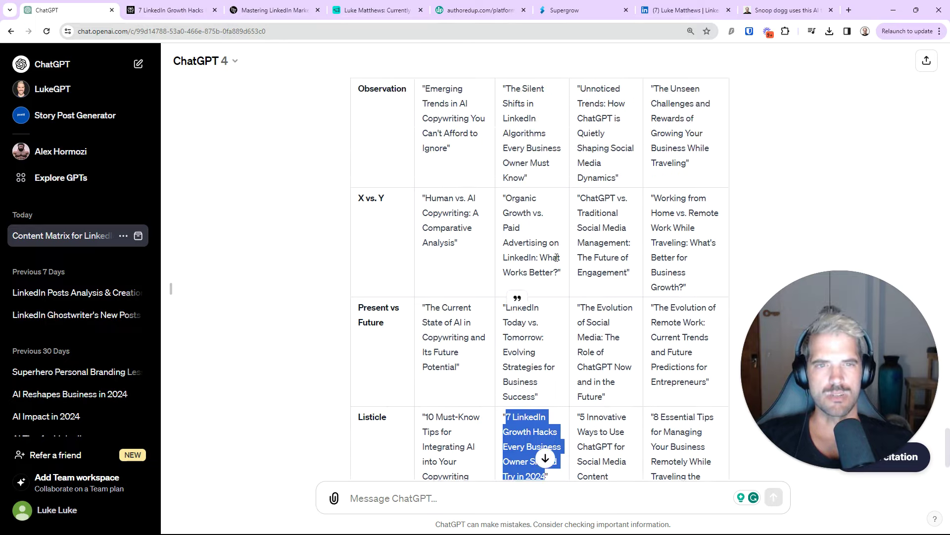
pyautogui.scroll(8, 490, 215)
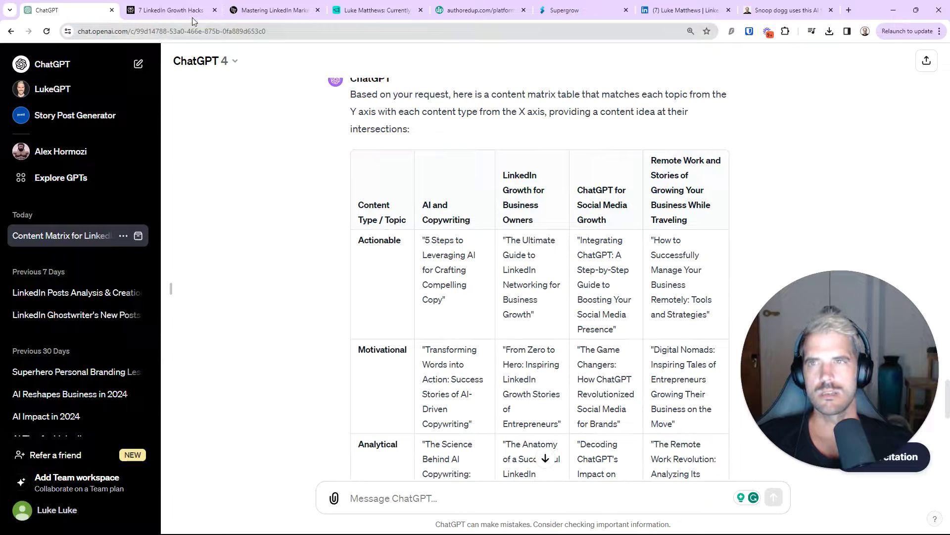
# Return to Perplexity's answer showing growth hacks 3 through 7
pyautogui.hotkey('ctrl', 'Tab')
pyautogui.scroll(-2, 405, 231)
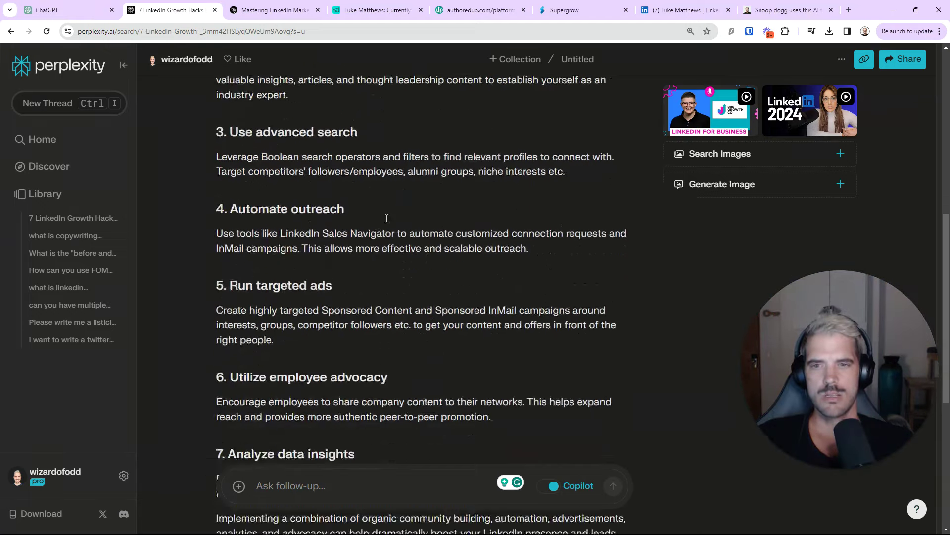